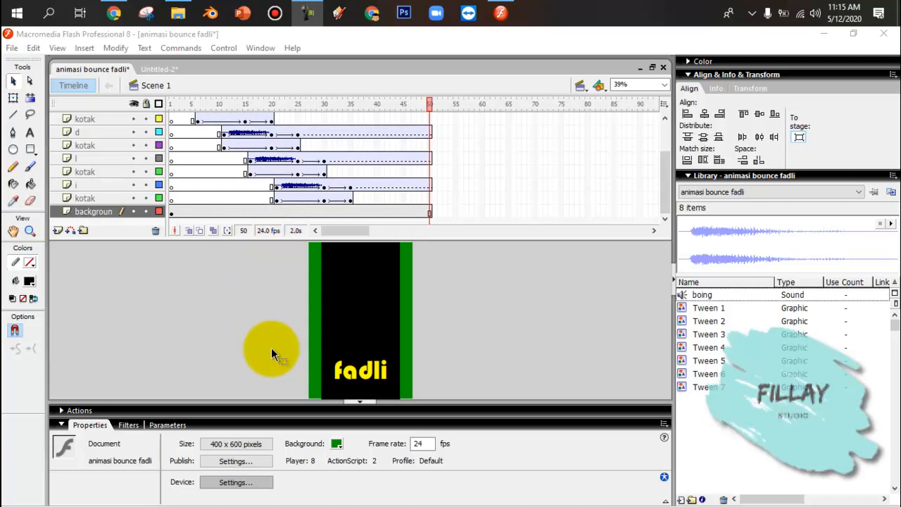
- Preview the finished animasi bounce fadli movie, close the preview, and bring up the Untitled-2 document
{"action": "key", "text": "ctrl+Return"}
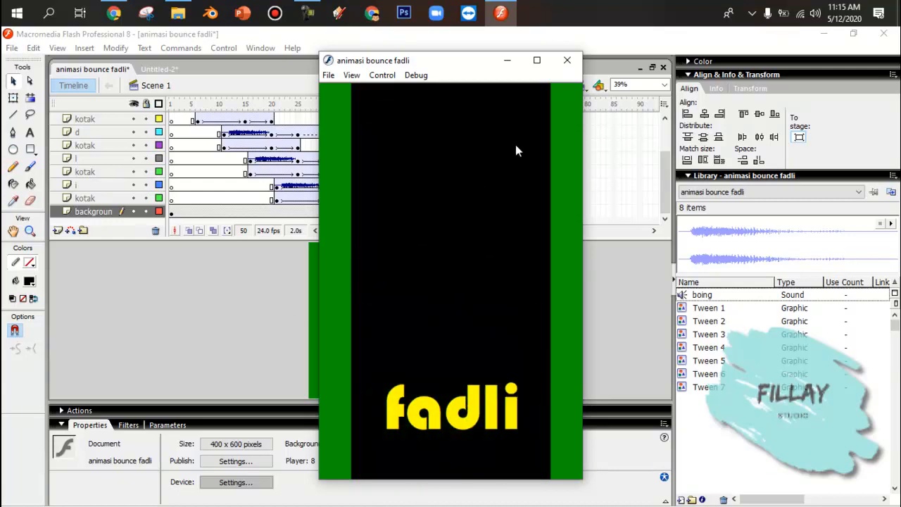
{"action": "left_click", "coordinate": [568, 60]}
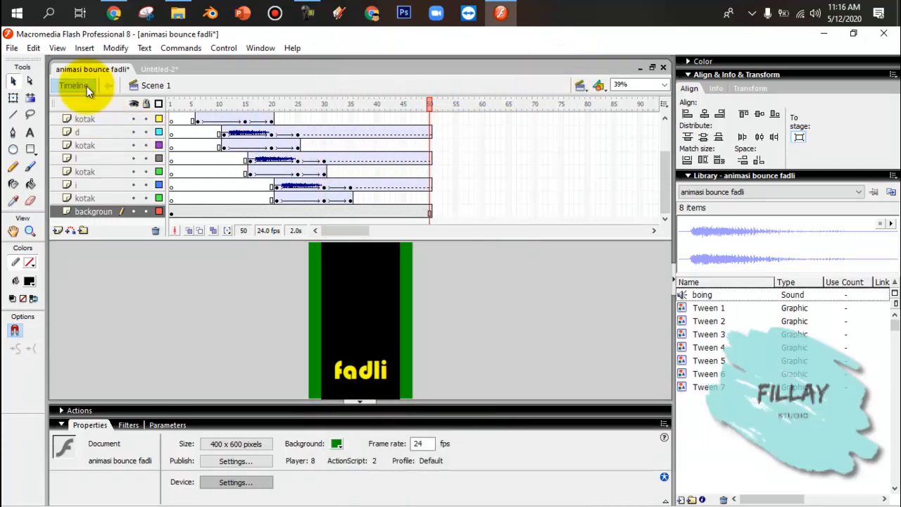
{"action": "left_click", "coordinate": [147, 70]}
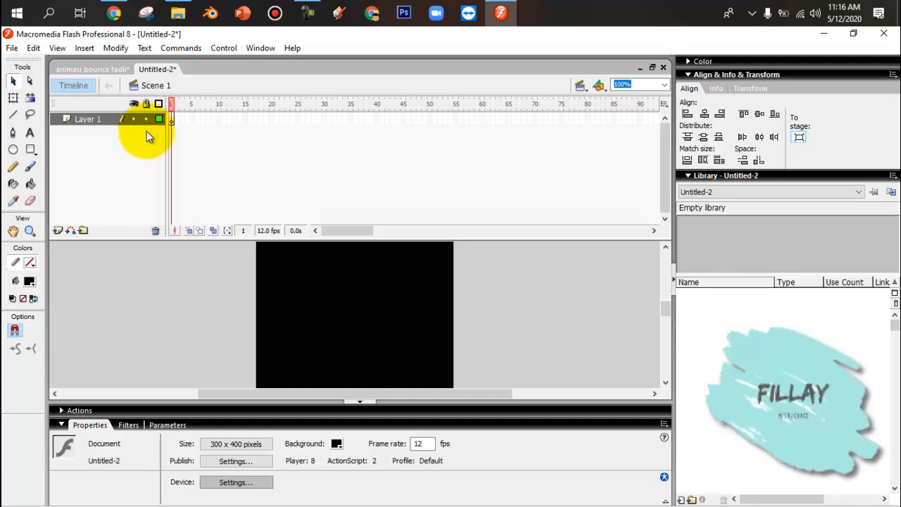
- Switch to Chrome, look over the download links in the "Animasi 2D teks bounce" blog post, and return to Flash
{"action": "left_click", "coordinate": [124, 7]}
{"action": "scroll", "coordinate": [176, 367], "scroll_direction": "down", "scroll_amount": 5}
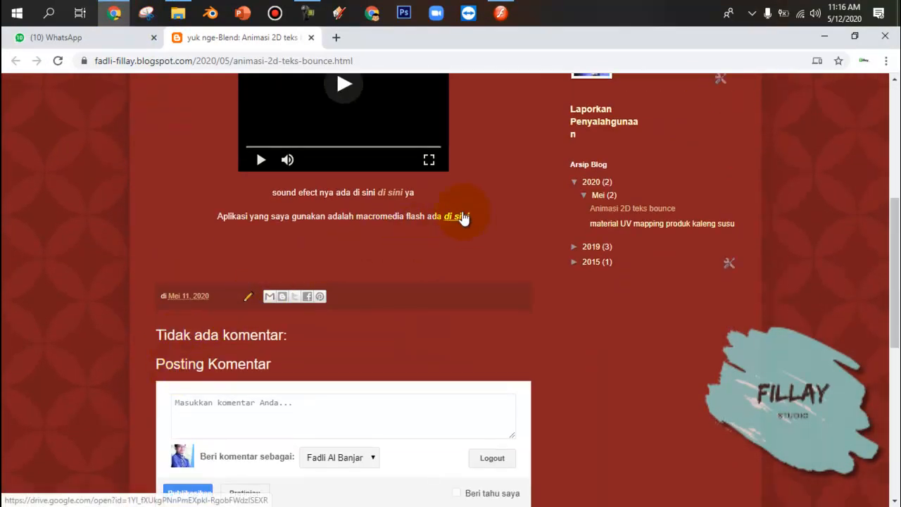
{"action": "left_click", "coordinate": [345, 62]}
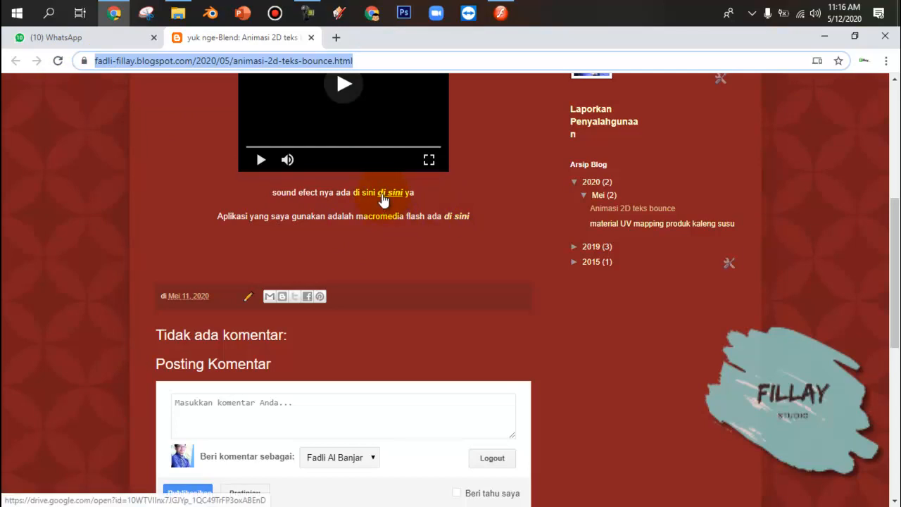
{"action": "scroll", "coordinate": [382, 254], "scroll_direction": "up", "scroll_amount": 3}
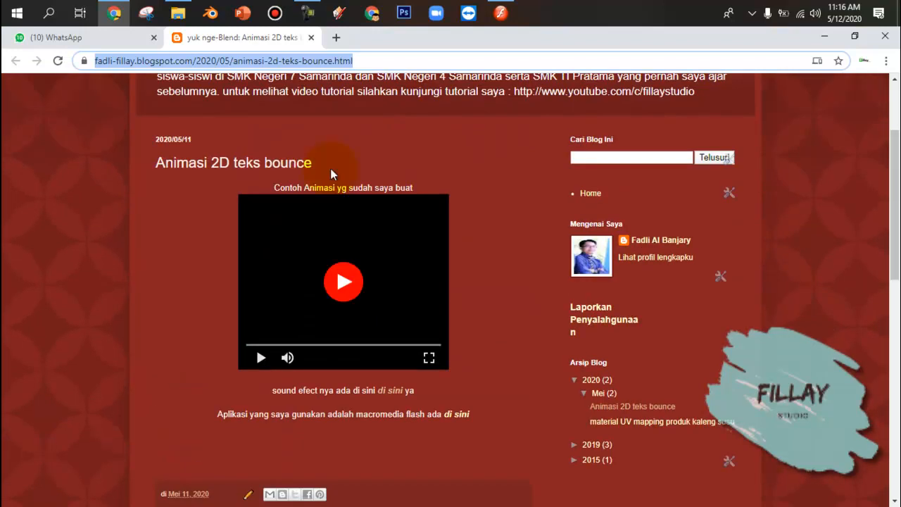
{"action": "left_click", "coordinate": [500, 13]}
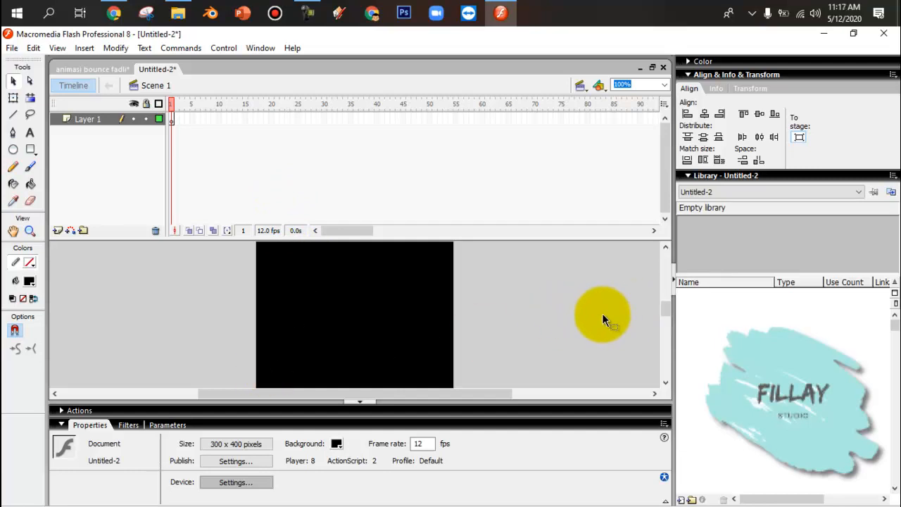
- Change the stage background colour of Untitled-2 to green #009900
{"action": "left_click_drag", "start_coordinate": [667, 305], "coordinate": [617, 307]}
{"action": "left_click", "coordinate": [525, 306]}
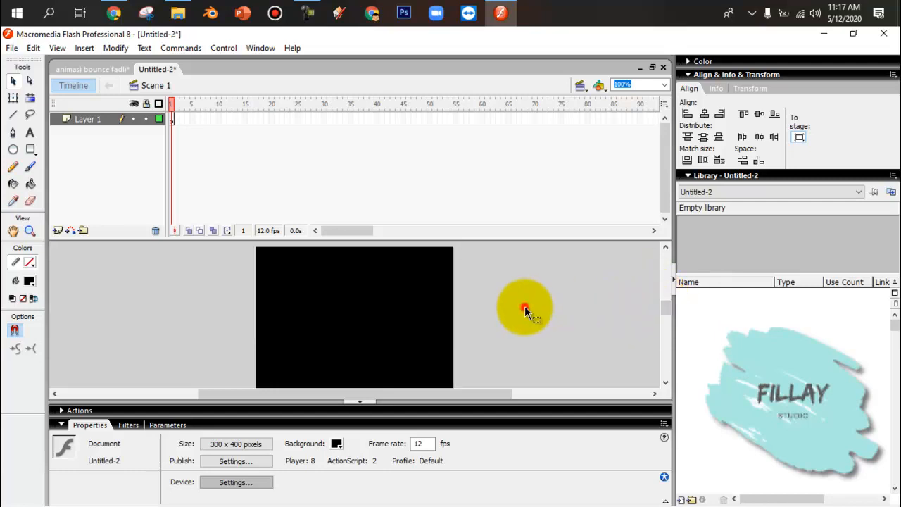
{"action": "left_click", "coordinate": [337, 443]}
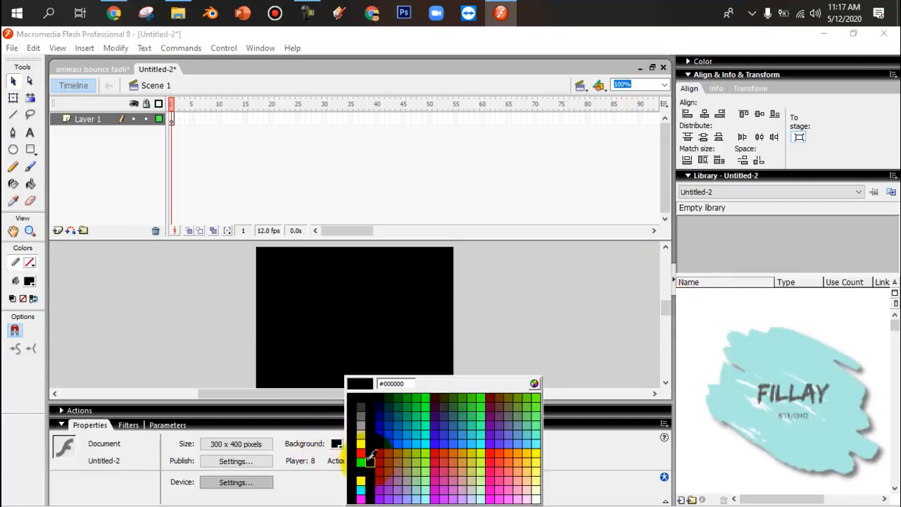
{"action": "left_click", "coordinate": [406, 400]}
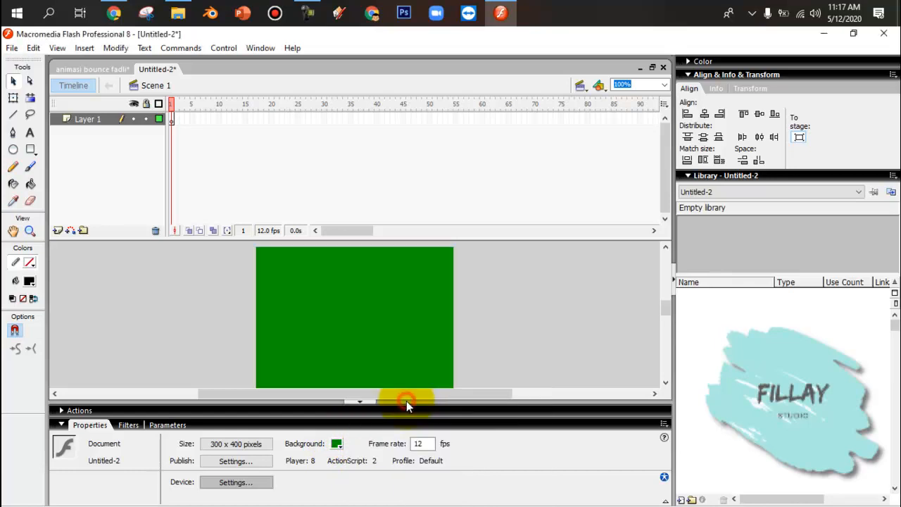
{"action": "left_click", "coordinate": [336, 444]}
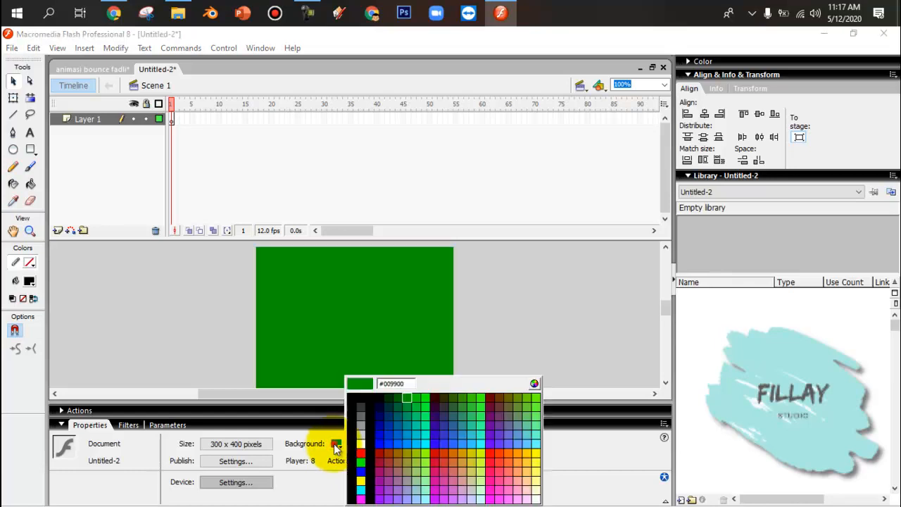
{"action": "left_click", "coordinate": [409, 400]}
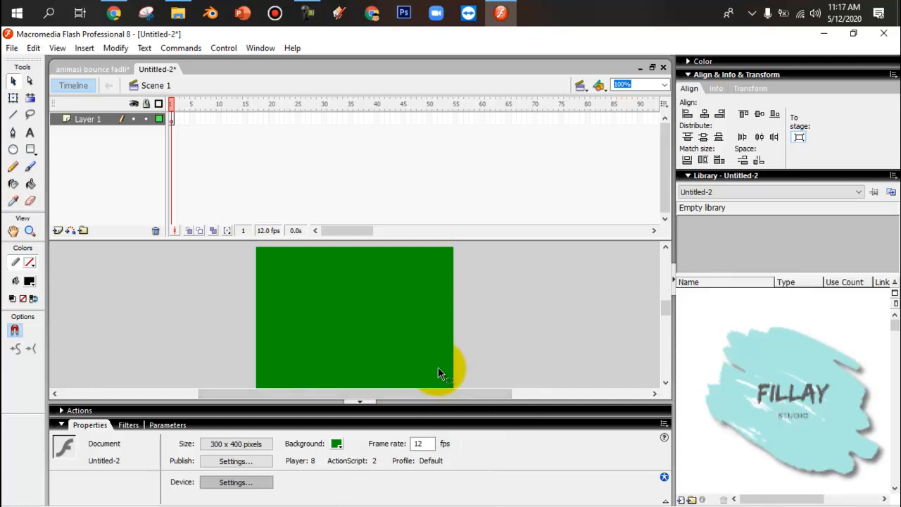
- Open the document properties and set the dimensions to 400 px wide by 600 px high
{"action": "left_click", "coordinate": [250, 445]}
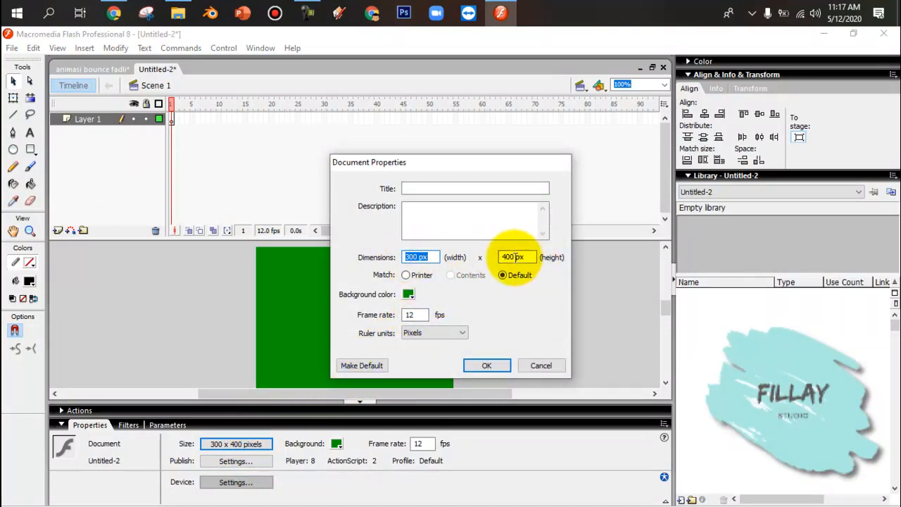
{"action": "double_click", "coordinate": [415, 257]}
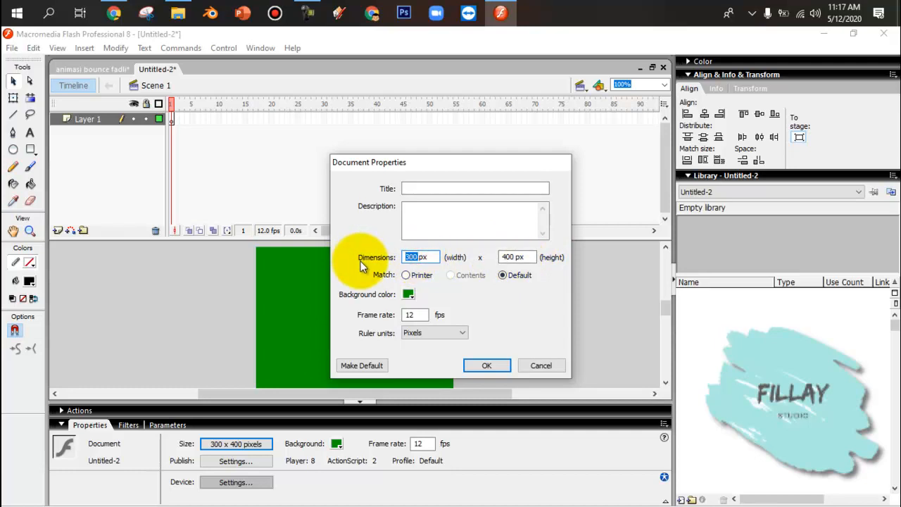
{"action": "type", "text": "400"}
{"action": "double_click", "coordinate": [512, 257]}
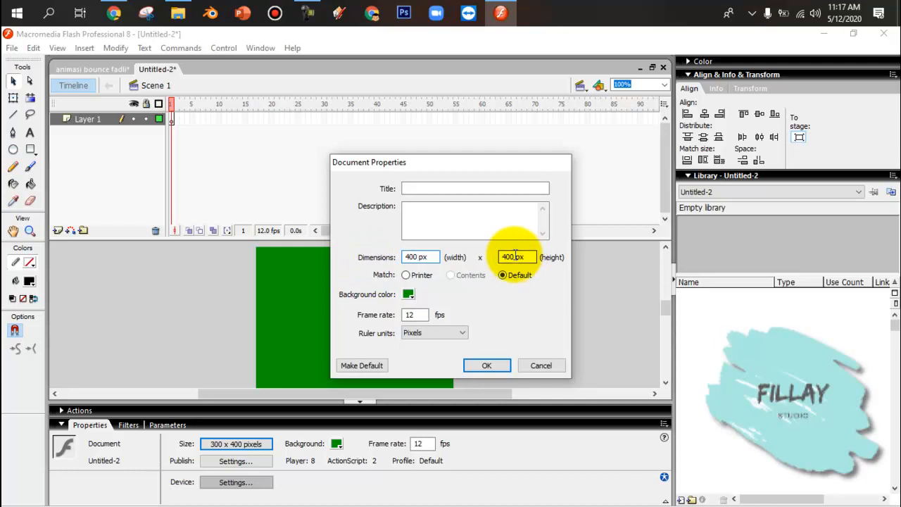
{"action": "type", "text": "600"}
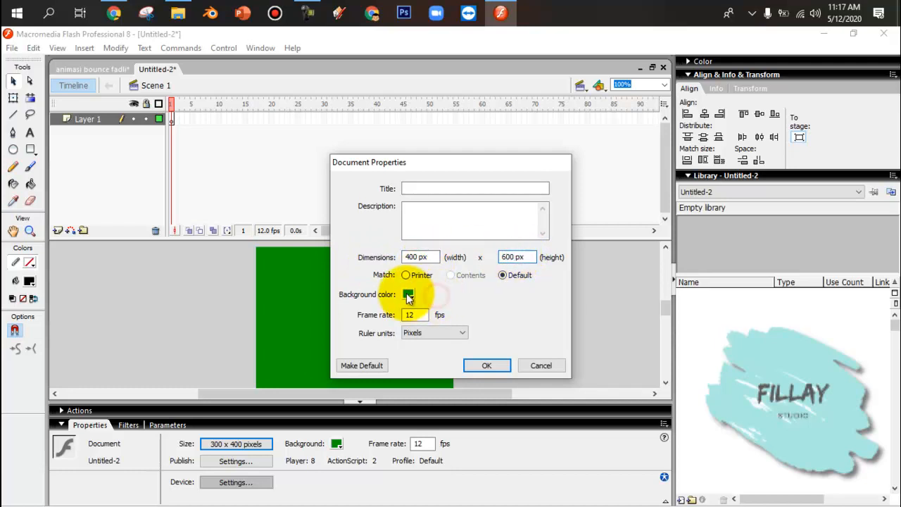
- Choose green #009900 as the document's background colour, set the frame rate to 24 fps, and apply the properties
{"action": "left_click", "coordinate": [408, 295]}
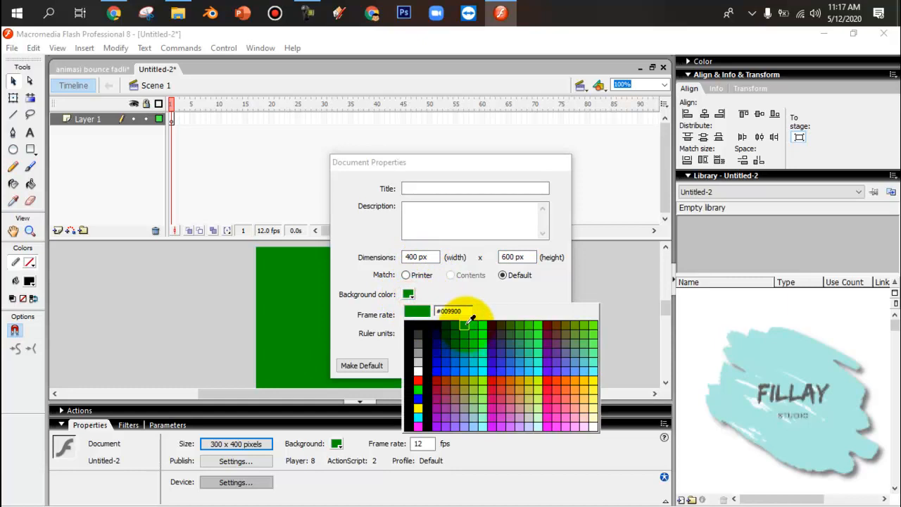
{"action": "left_click", "coordinate": [466, 322]}
{"action": "double_click", "coordinate": [414, 315]}
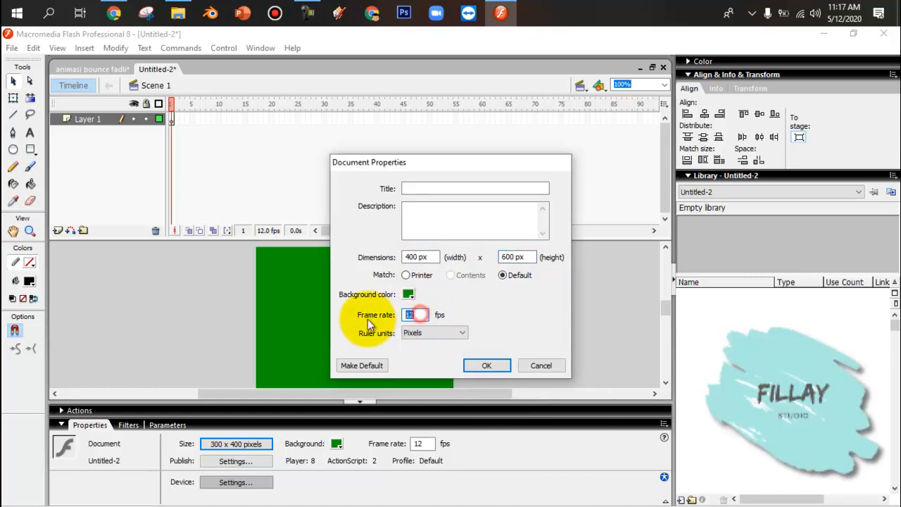
{"action": "type", "text": "24"}
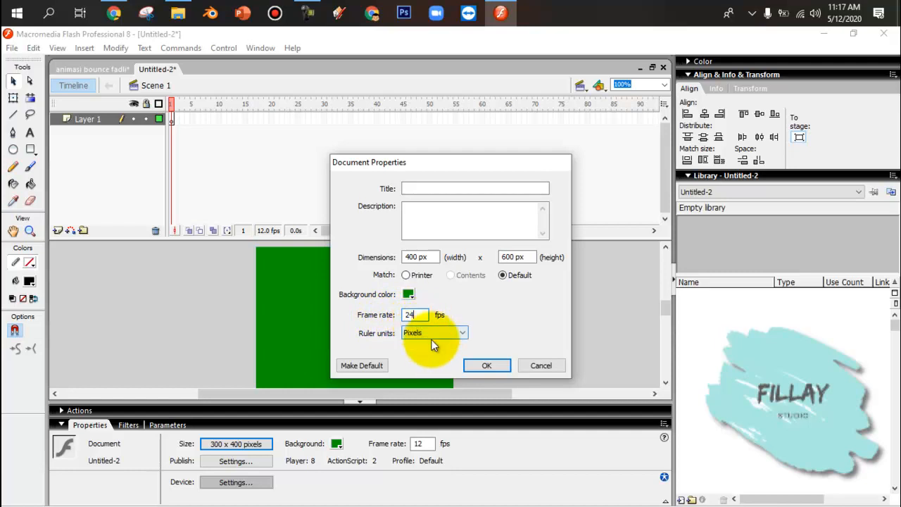
{"action": "left_click", "coordinate": [484, 364]}
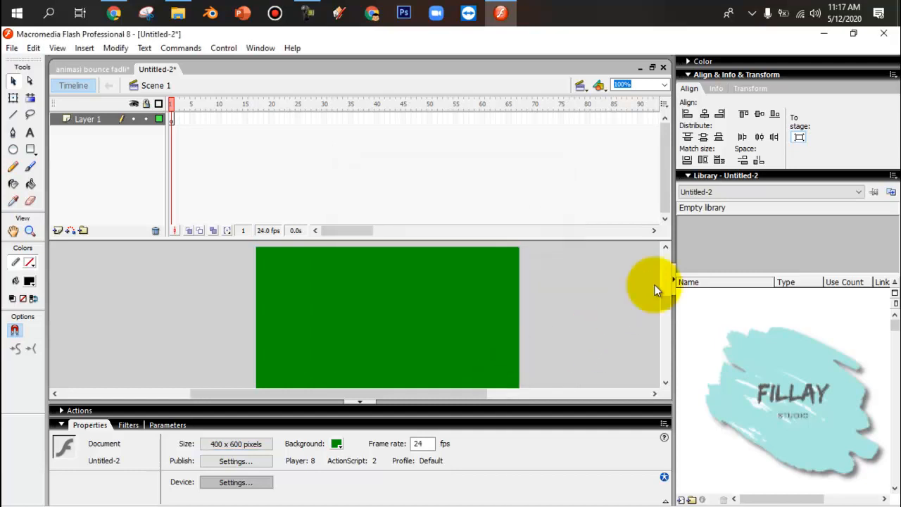
- On frame 1 of Layer 1, draw a black rectangle without stroke, about 284 by 656 px, down the middle of the stage
{"action": "left_click", "coordinate": [665, 85]}
{"action": "left_click", "coordinate": [652, 96]}
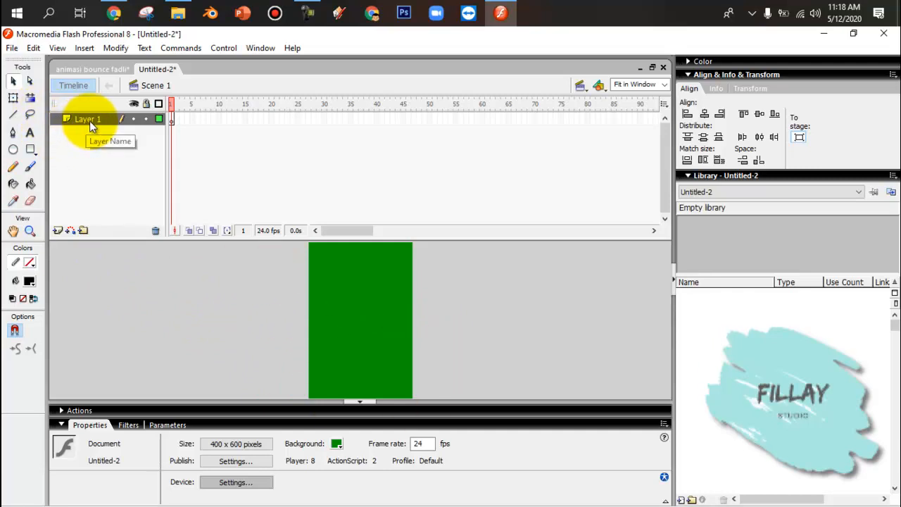
{"action": "left_click", "coordinate": [174, 121]}
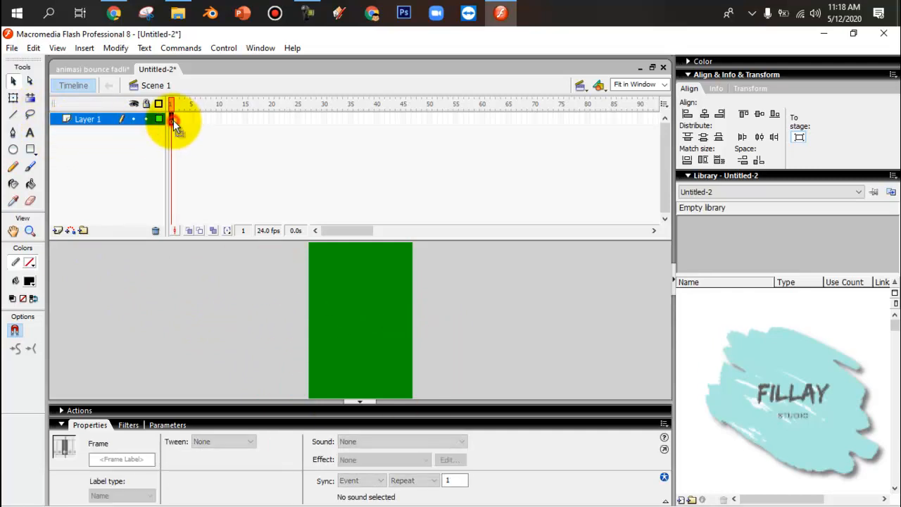
{"action": "left_click", "coordinate": [33, 150]}
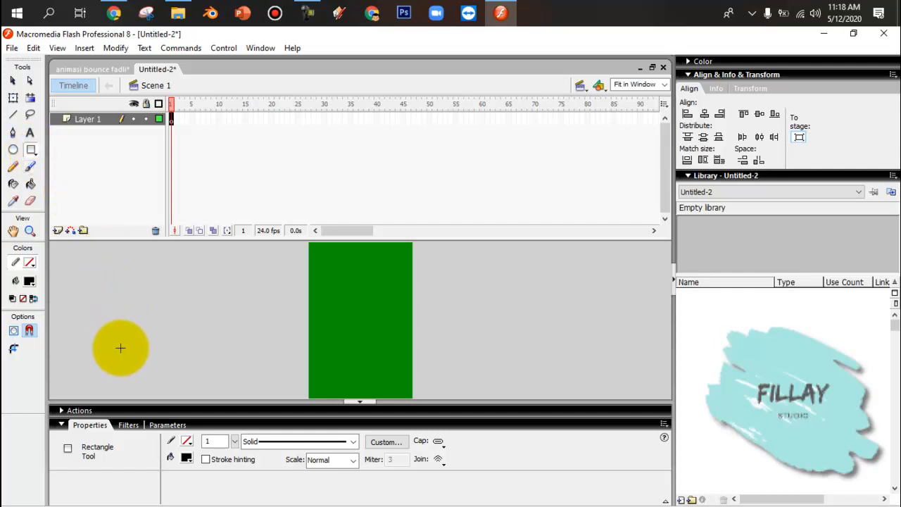
{"action": "left_click", "coordinate": [186, 443]}
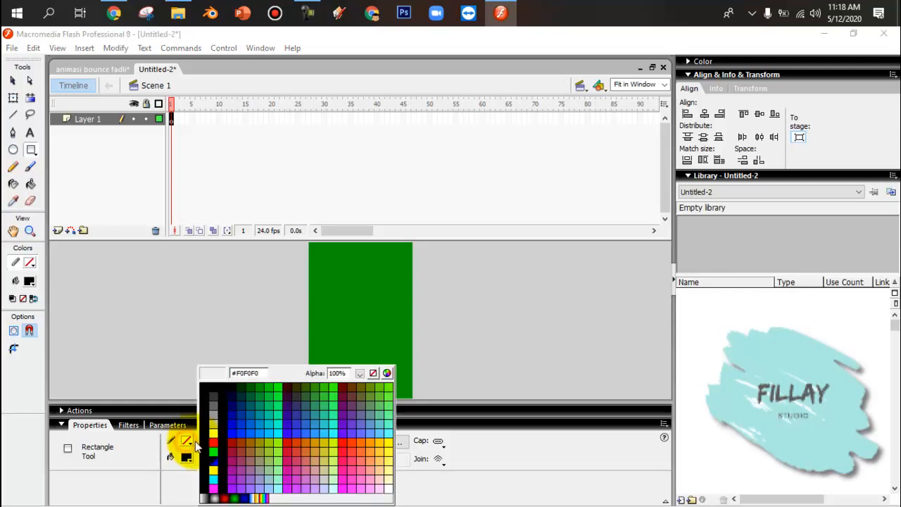
{"action": "left_click", "coordinate": [374, 371]}
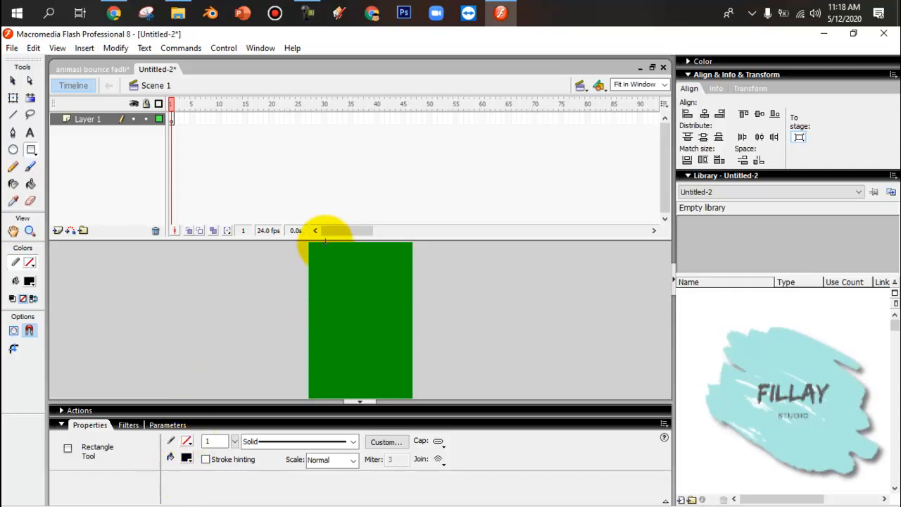
{"action": "mouse_move", "coordinate": [325, 242]}
{"action": "left_mouse_down"}
{"action": "mouse_move", "coordinate": [384, 414]}
{"action": "mouse_move", "coordinate": [400, 414]}
{"action": "left_mouse_up"}
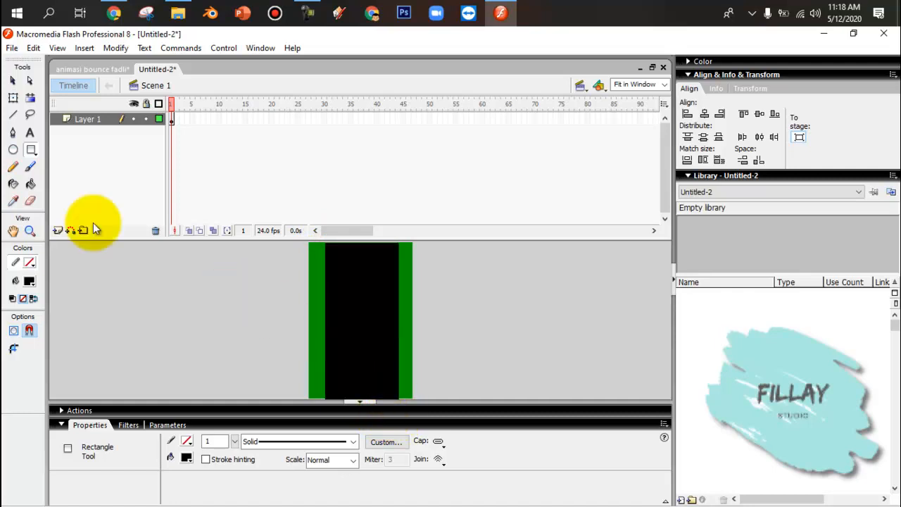
- Enlarge the black rectangle with Free Transform to about 312 by 738 px, extending its left edge and its top edge beyond the stage
{"action": "left_click", "coordinate": [13, 98]}
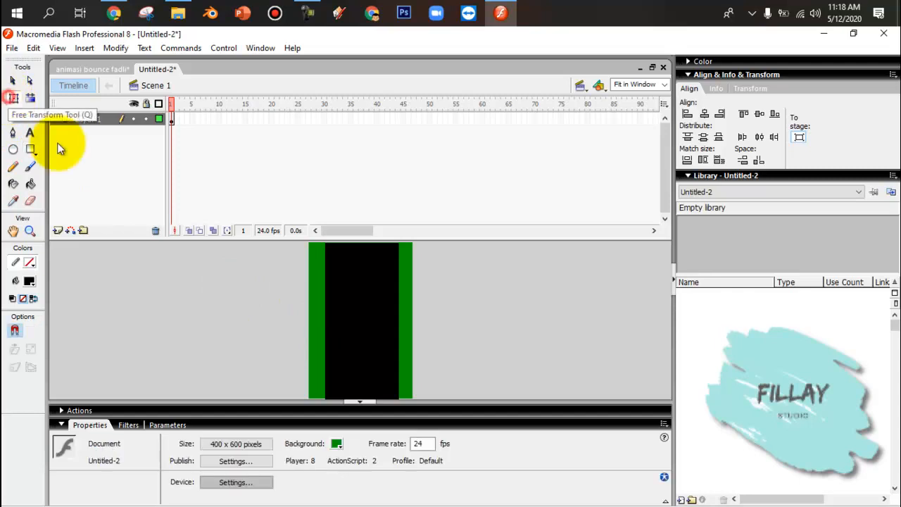
{"action": "left_click", "coordinate": [354, 318]}
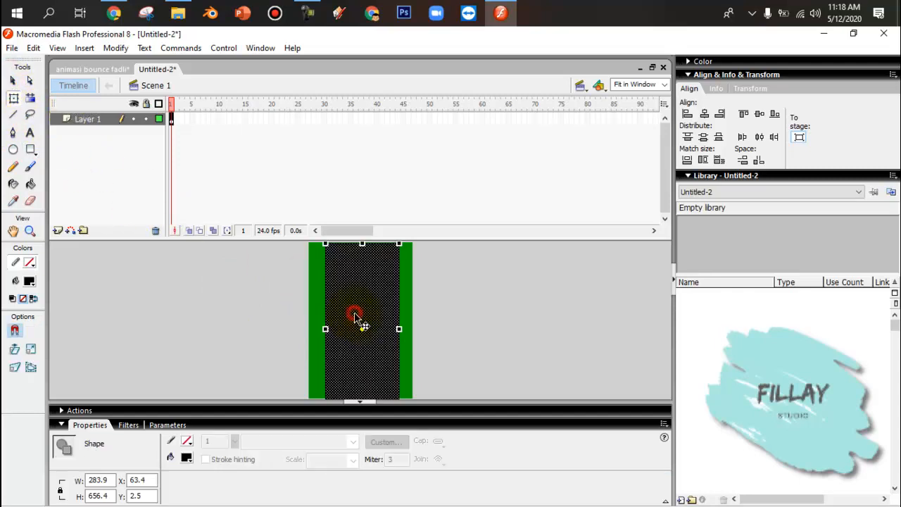
{"action": "left_click_drag", "start_coordinate": [326, 329], "coordinate": [317, 329]}
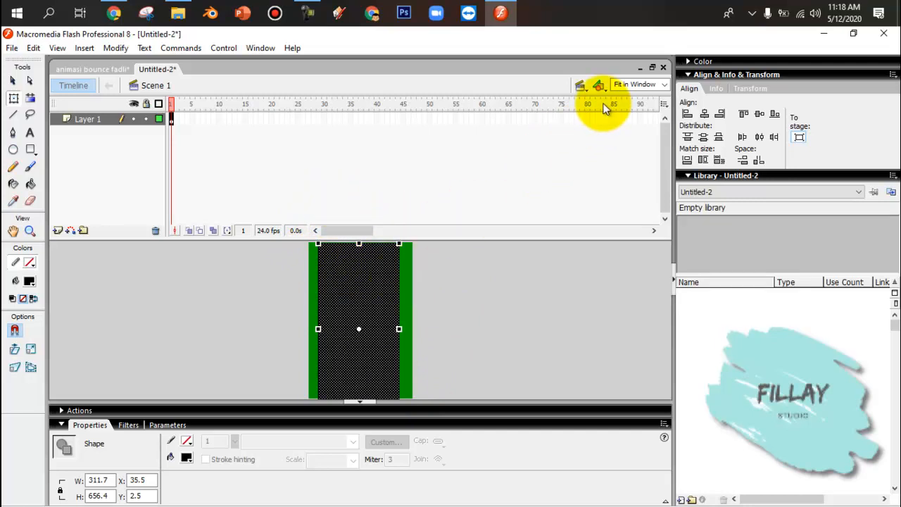
{"action": "key", "text": "ctrl+minus"}
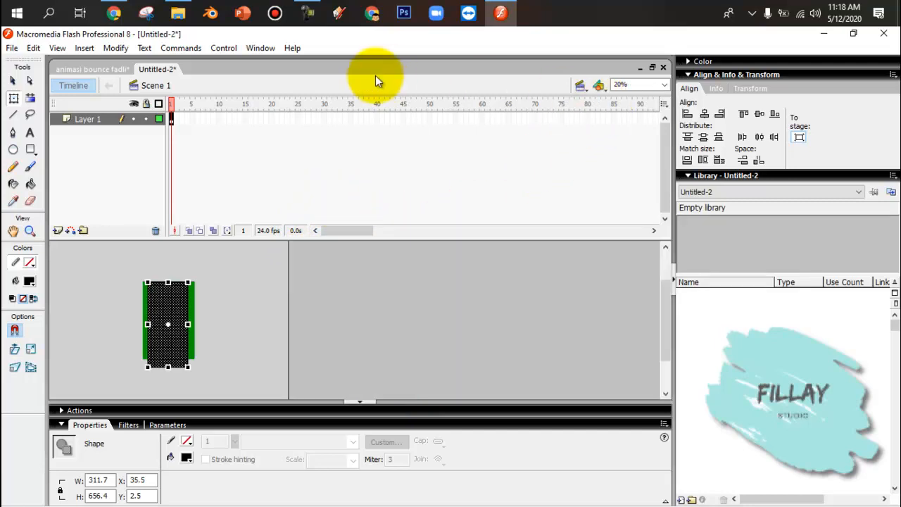
{"action": "left_click_drag", "start_coordinate": [168, 283], "coordinate": [167, 270]}
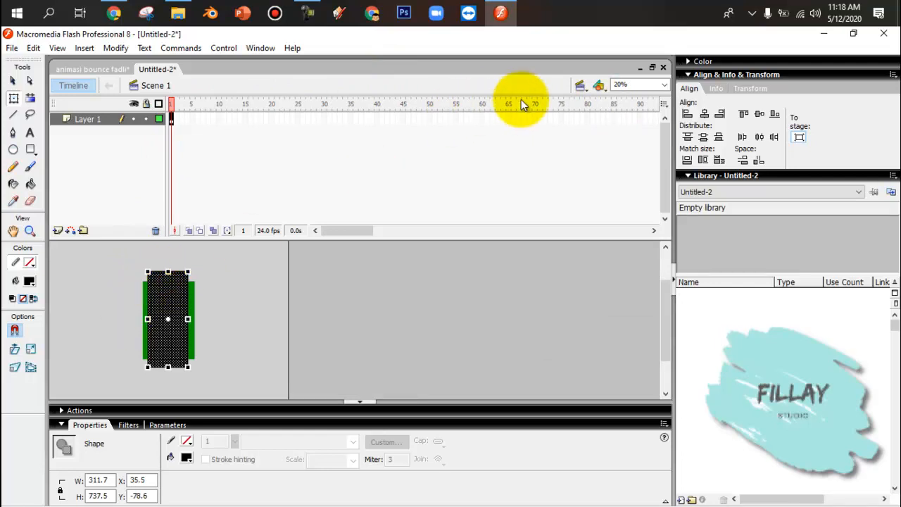
- Centre the black rectangle horizontally on the stage
{"action": "left_click", "coordinate": [664, 84]}
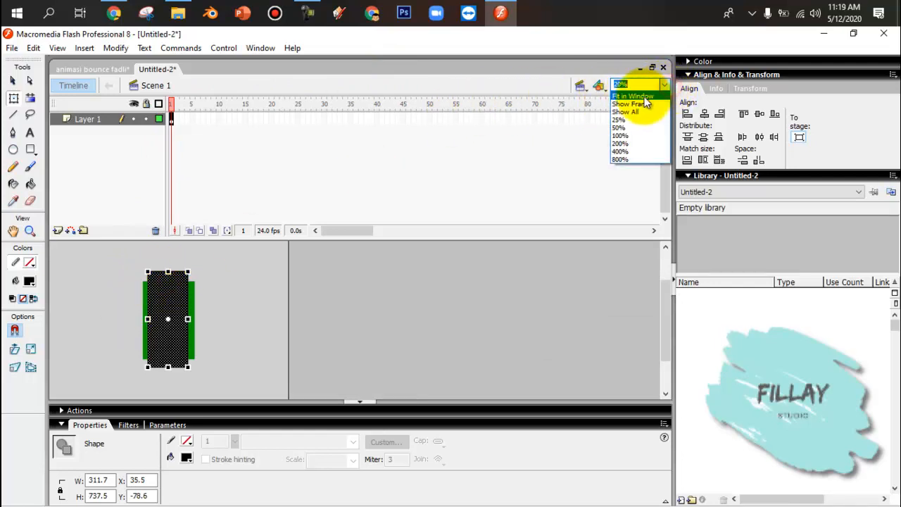
{"action": "left_click", "coordinate": [640, 96]}
{"action": "left_click", "coordinate": [443, 295]}
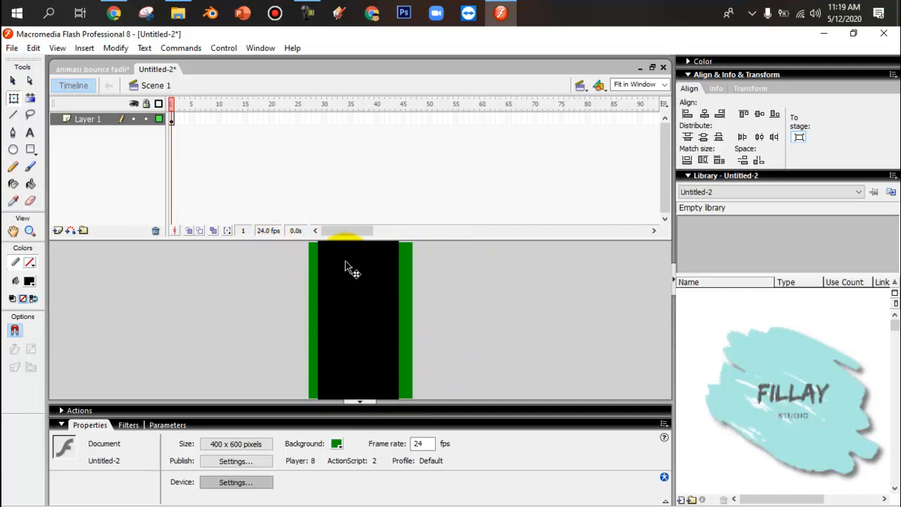
{"action": "left_click", "coordinate": [344, 299]}
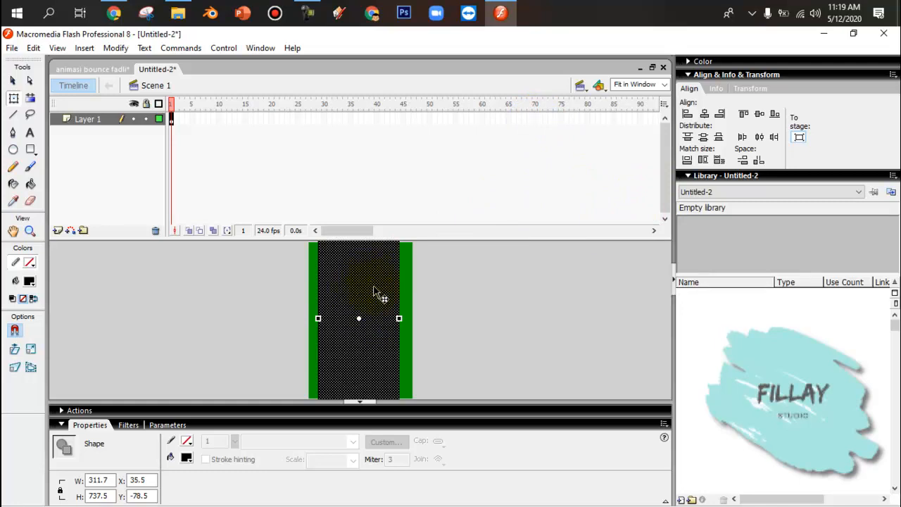
{"action": "left_click", "coordinate": [707, 112]}
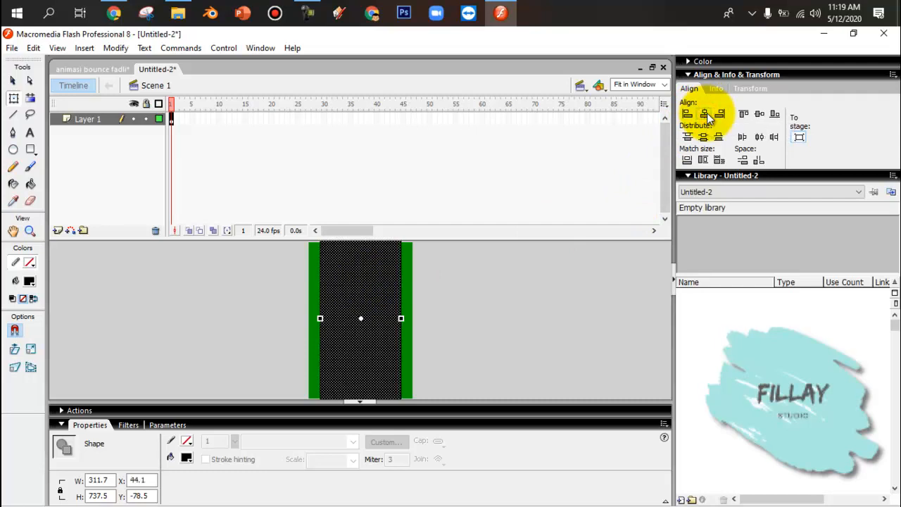
- Centre the black rectangle vertically on the stage
{"action": "left_click", "coordinate": [760, 115]}
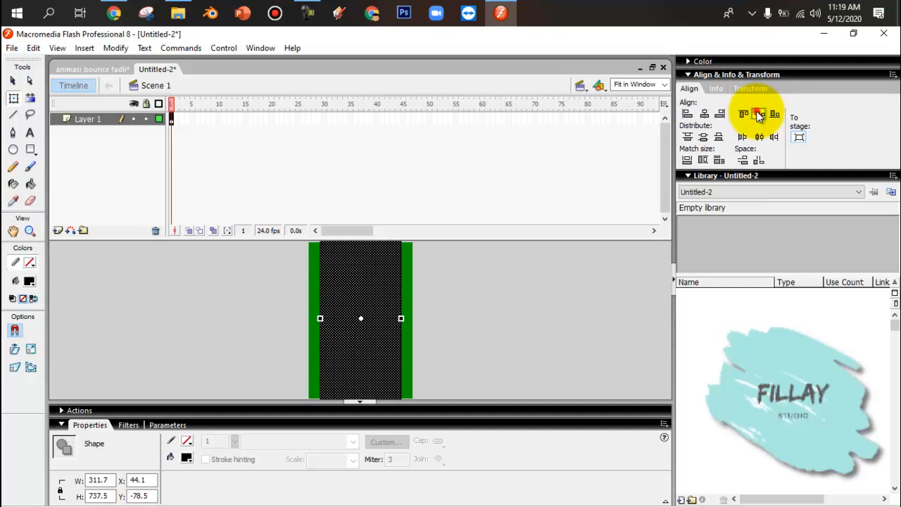
{"action": "left_click", "coordinate": [557, 303]}
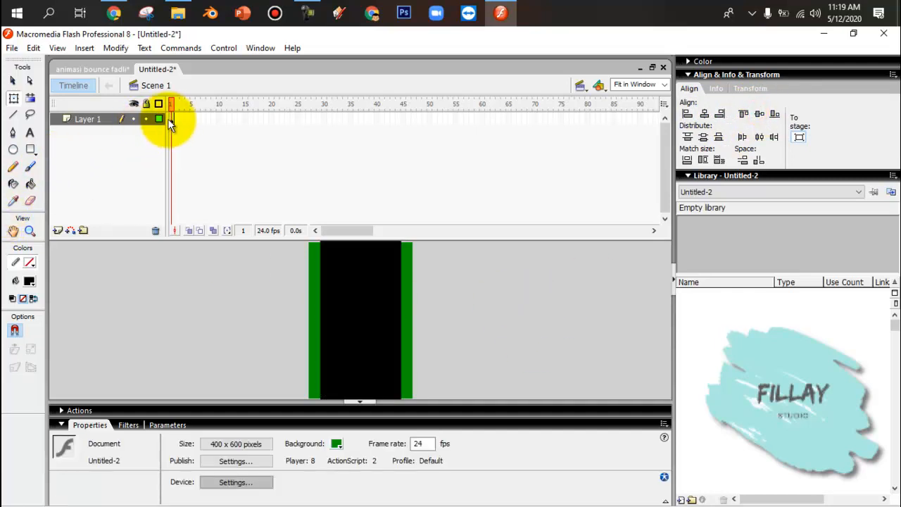
{"action": "left_click", "coordinate": [347, 325]}
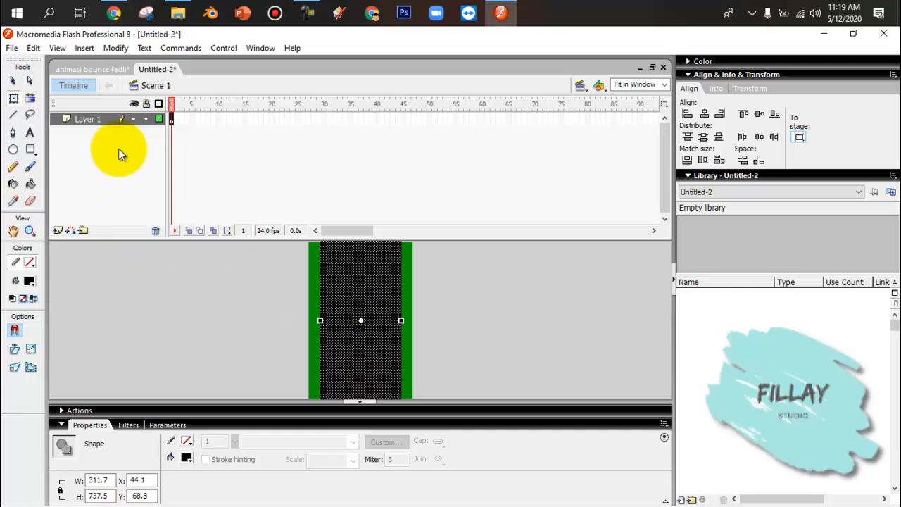
- Rename Layer 1 as background
{"action": "double_click", "coordinate": [98, 119]}
{"action": "type", "text": "b"}
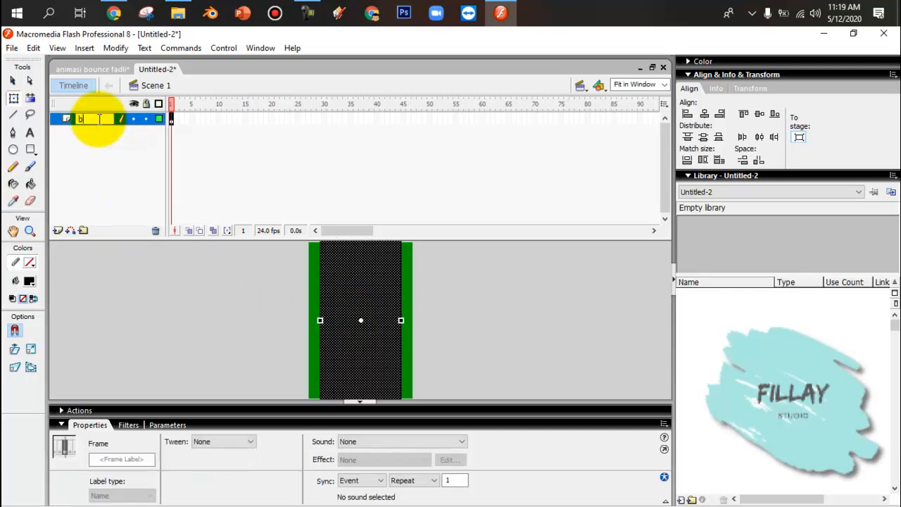
{"action": "type", "text": "ackground"}
{"action": "key", "text": "Return"}
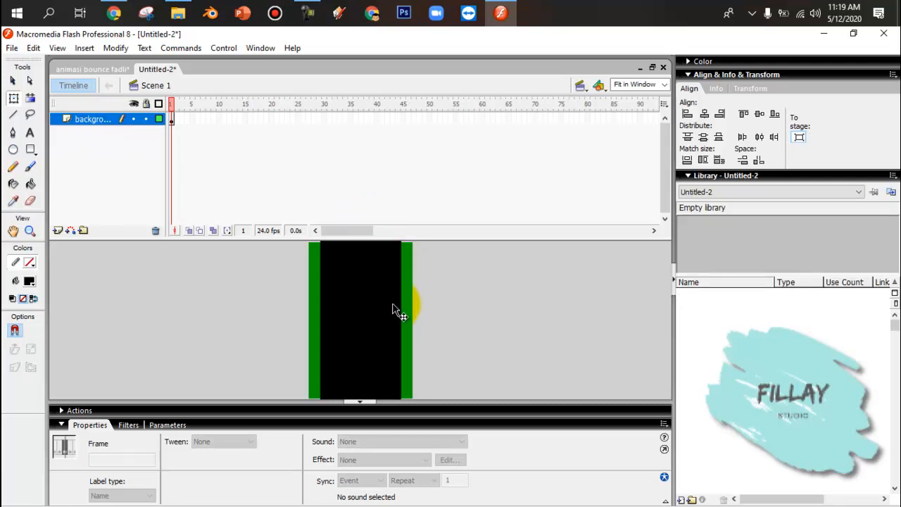
{"action": "left_click", "coordinate": [57, 232]}
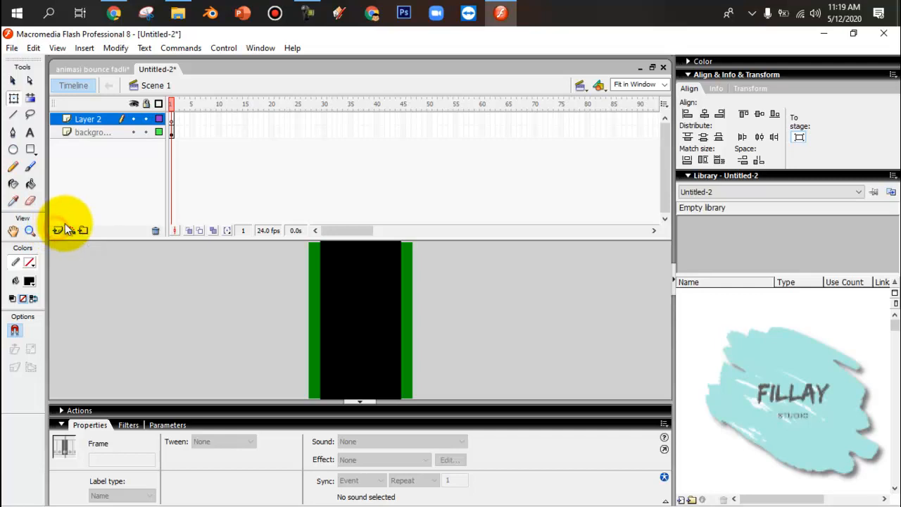
{"action": "left_click", "coordinate": [171, 132]}
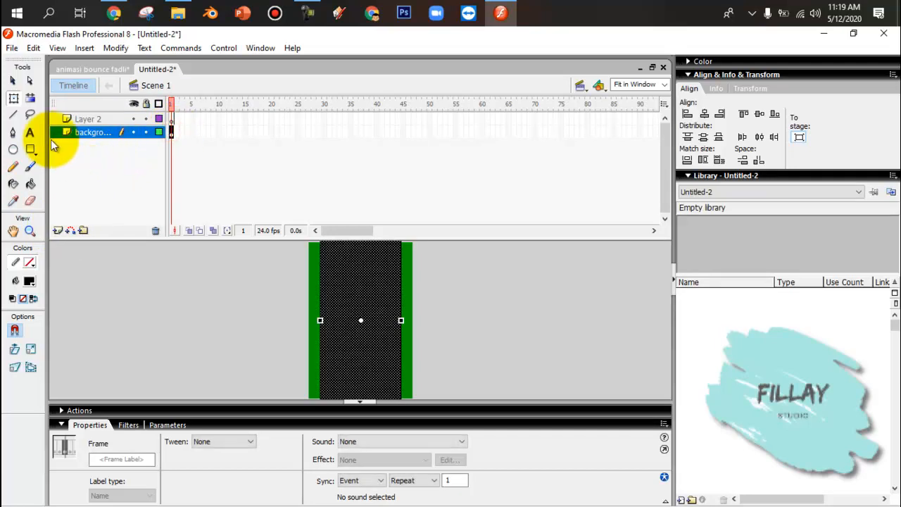
{"action": "key", "text": "ctrl+z"}
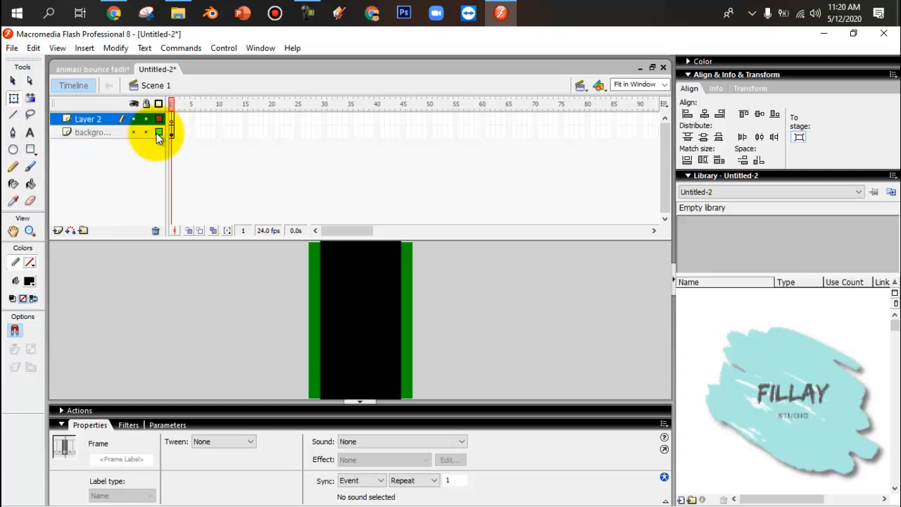
{"action": "key", "text": "ctrl+z"}
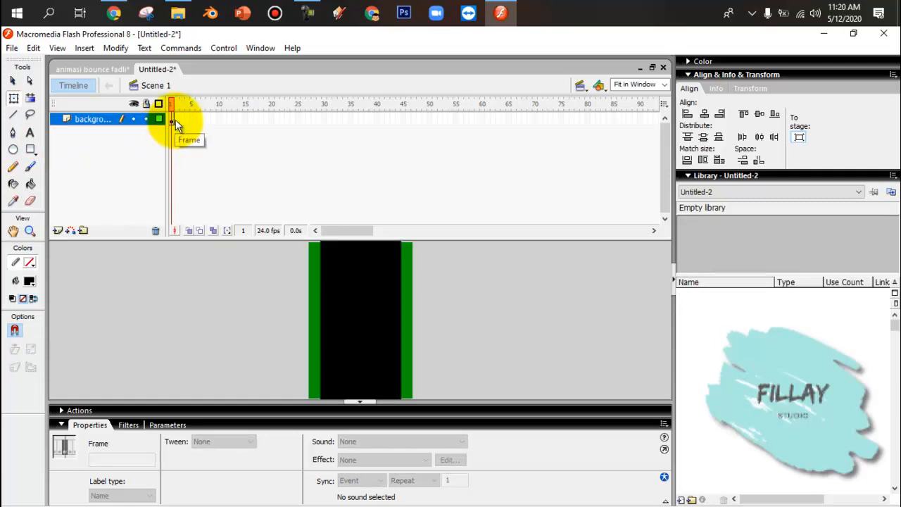
- Extend the background layer to frame 50 by inserting a frame there, and check its frame span
{"action": "left_click", "coordinate": [170, 120]}
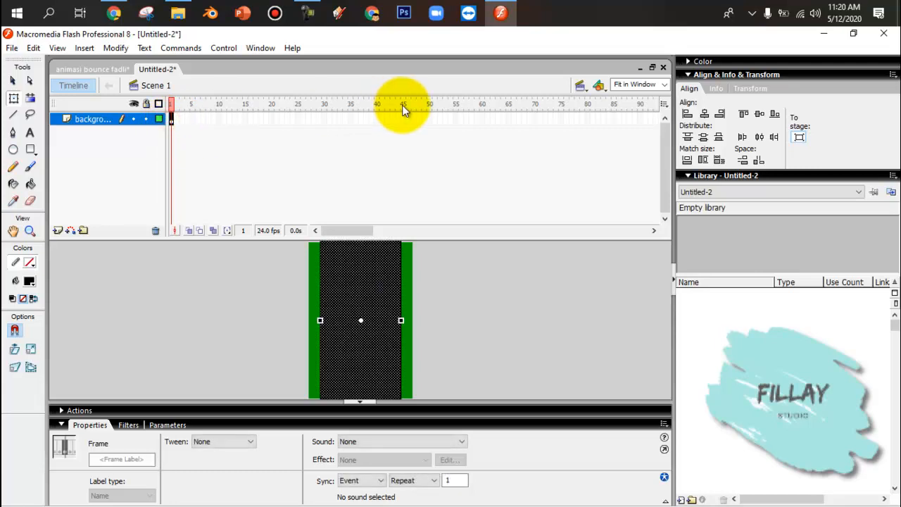
{"action": "left_click", "coordinate": [428, 118]}
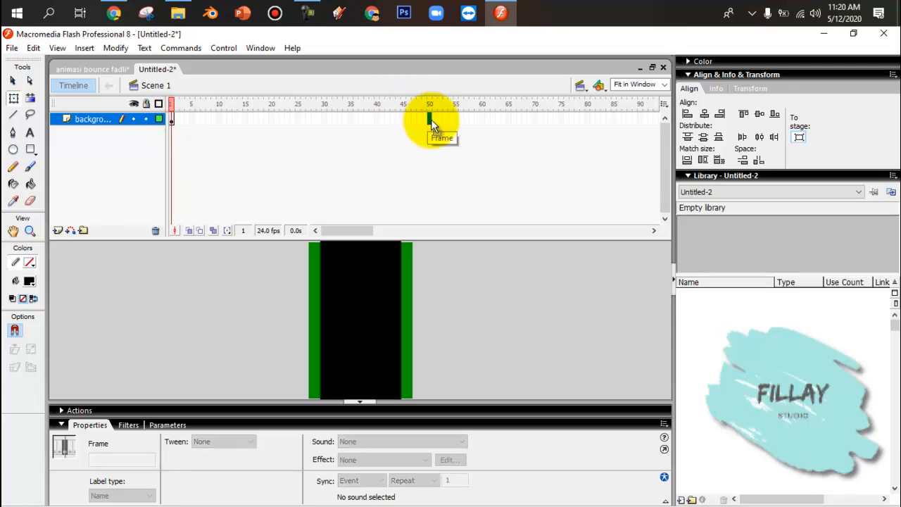
{"action": "right_click", "coordinate": [431, 120]}
{"action": "left_click", "coordinate": [448, 149]}
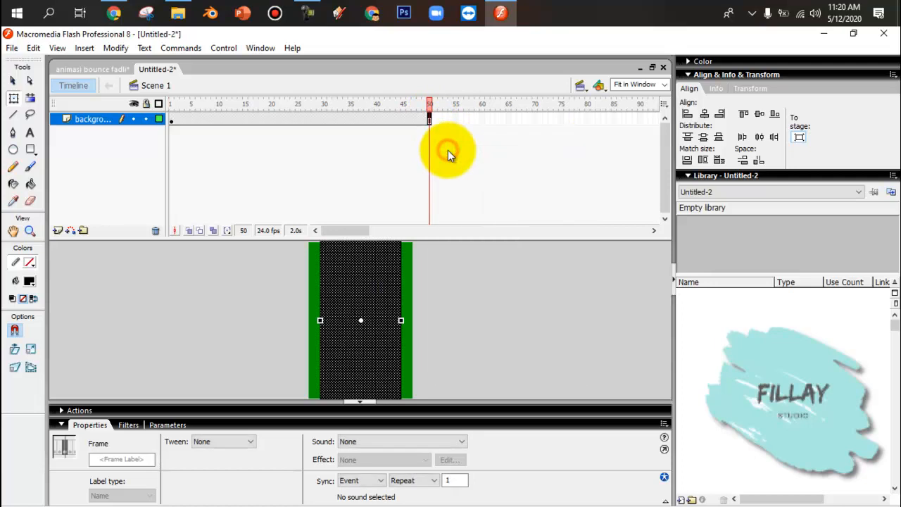
{"action": "left_click", "coordinate": [172, 119]}
{"action": "left_click", "coordinate": [427, 118]}
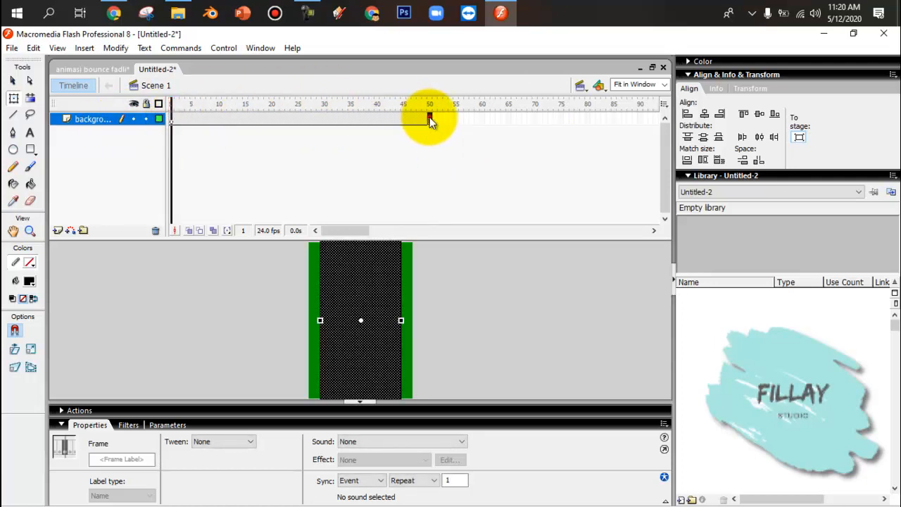
{"action": "left_click", "coordinate": [97, 122]}
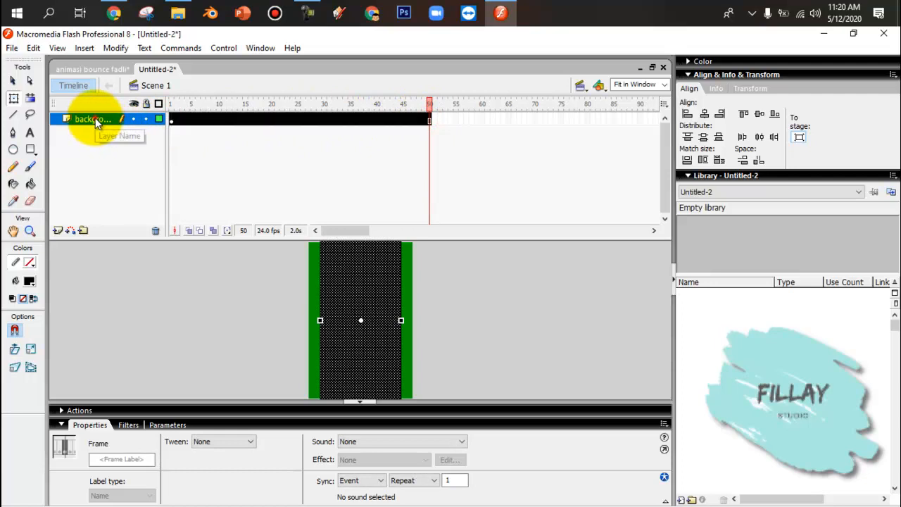
- Add a new layer above the background layer and name it kotak
{"action": "left_click", "coordinate": [59, 231]}
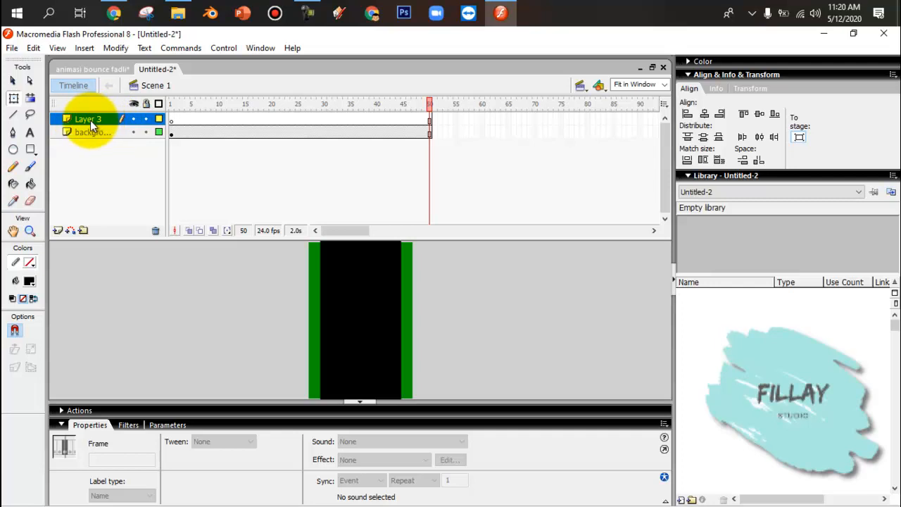
{"action": "left_click", "coordinate": [90, 120]}
{"action": "double_click", "coordinate": [99, 119]}
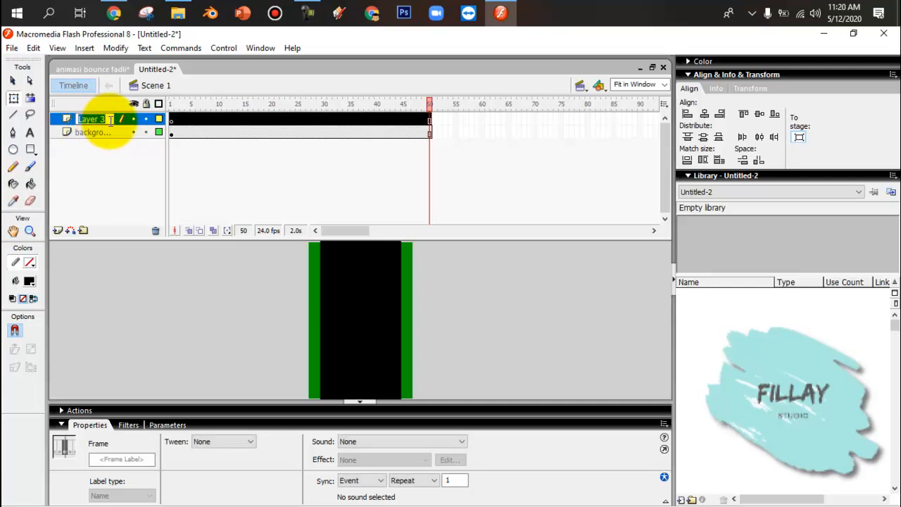
{"action": "left_click", "coordinate": [89, 144]}
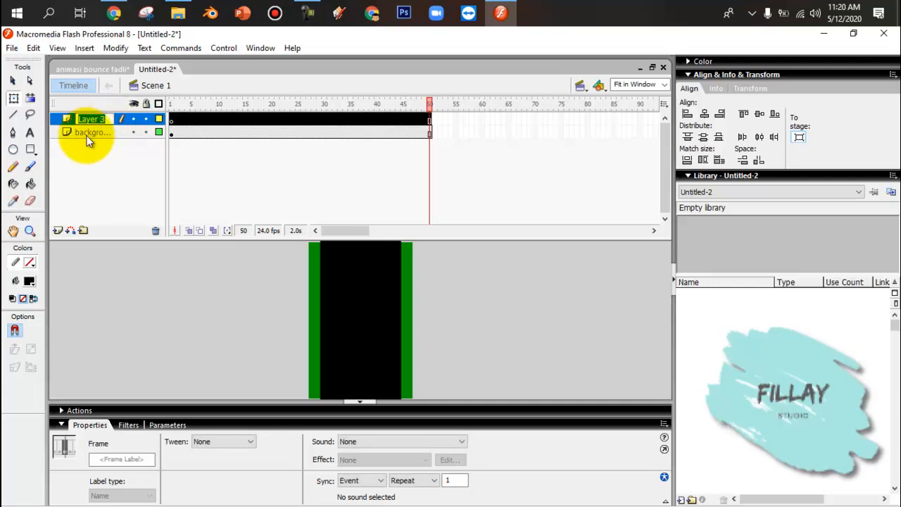
{"action": "right_click", "coordinate": [89, 121]}
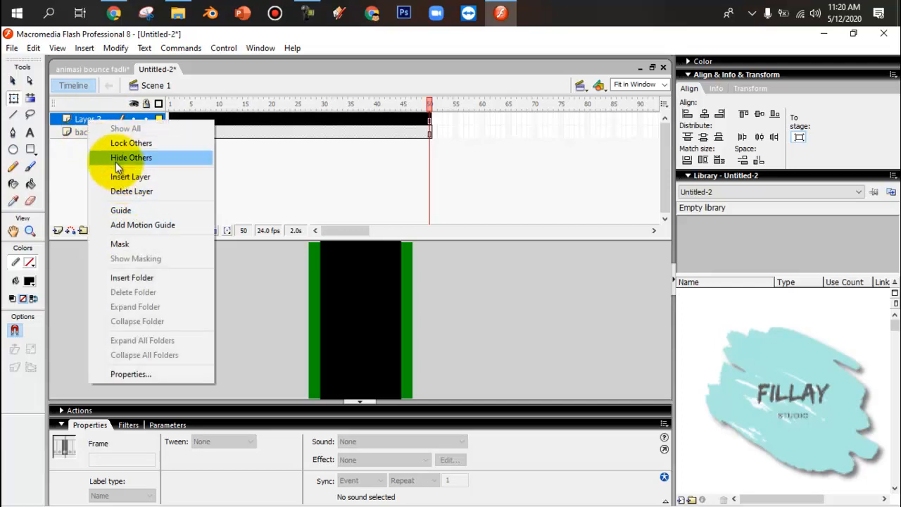
{"action": "left_click", "coordinate": [86, 126]}
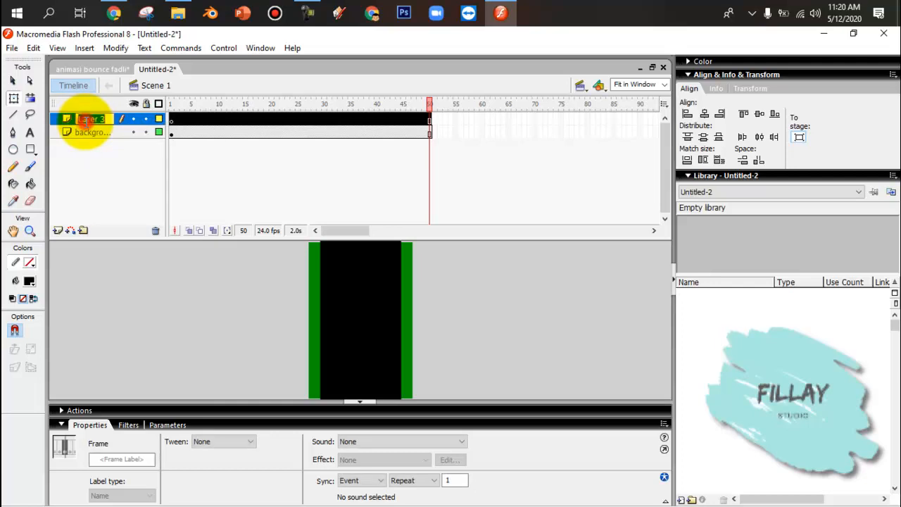
{"action": "double_click", "coordinate": [78, 121]}
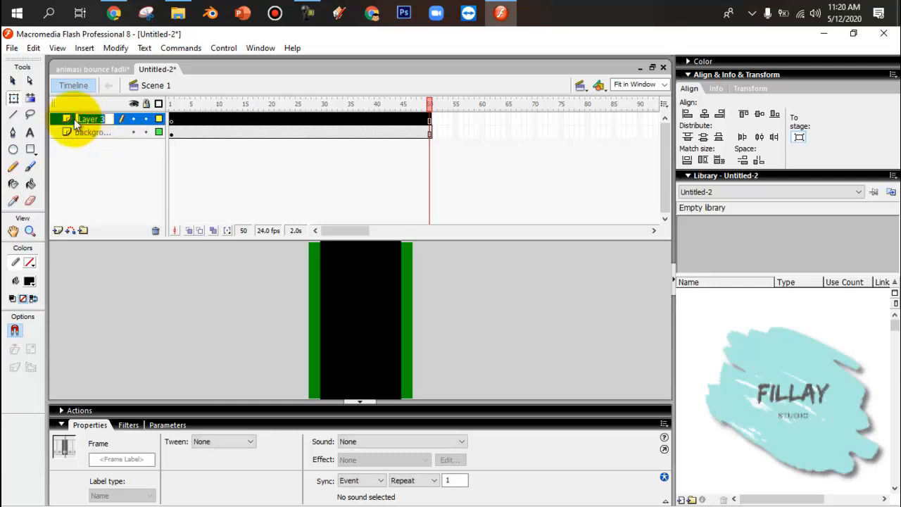
{"action": "type", "text": "kotak"}
{"action": "key", "text": "Return"}
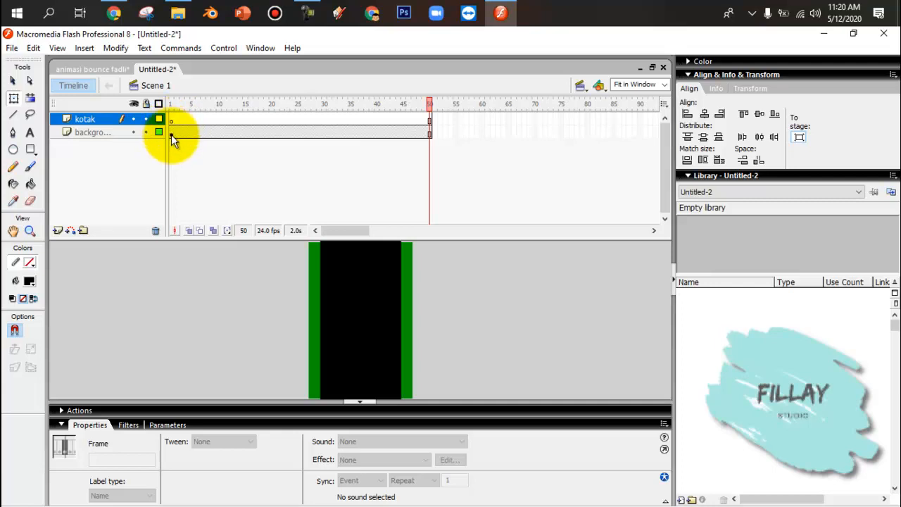
- Add another layer above kotak and name it nama
{"action": "left_click", "coordinate": [86, 119]}
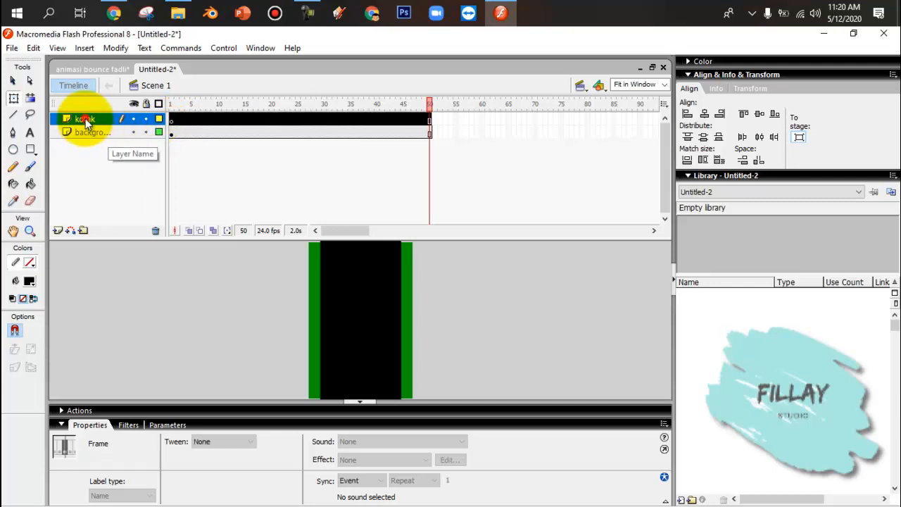
{"action": "left_click", "coordinate": [57, 231]}
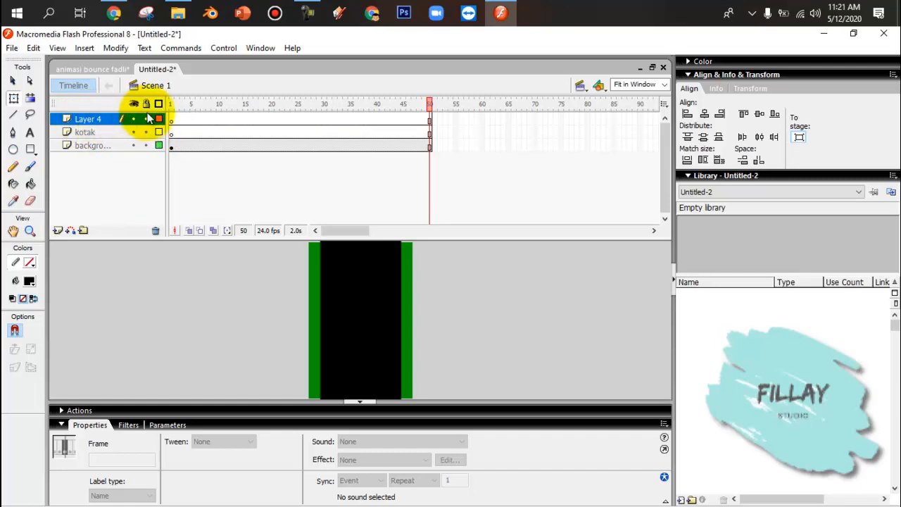
{"action": "left_click", "coordinate": [170, 116]}
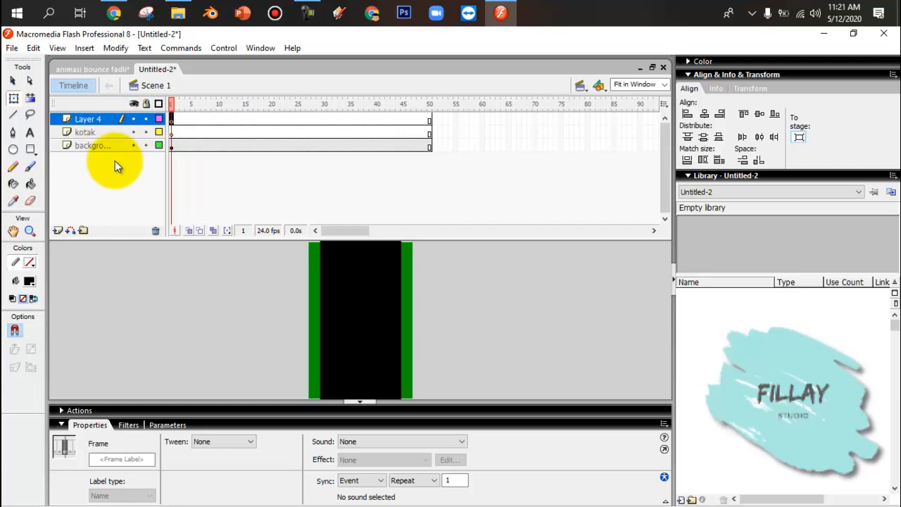
{"action": "left_click", "coordinate": [91, 121]}
{"action": "double_click", "coordinate": [91, 122]}
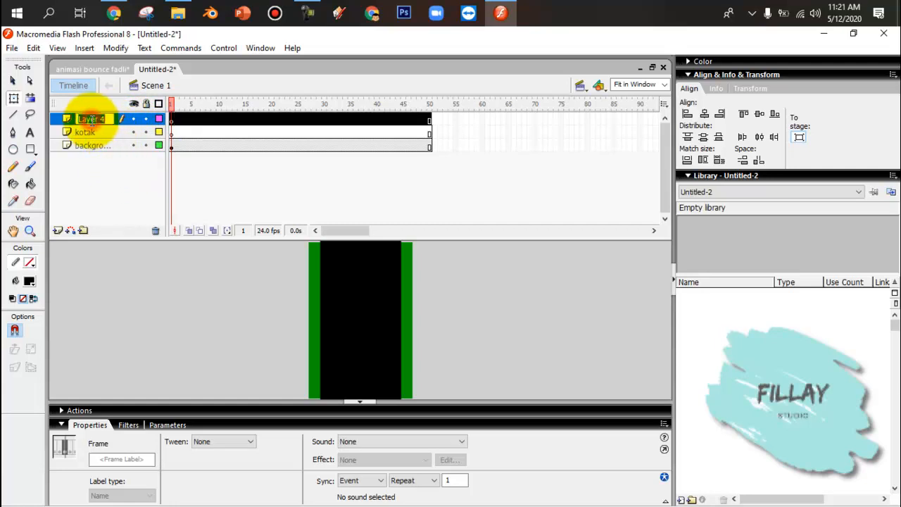
{"action": "type", "text": "huru"}
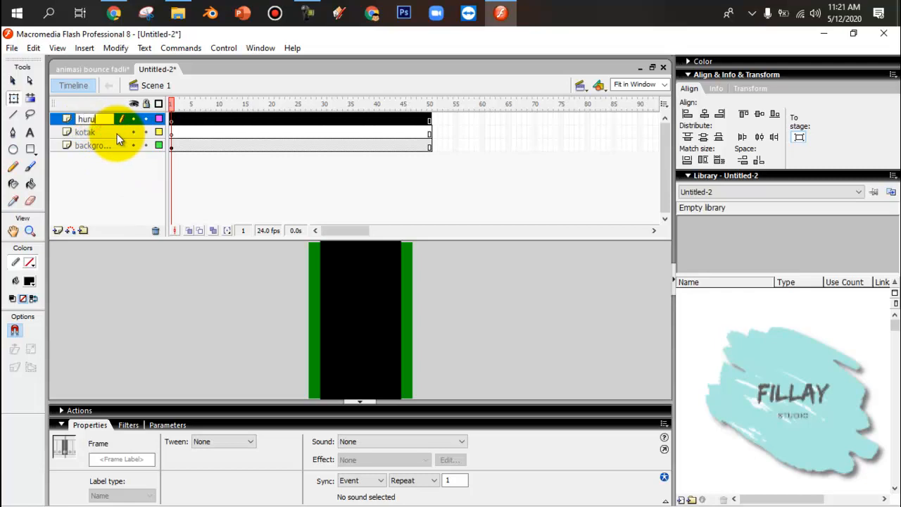
{"action": "type", "text": "g"}
{"action": "key", "text": "BackSpace"}
{"action": "key", "text": "BackSpace"}
{"action": "key", "text": "BackSpace"}
{"action": "key", "text": "BackSpace"}
{"action": "key", "text": "BackSpace"}
{"action": "type", "text": "nama"}
{"action": "key", "text": "Return"}
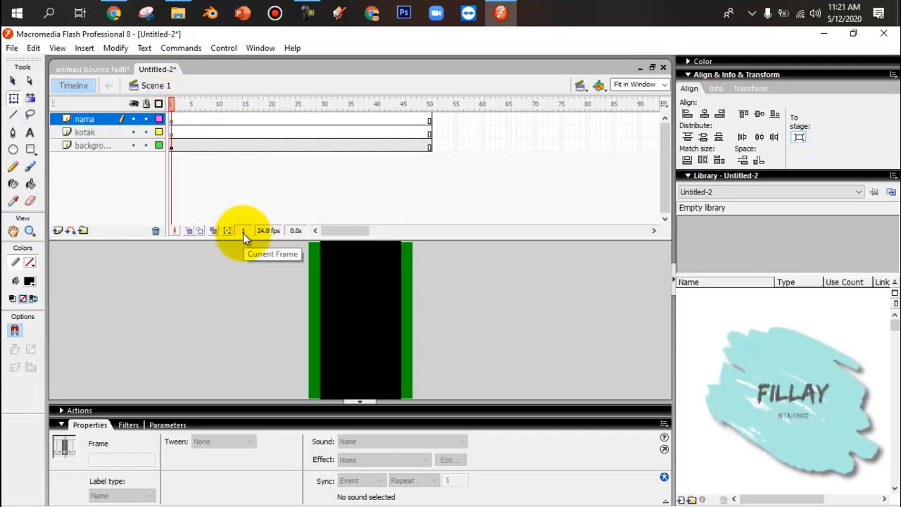
- On frame 1 of the nama layer, set up the Text tool with Bauhaus 93, size 100, yellow #FFFF00 and centre alignment
{"action": "left_click", "coordinate": [171, 120]}
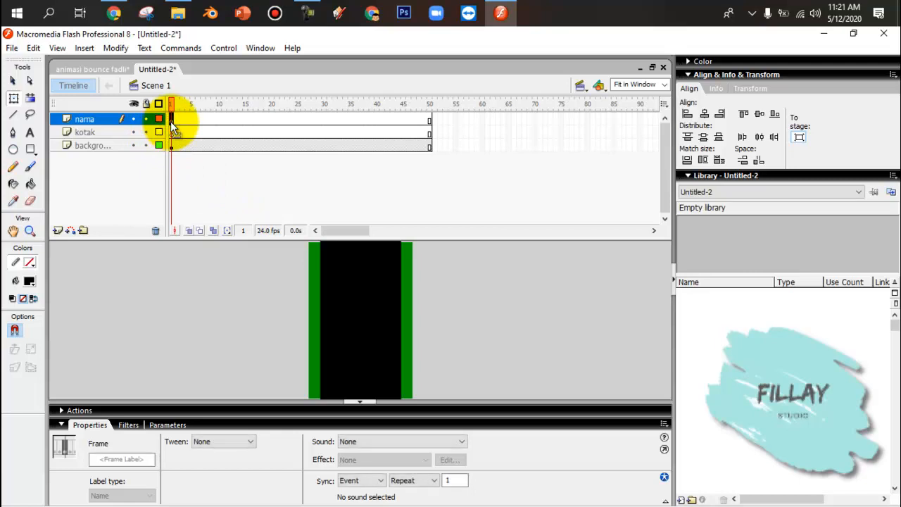
{"action": "left_click", "coordinate": [31, 132]}
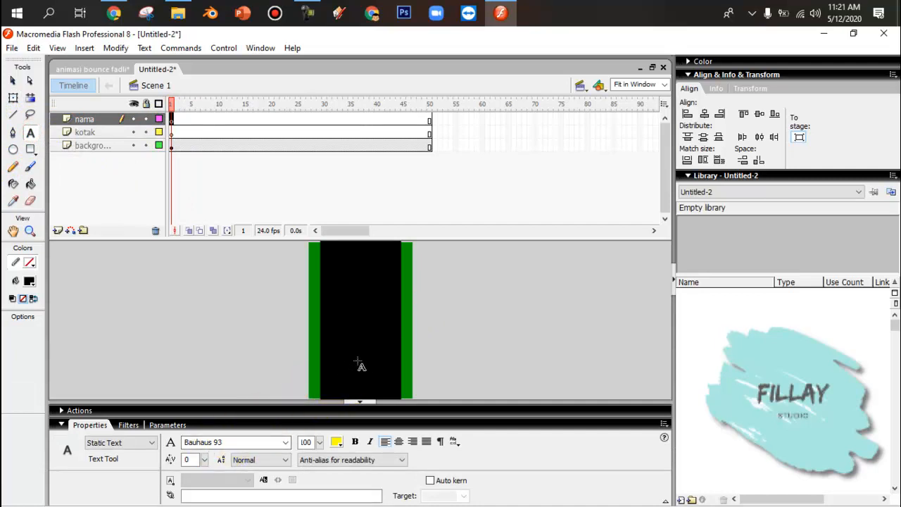
{"action": "left_click", "coordinate": [286, 443]}
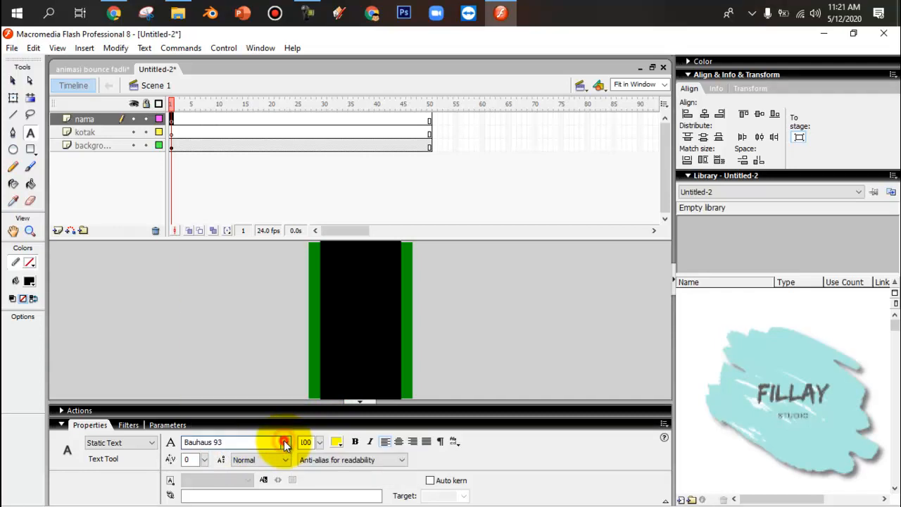
{"action": "left_click", "coordinate": [232, 443]}
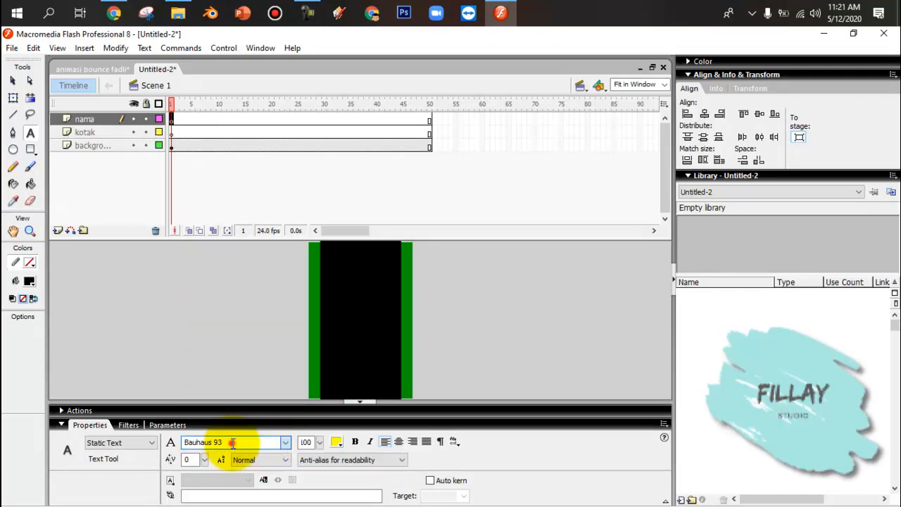
{"action": "double_click", "coordinate": [232, 443]}
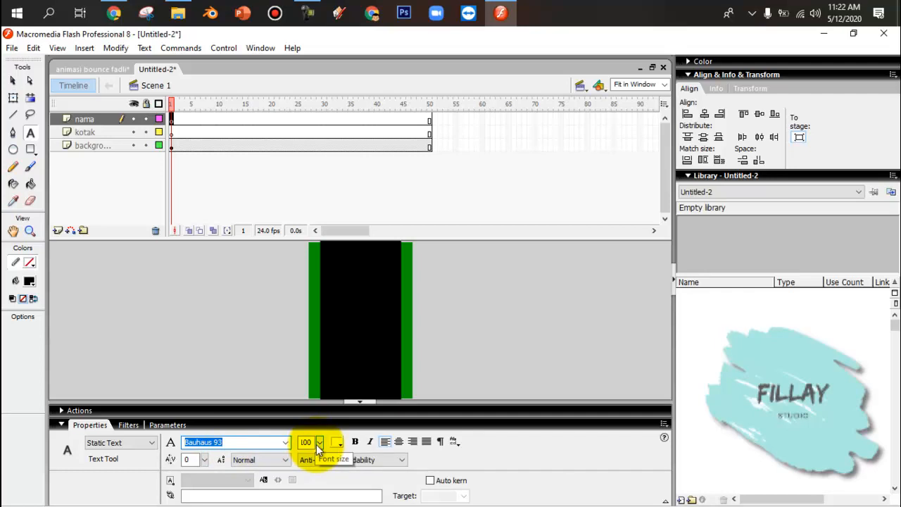
{"action": "left_click", "coordinate": [338, 442]}
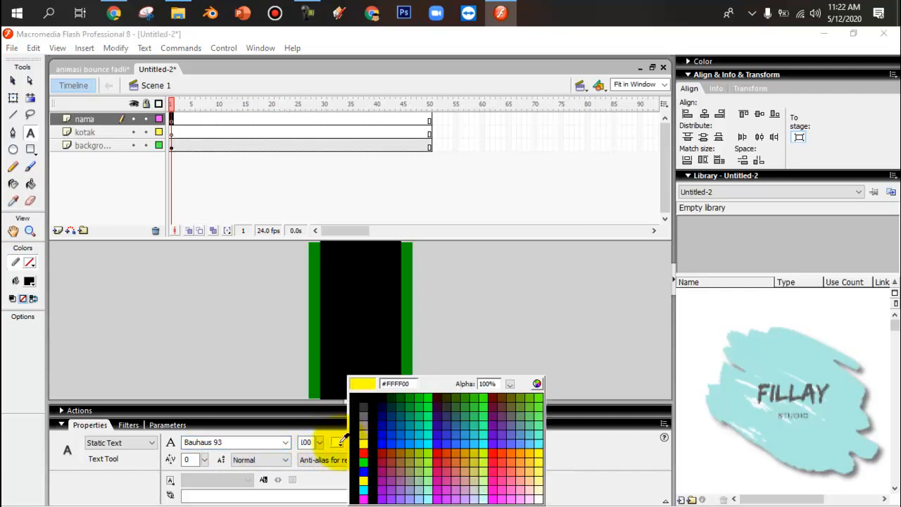
{"action": "left_click", "coordinate": [342, 441]}
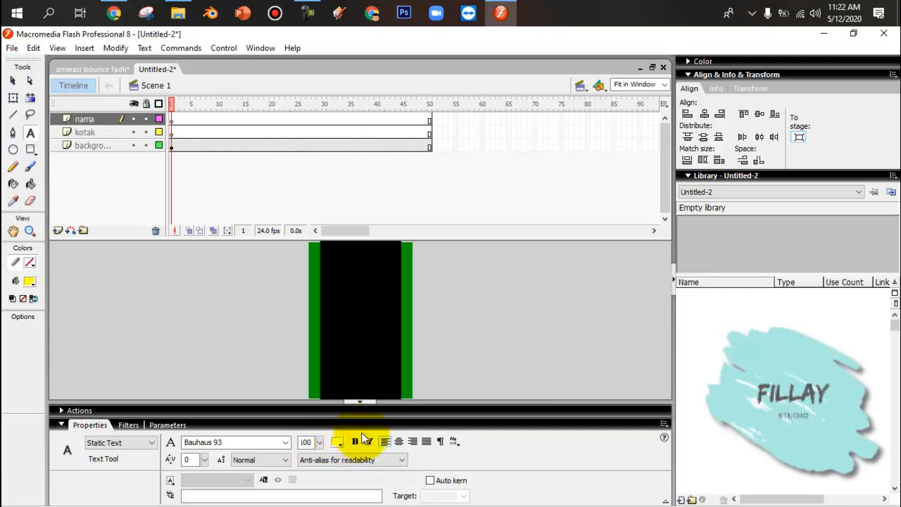
{"action": "left_click", "coordinate": [399, 442]}
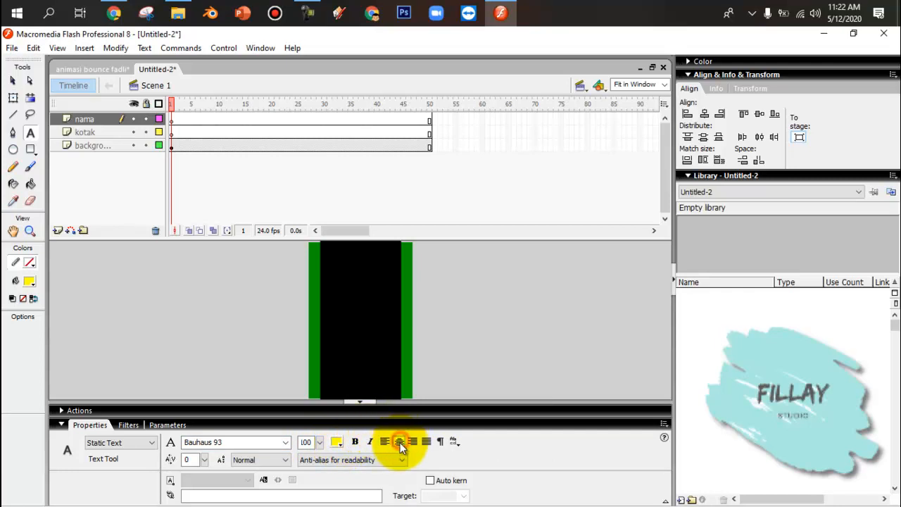
- Add the five-letter name in lowercase as a text block in the lower middle of the stage
{"action": "left_click", "coordinate": [361, 353]}
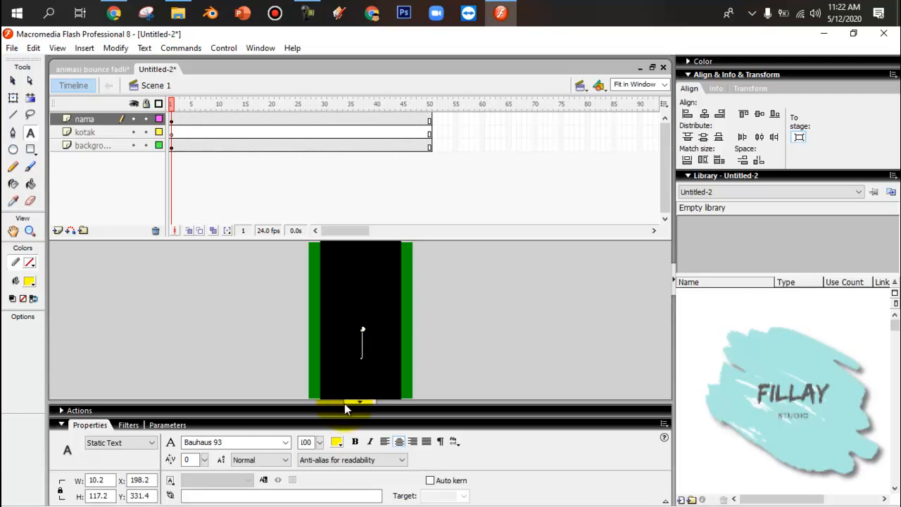
{"action": "type", "text": "fad"}
{"action": "type", "text": "li"}
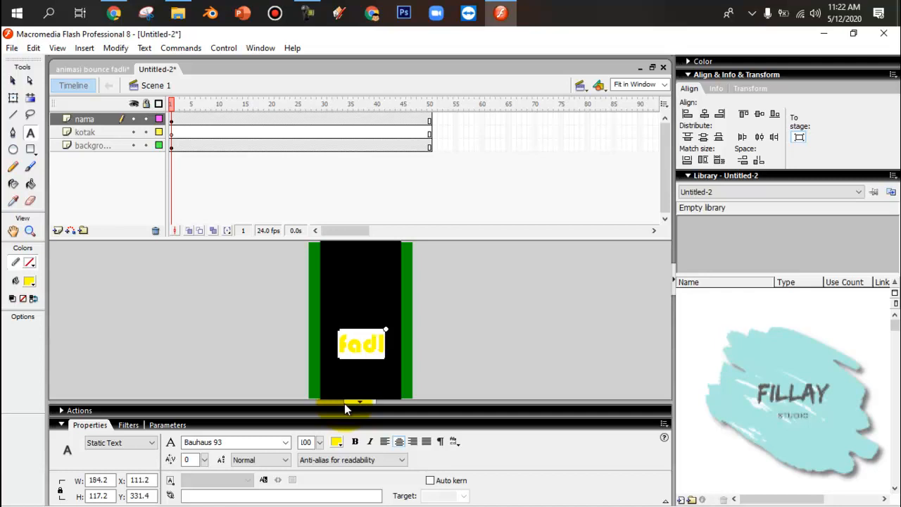
- Move the name text down to about Y 384 and centre it horizontally on the stage
{"action": "left_click", "coordinate": [13, 81]}
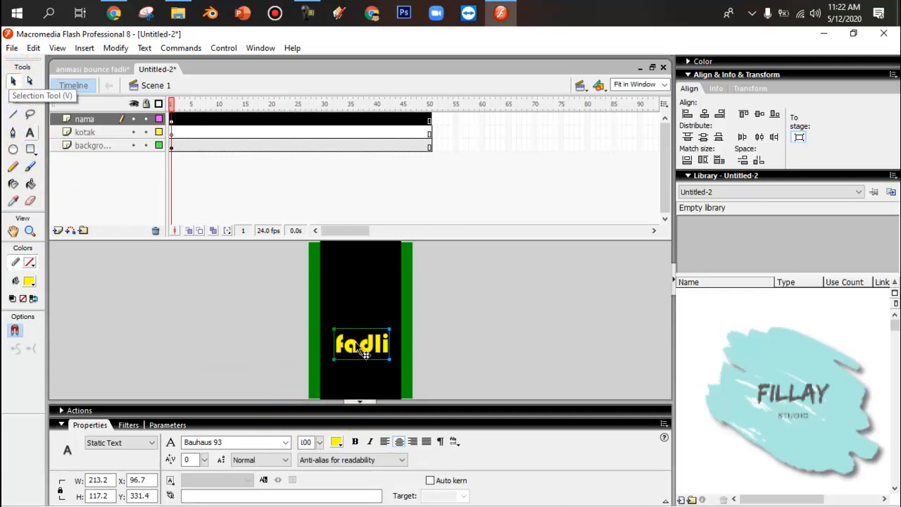
{"action": "left_click_drag", "start_coordinate": [365, 354], "coordinate": [364, 372]}
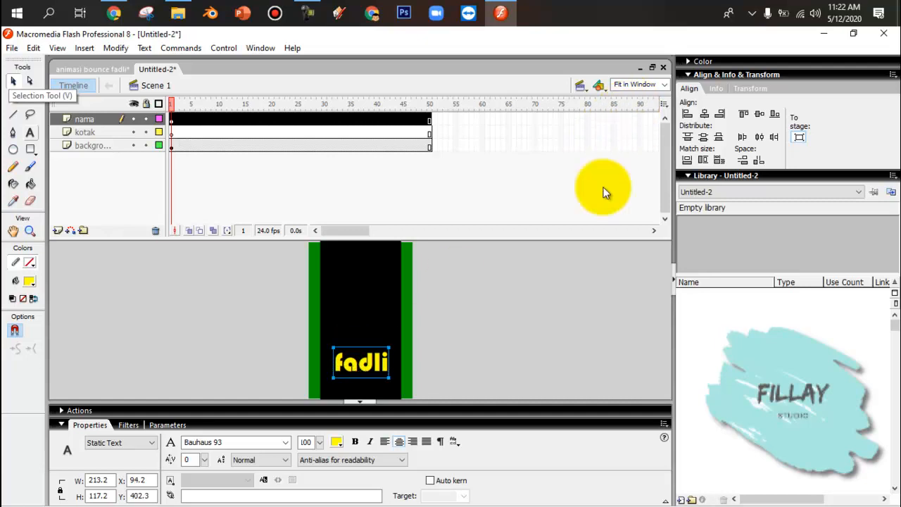
{"action": "left_click_drag", "start_coordinate": [454, 239], "coordinate": [455, 173]}
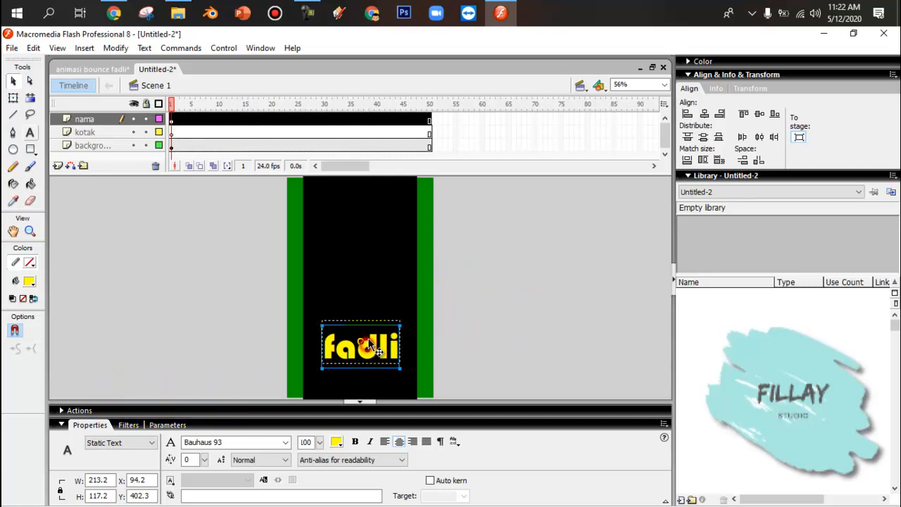
{"action": "left_click_drag", "start_coordinate": [368, 346], "coordinate": [373, 345]}
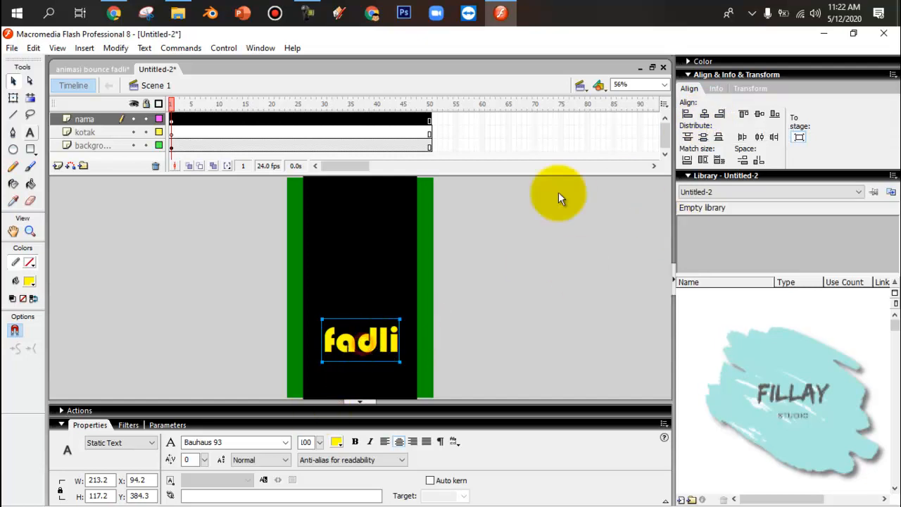
{"action": "left_click", "coordinate": [704, 114]}
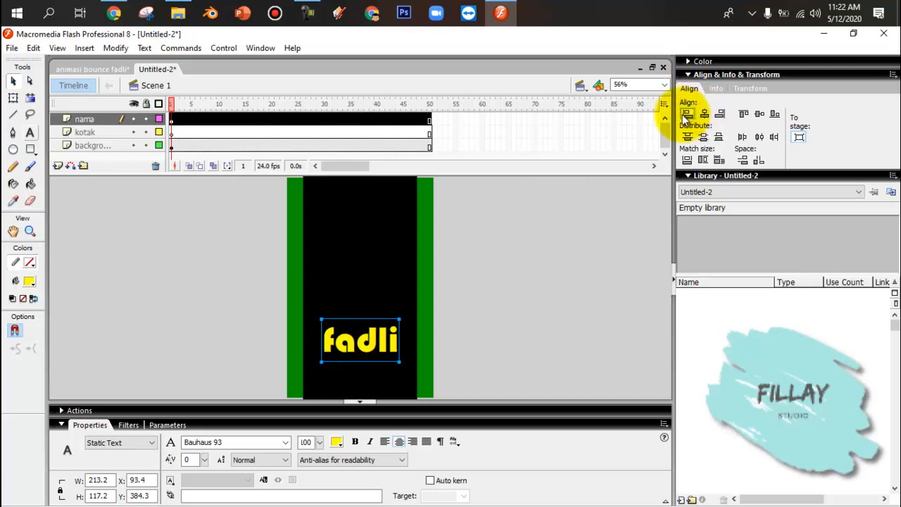
{"action": "left_click", "coordinate": [687, 114]}
{"action": "left_click", "coordinate": [704, 114]}
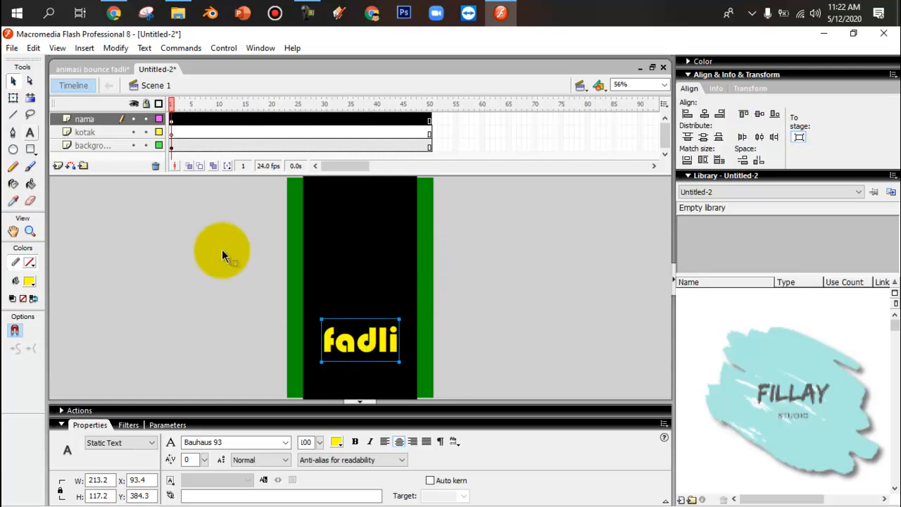
- Break the name text apart into single letters and distribute them to separate layers
{"action": "right_click", "coordinate": [362, 347]}
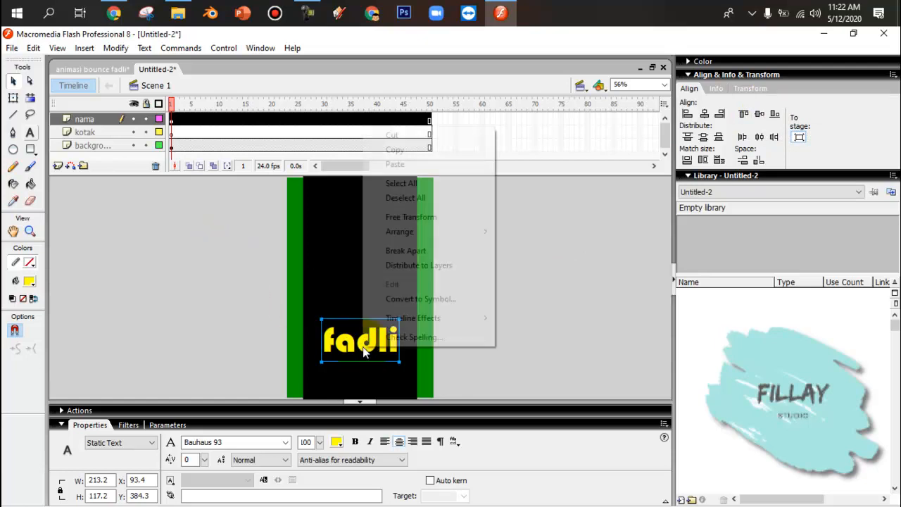
{"action": "left_click", "coordinate": [418, 251]}
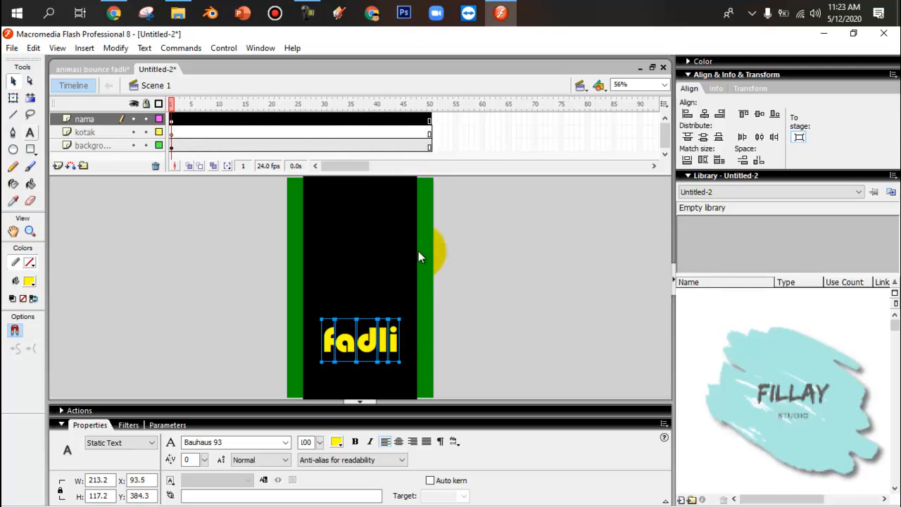
{"action": "right_click", "coordinate": [350, 348]}
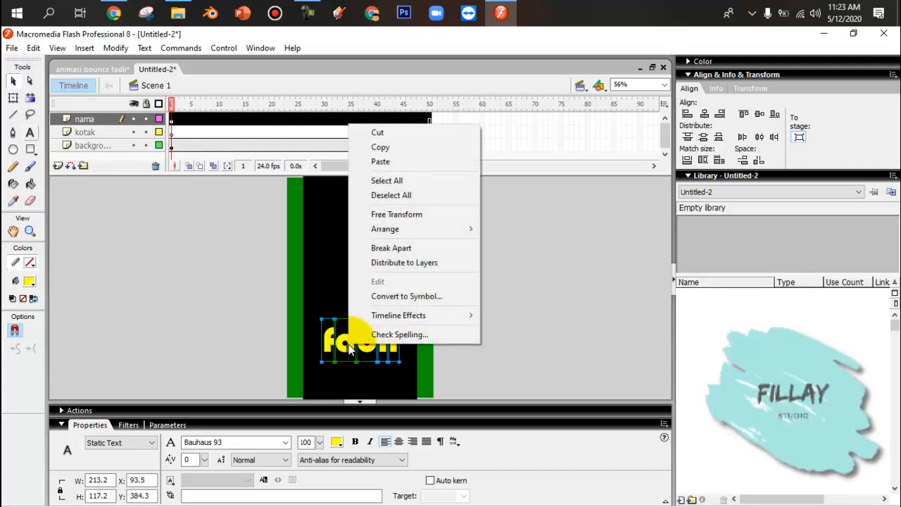
{"action": "left_click", "coordinate": [401, 265]}
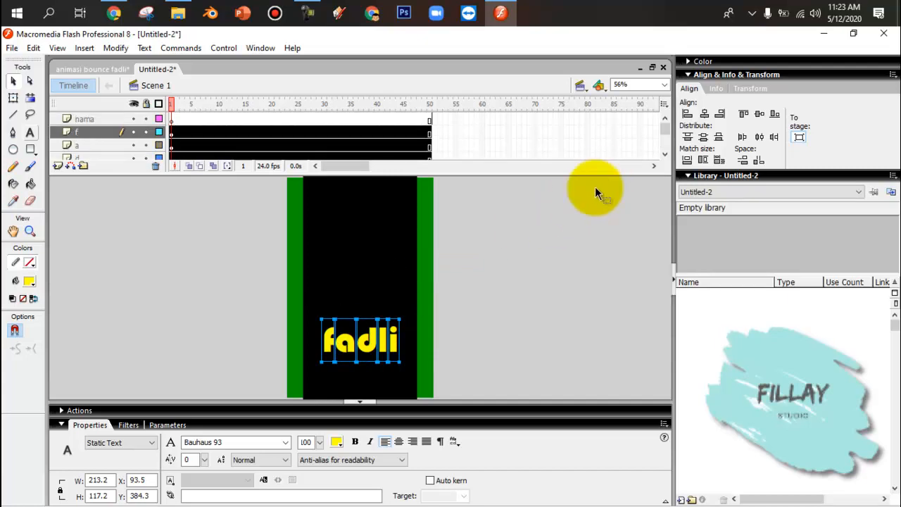
{"action": "left_click_drag", "start_coordinate": [564, 176], "coordinate": [554, 219]}
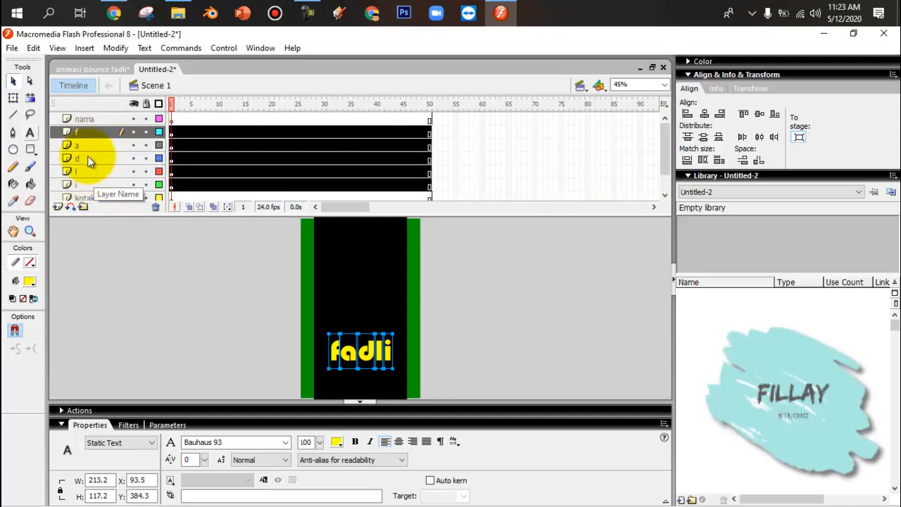
{"action": "left_click", "coordinate": [93, 118]}
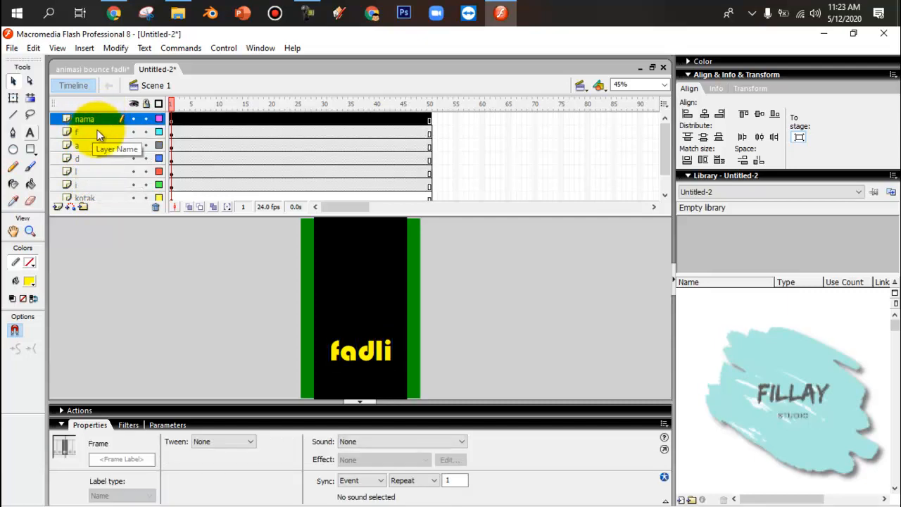
{"action": "left_click", "coordinate": [96, 131]}
{"action": "left_click", "coordinate": [93, 145]}
{"action": "left_click", "coordinate": [89, 158]}
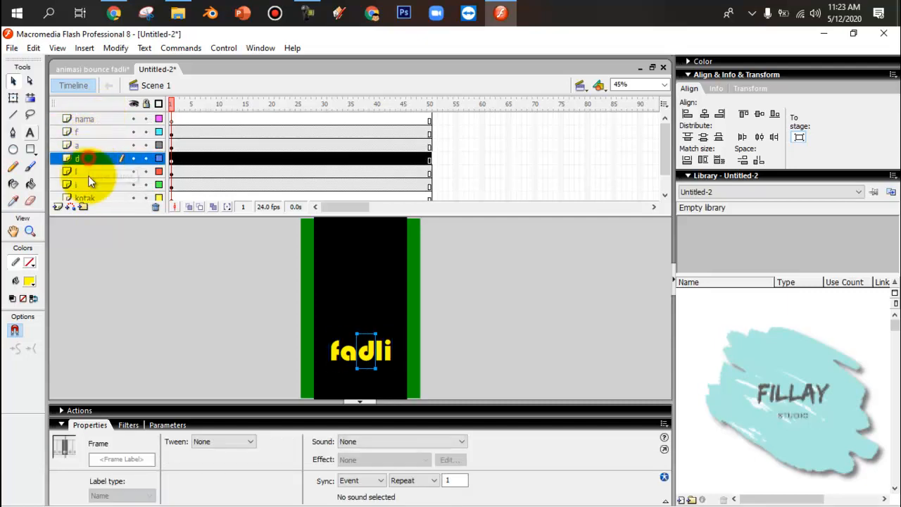
- Create a motion tween on the f layer
{"action": "left_click", "coordinate": [99, 133]}
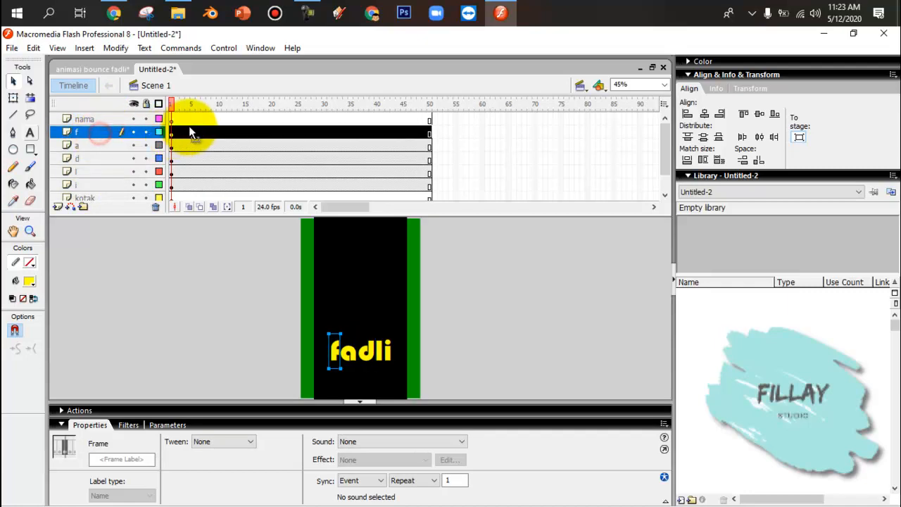
{"action": "left_click", "coordinate": [193, 132]}
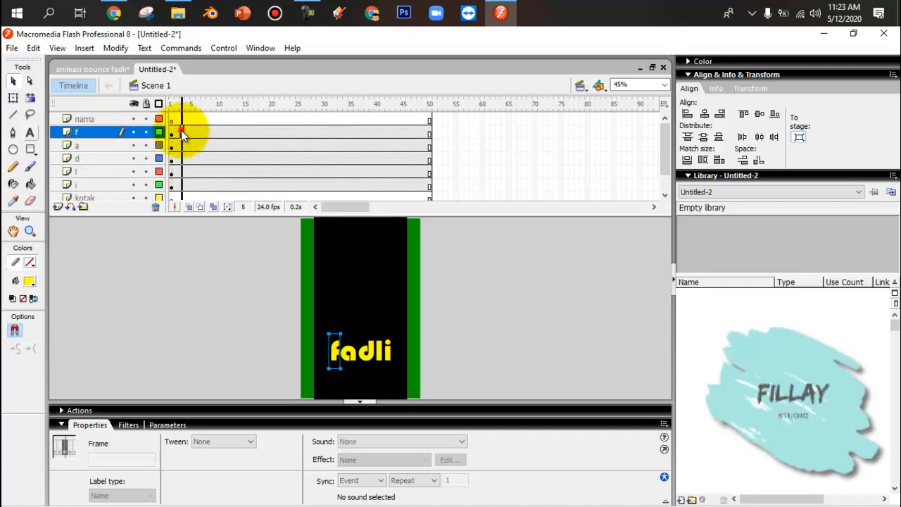
{"action": "left_click", "coordinate": [196, 132]}
{"action": "left_click", "coordinate": [177, 134]}
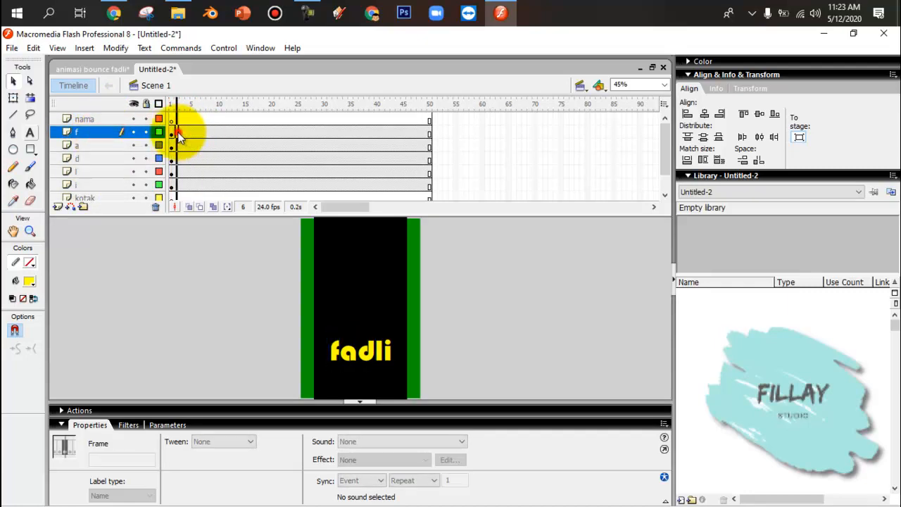
{"action": "right_click", "coordinate": [177, 132]}
{"action": "left_click", "coordinate": [191, 143]}
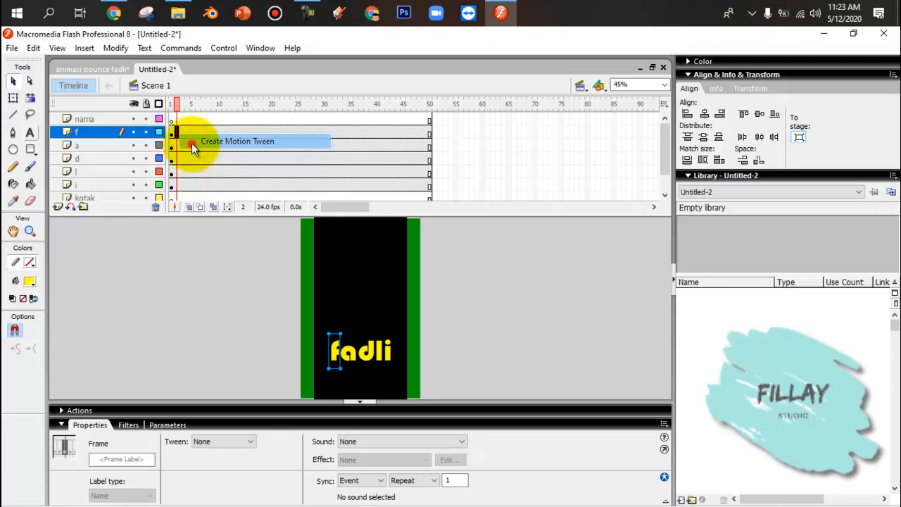
{"action": "left_click", "coordinate": [173, 134]}
{"action": "left_click", "coordinate": [172, 132]}
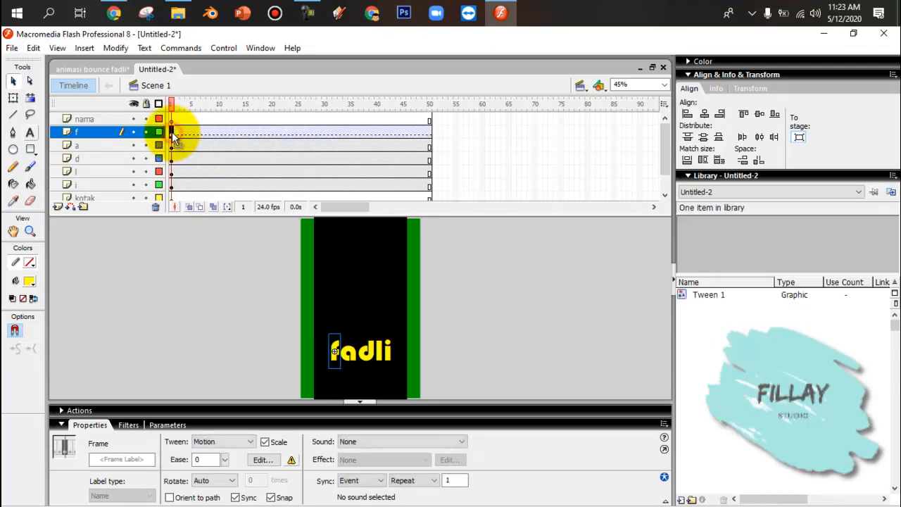
- Insert keyframes at frames 10 and 15 of the f layer
{"action": "left_click", "coordinate": [219, 132]}
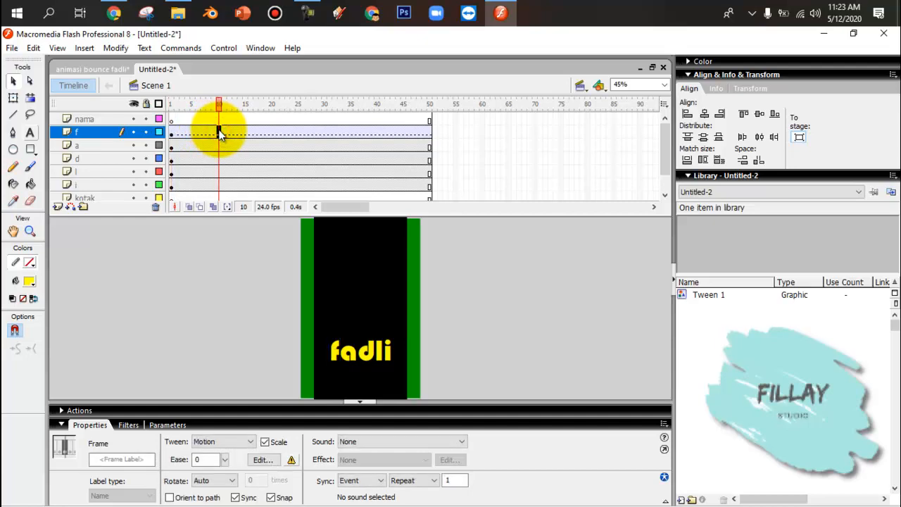
{"action": "right_click", "coordinate": [219, 134]}
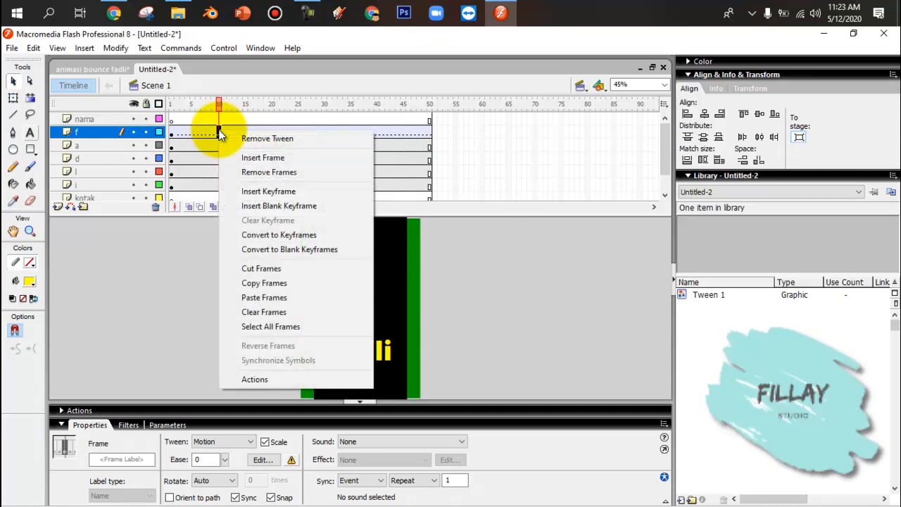
{"action": "left_click", "coordinate": [241, 192]}
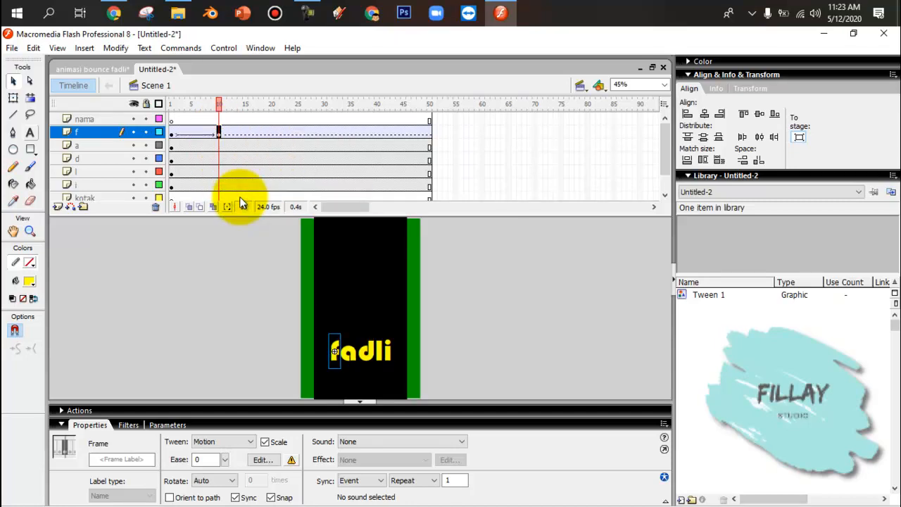
{"action": "left_click", "coordinate": [244, 131]}
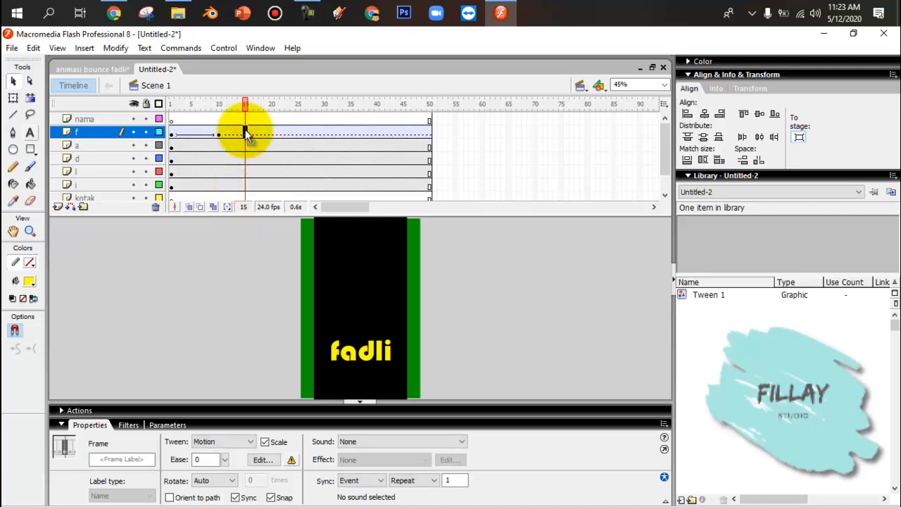
{"action": "right_click", "coordinate": [246, 133]}
{"action": "left_click", "coordinate": [277, 189]}
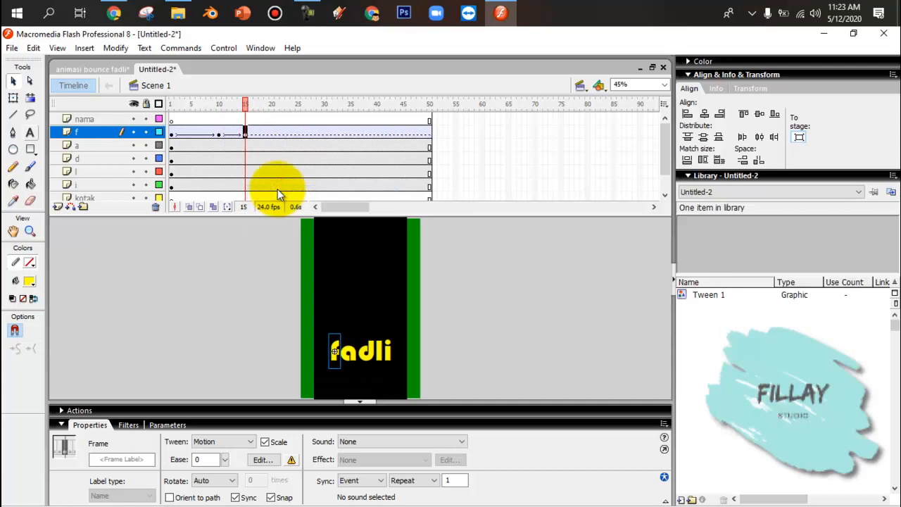
- On frame 1 of the f layer, align the letter f to the horizontal centre and top edge of the stage
{"action": "left_click", "coordinate": [173, 134]}
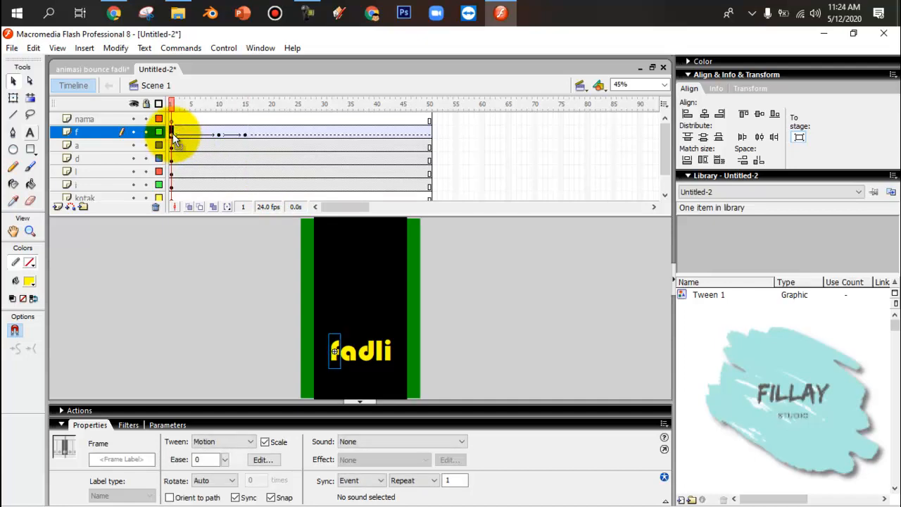
{"action": "left_click", "coordinate": [704, 117]}
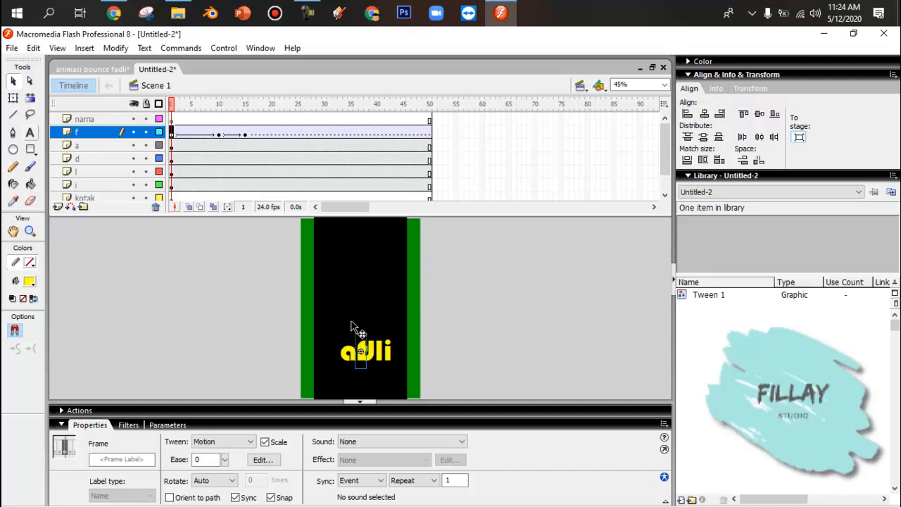
{"action": "left_click", "coordinate": [744, 115]}
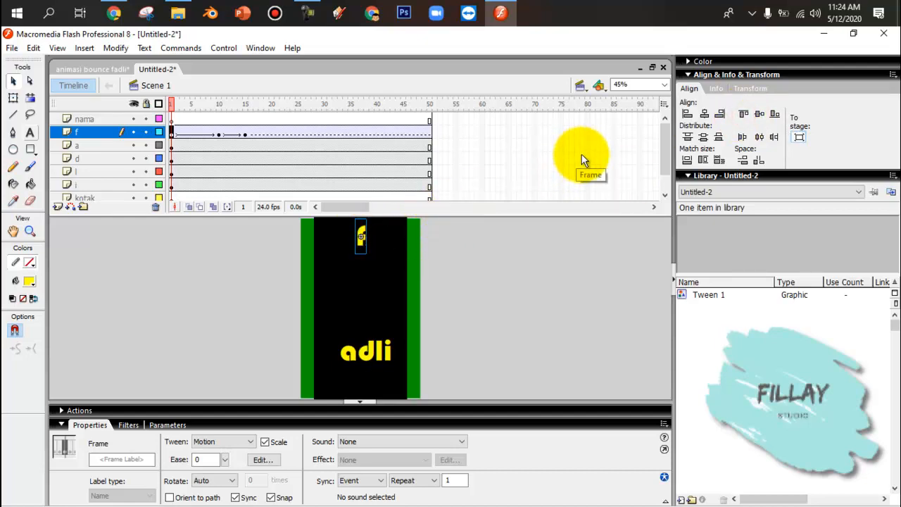
- Mirror the letter f on frame 1 by setting its vertical skew to 180°
{"action": "left_click", "coordinate": [750, 90]}
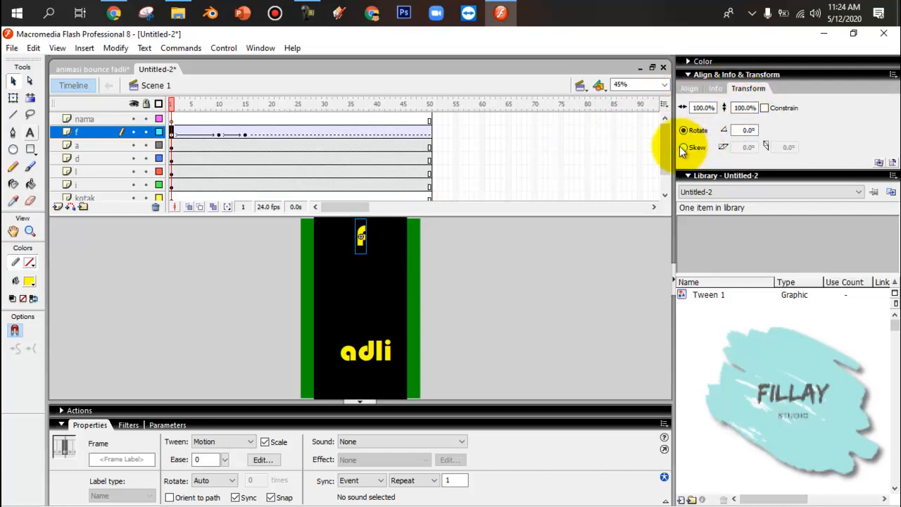
{"action": "left_click", "coordinate": [683, 148]}
{"action": "double_click", "coordinate": [788, 147]}
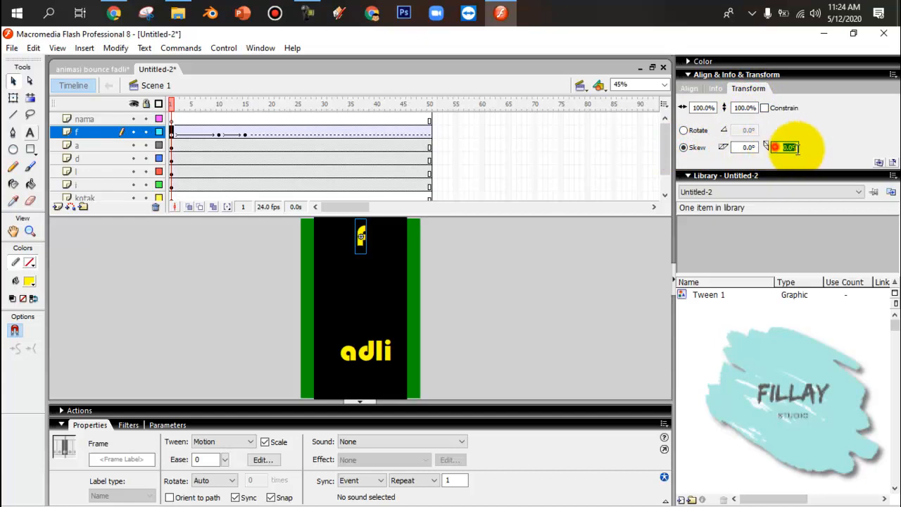
{"action": "type", "text": "180"}
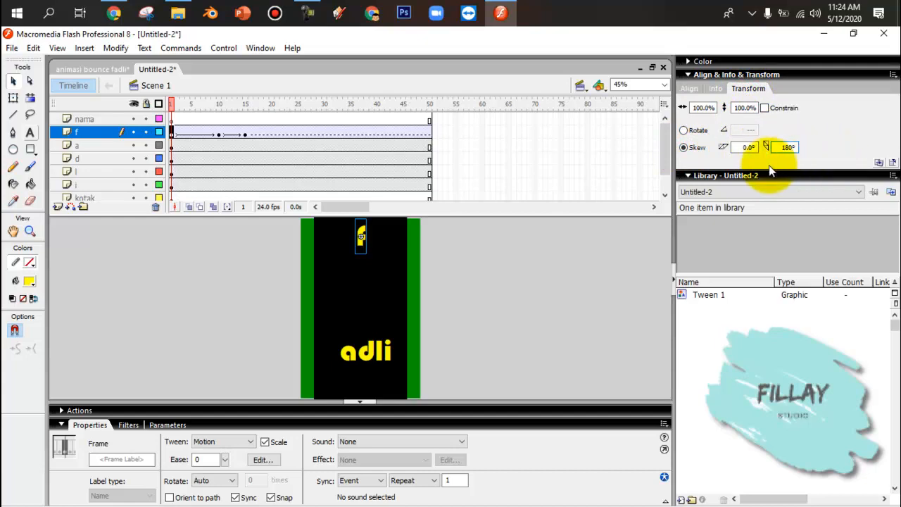
{"action": "double_click", "coordinate": [748, 147]}
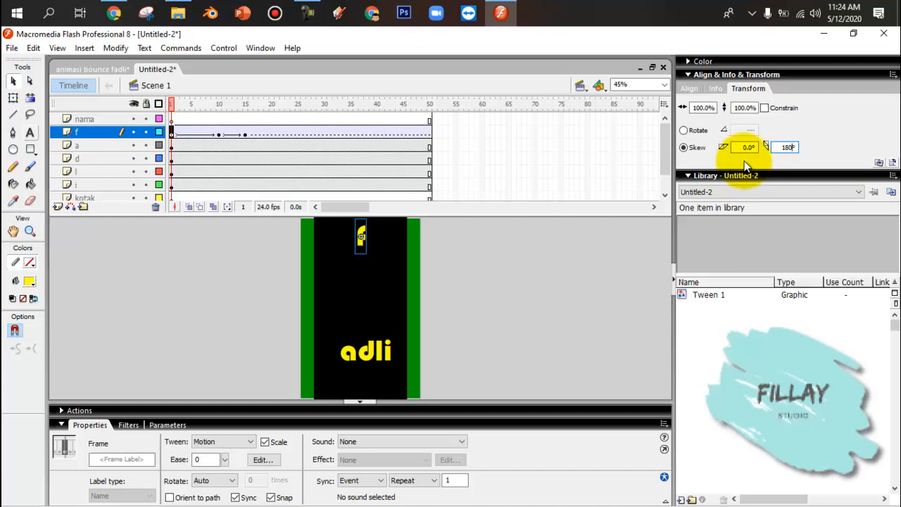
{"action": "left_click", "coordinate": [696, 141]}
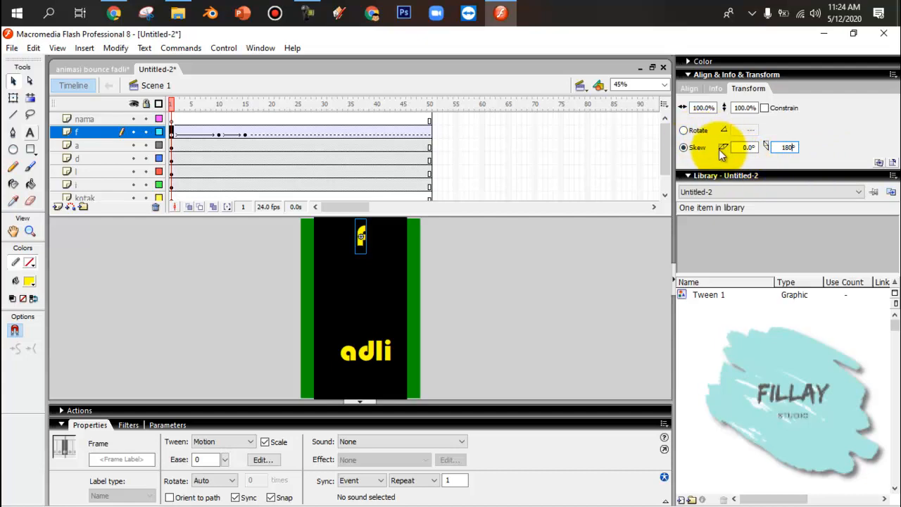
{"action": "left_click", "coordinate": [775, 147]}
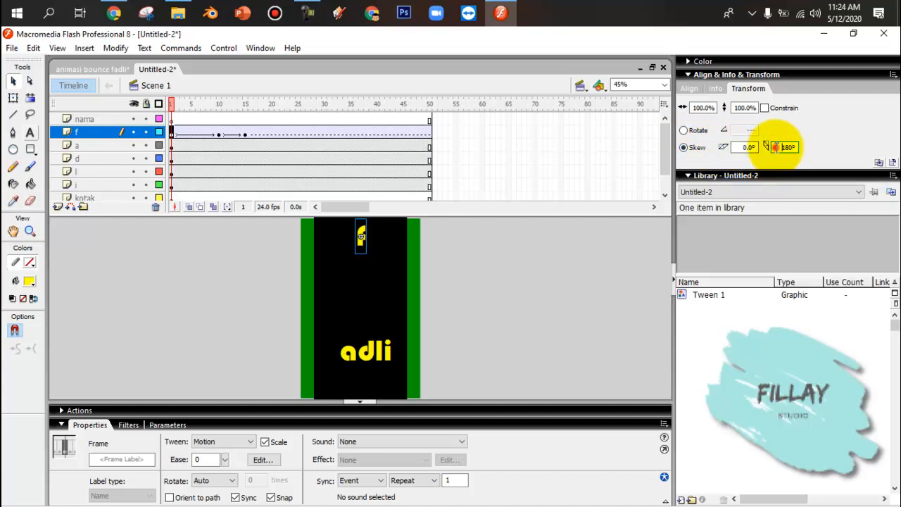
{"action": "key", "text": "Return"}
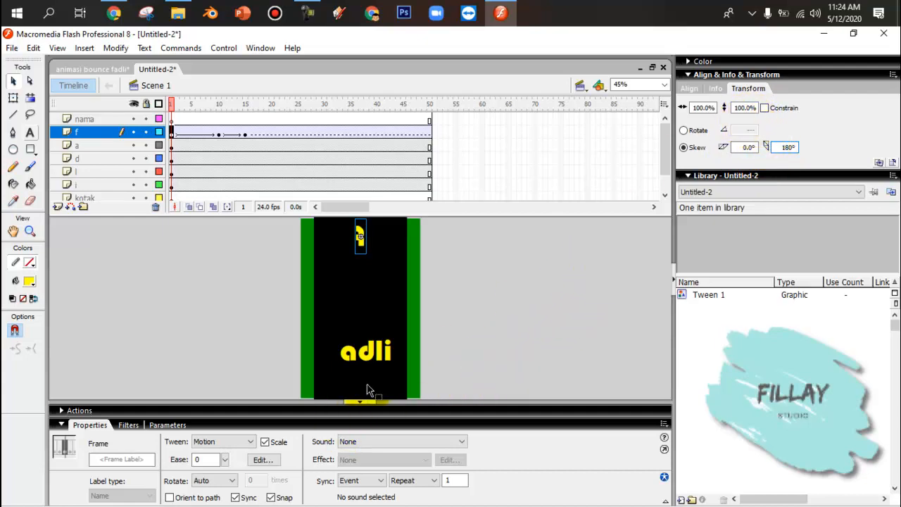
- Set the ease of the motion tween starting at frame 1 of the f layer to -100
{"action": "left_click", "coordinate": [767, 110]}
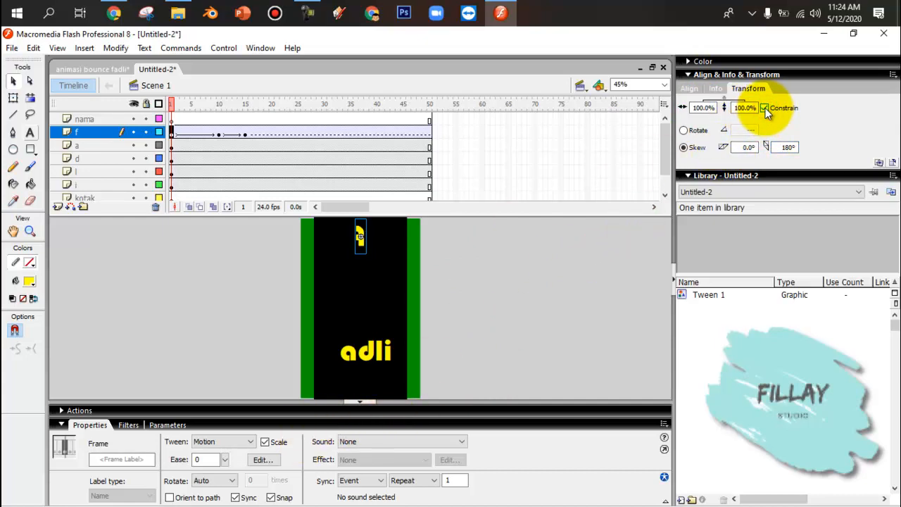
{"action": "left_click", "coordinate": [766, 108]}
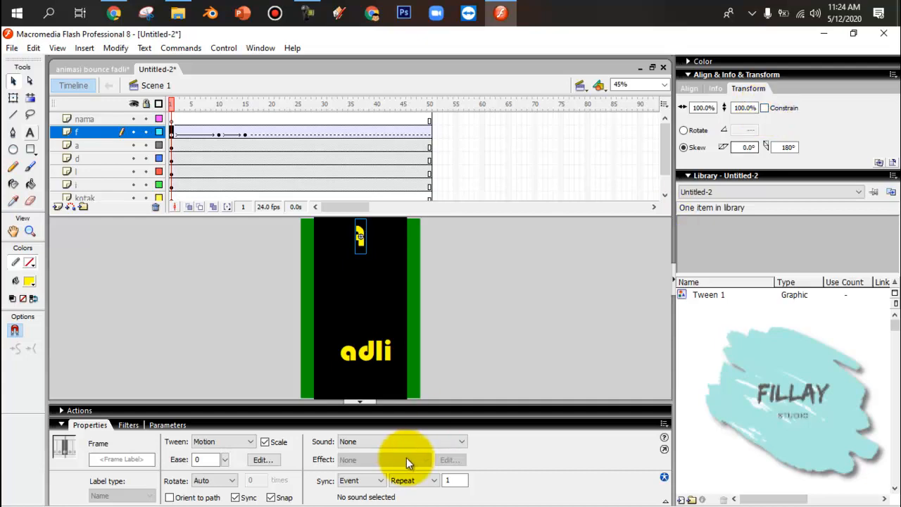
{"action": "left_click", "coordinate": [171, 133]}
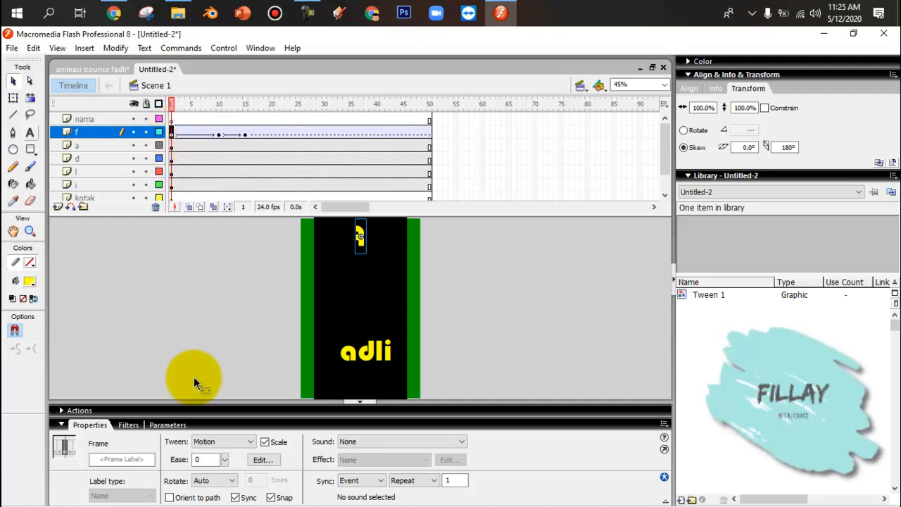
{"action": "left_click", "coordinate": [209, 459]}
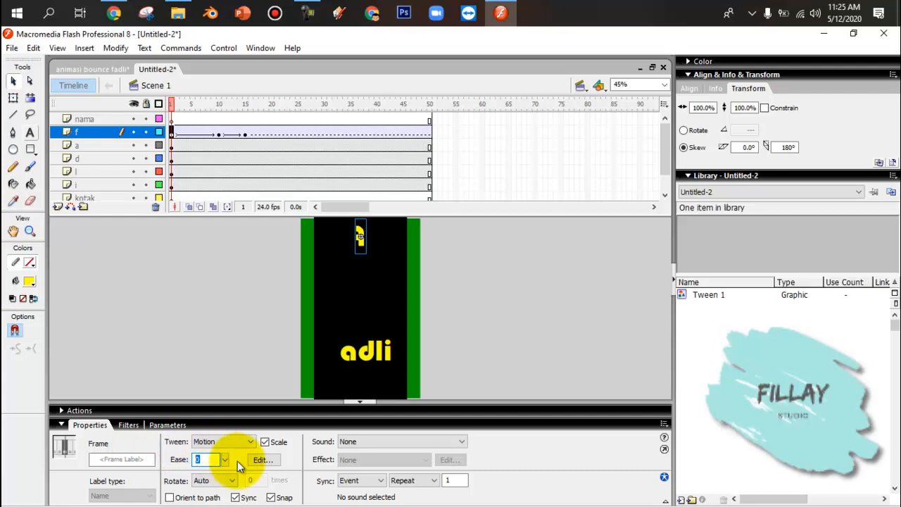
{"action": "type", "text": "-100"}
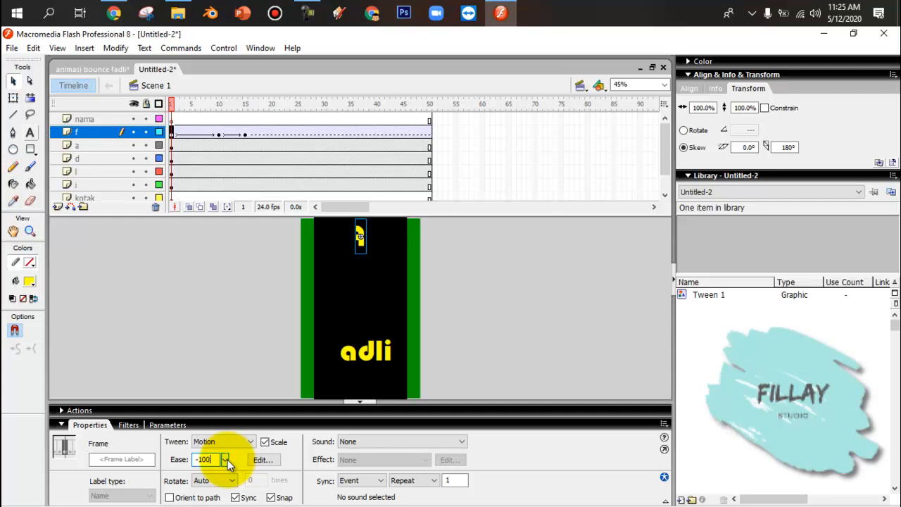
{"action": "key", "text": "Return"}
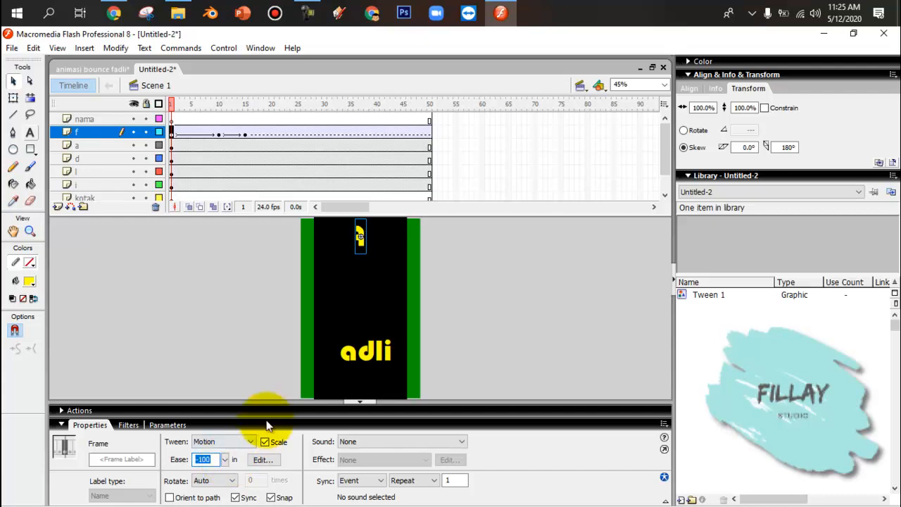
- Apply an Alpha colour effect of 10% to the letter f on frame 1
{"action": "left_click", "coordinate": [360, 245]}
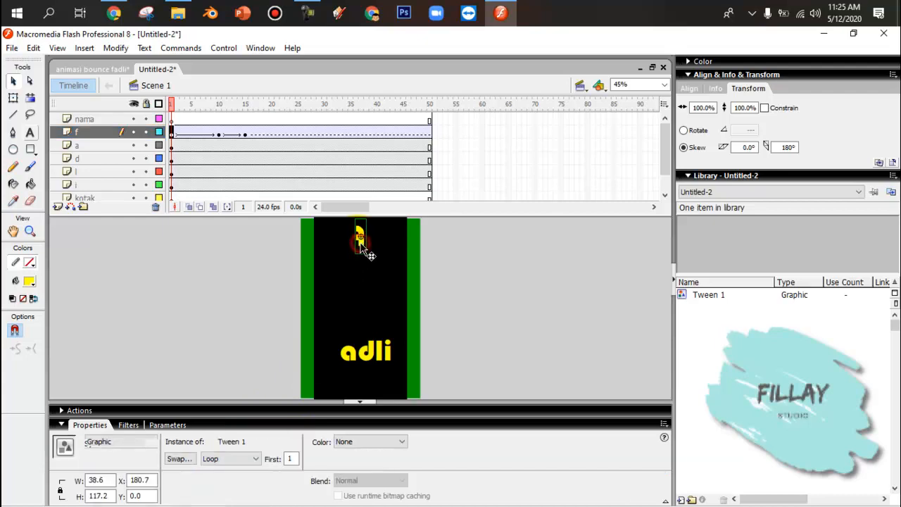
{"action": "left_click", "coordinate": [358, 441]}
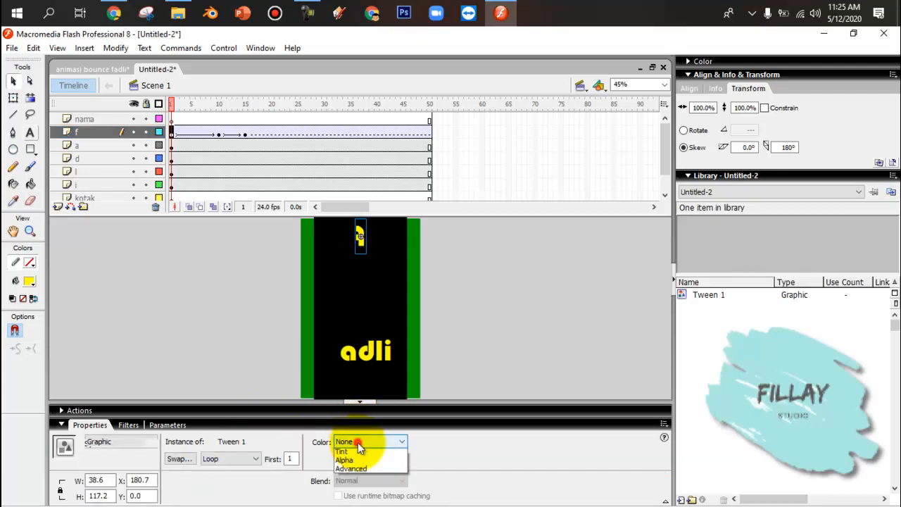
{"action": "left_click", "coordinate": [347, 479]}
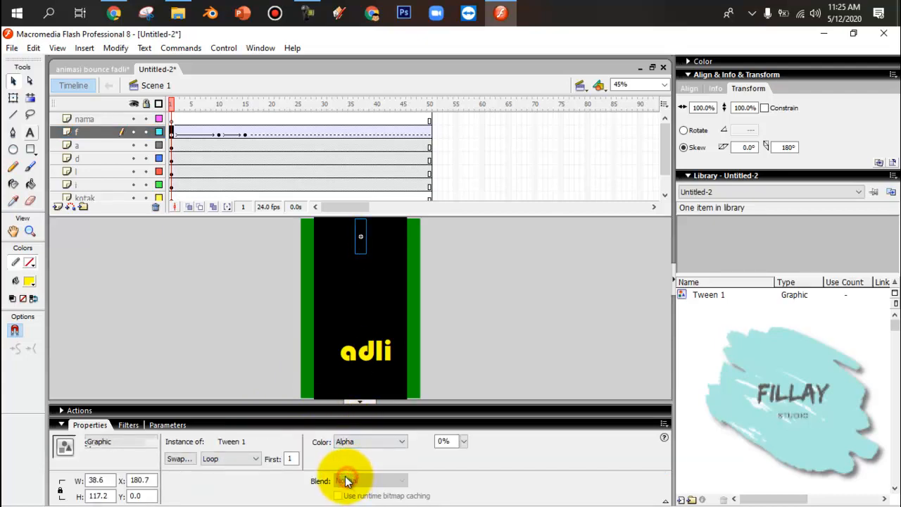
{"action": "left_click_drag", "start_coordinate": [455, 442], "coordinate": [413, 440]}
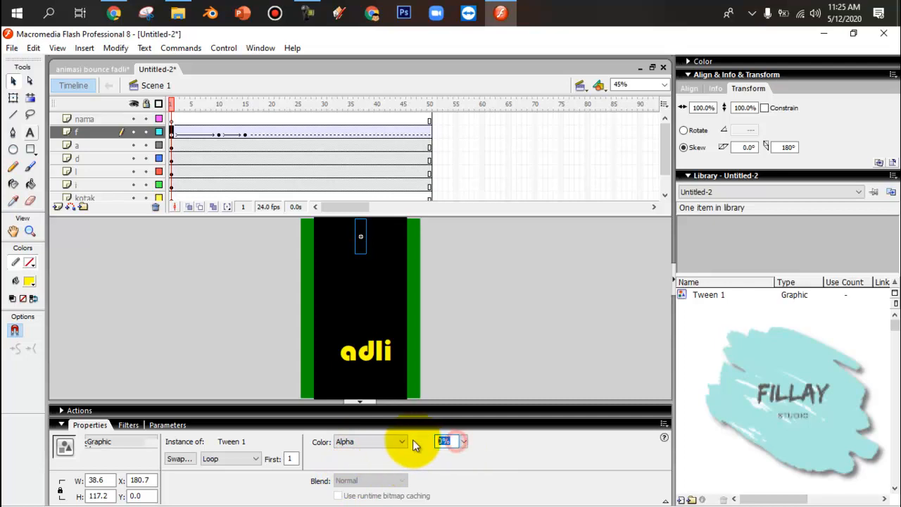
{"action": "type", "text": "10"}
{"action": "key", "text": "Return"}
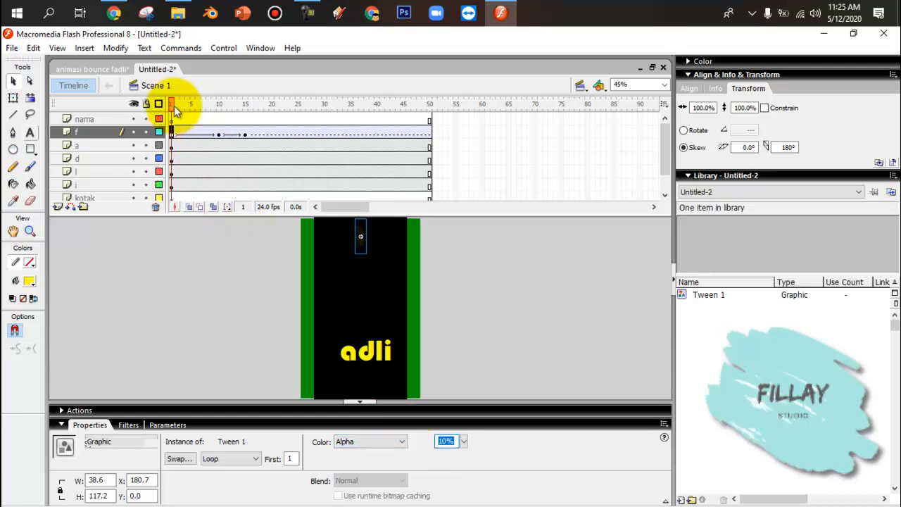
- On frame 10 of the f layer, align the letter f to the horizontal centre and bottom edge of the stage
{"action": "left_click", "coordinate": [219, 134]}
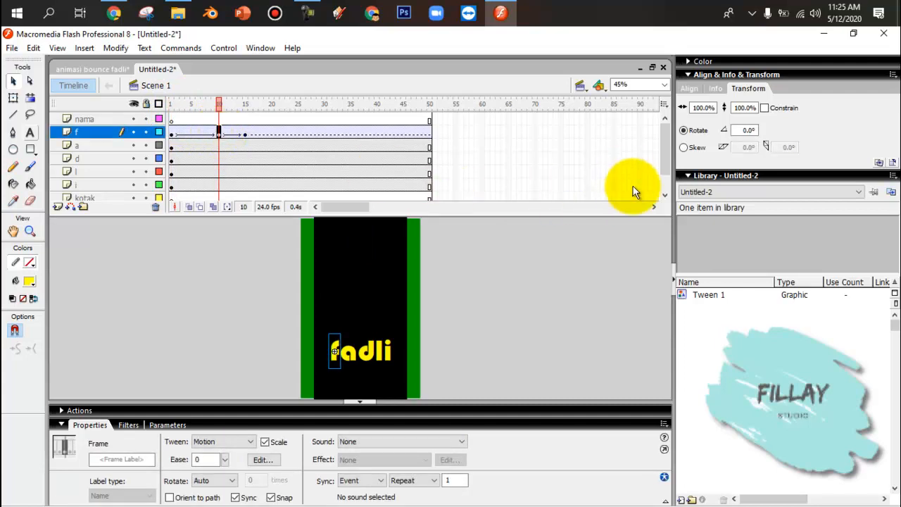
{"action": "left_click", "coordinate": [690, 88]}
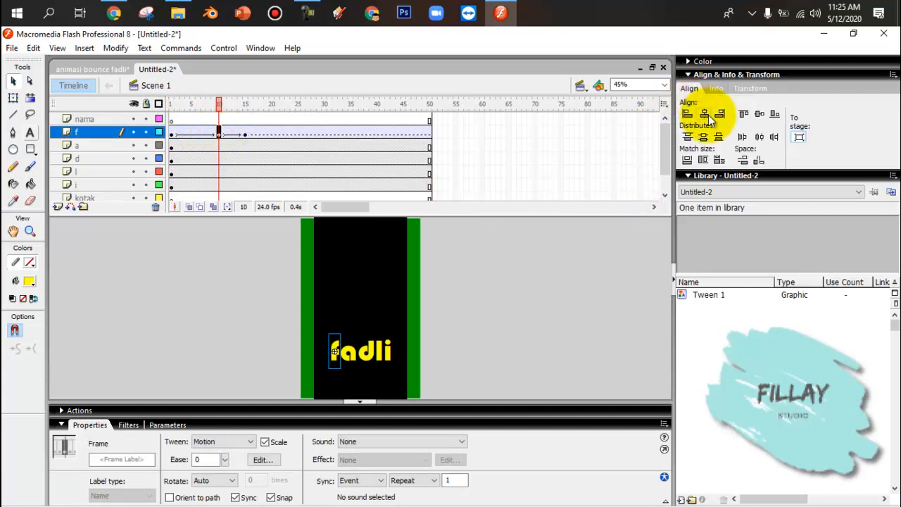
{"action": "left_click", "coordinate": [707, 115]}
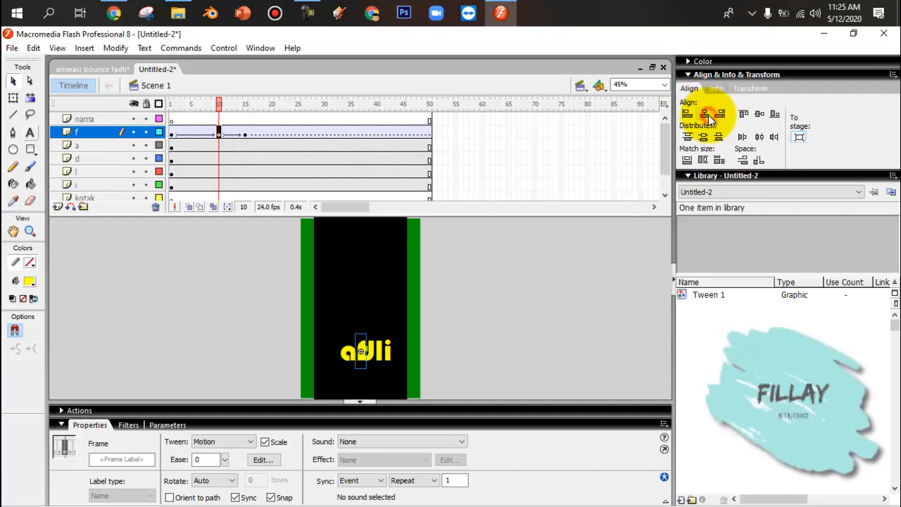
{"action": "left_click", "coordinate": [778, 121]}
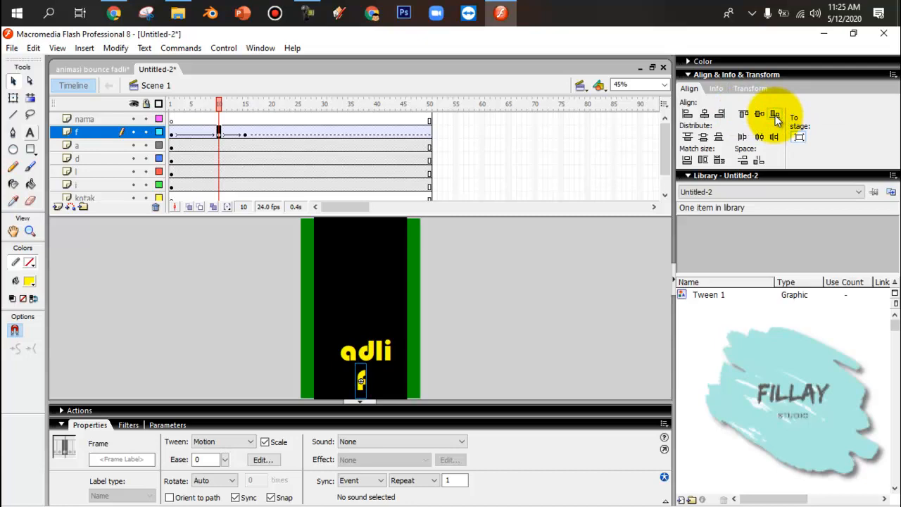
- Squash the letter f on frame 10 by scaling its height to 50% without constraining the width
{"action": "left_click", "coordinate": [750, 88]}
{"action": "left_click", "coordinate": [736, 108]}
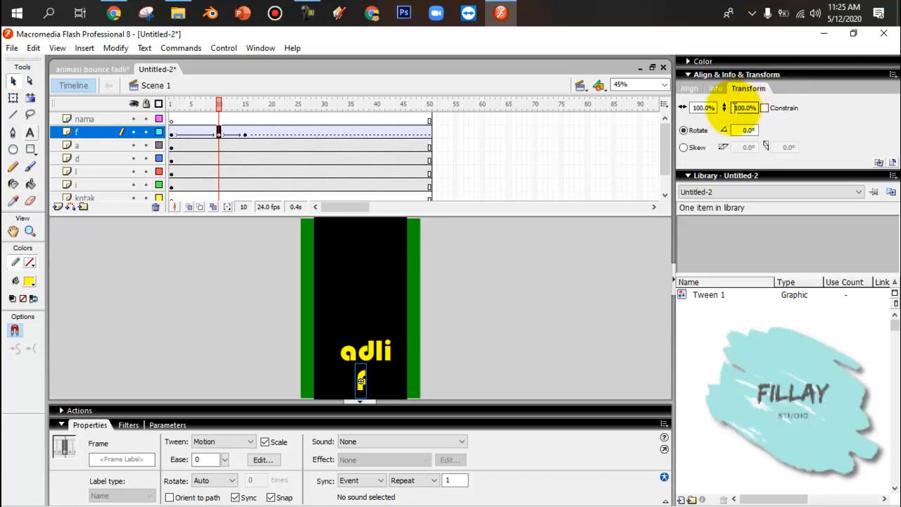
{"action": "left_click_drag", "start_coordinate": [736, 107], "coordinate": [783, 113]}
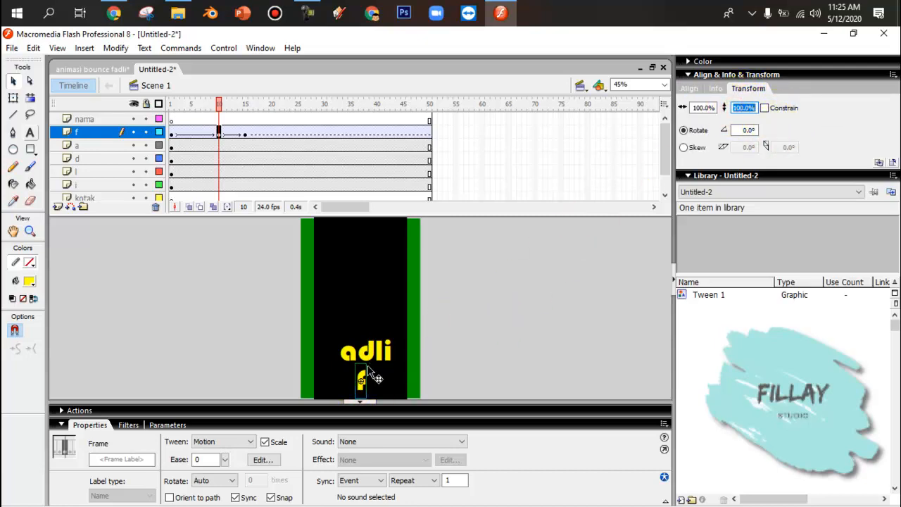
{"action": "type", "text": "50"}
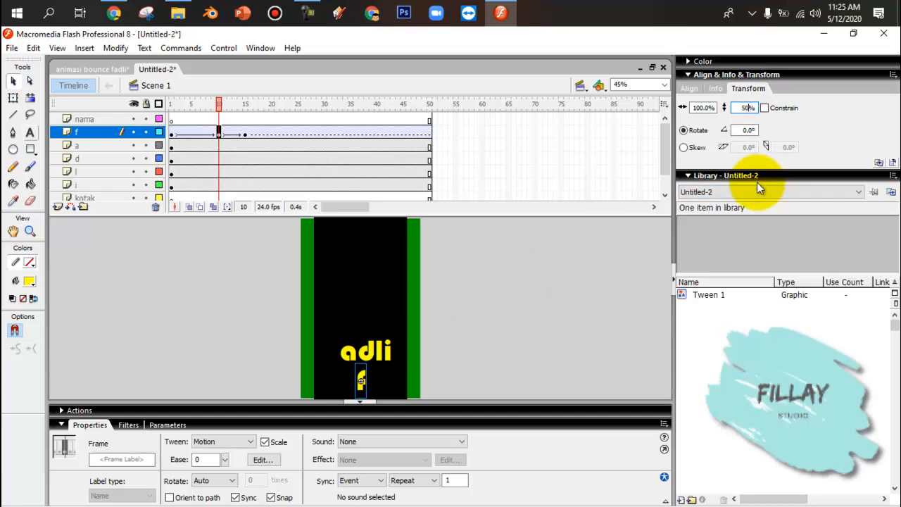
{"action": "key", "text": "Return"}
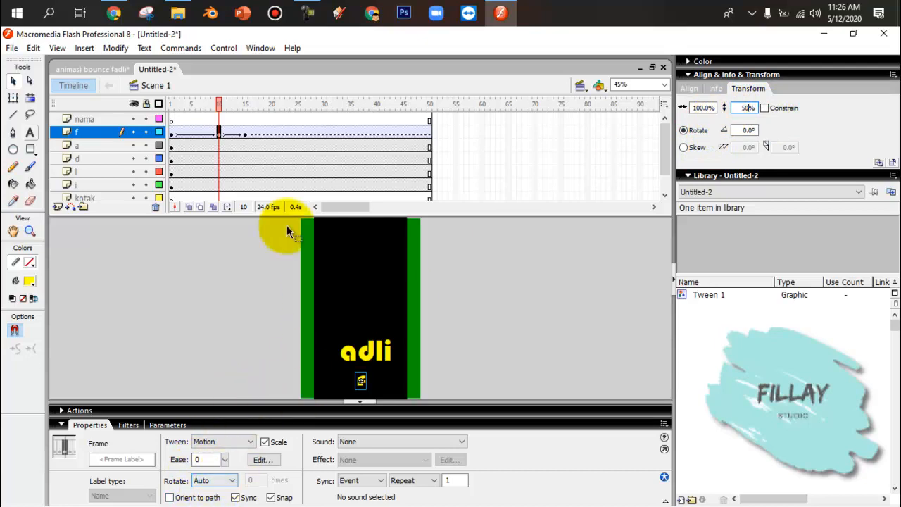
- Set the tween starting at frame 10 of the f layer to ease 100 and rotate clockwise once
{"action": "left_click", "coordinate": [220, 133]}
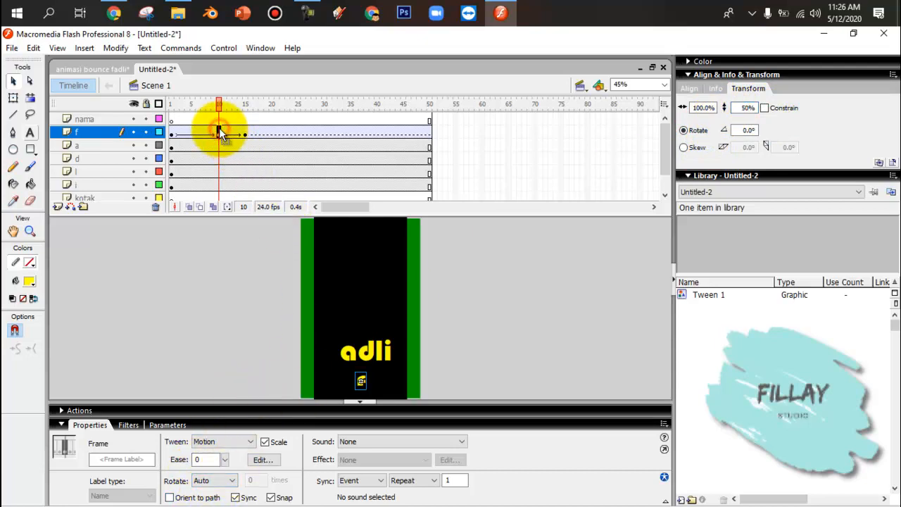
{"action": "left_click", "coordinate": [211, 461]}
{"action": "left_click_drag", "start_coordinate": [209, 461], "coordinate": [171, 459]}
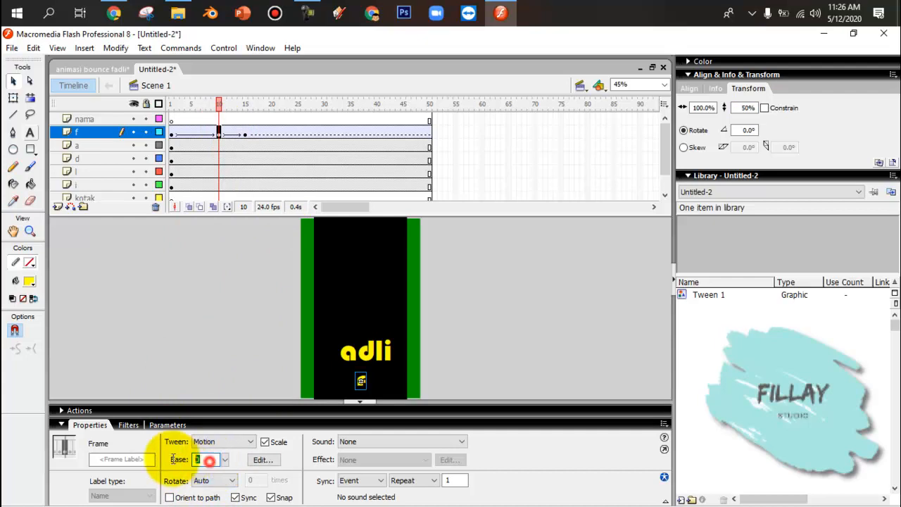
{"action": "type", "text": "1"}
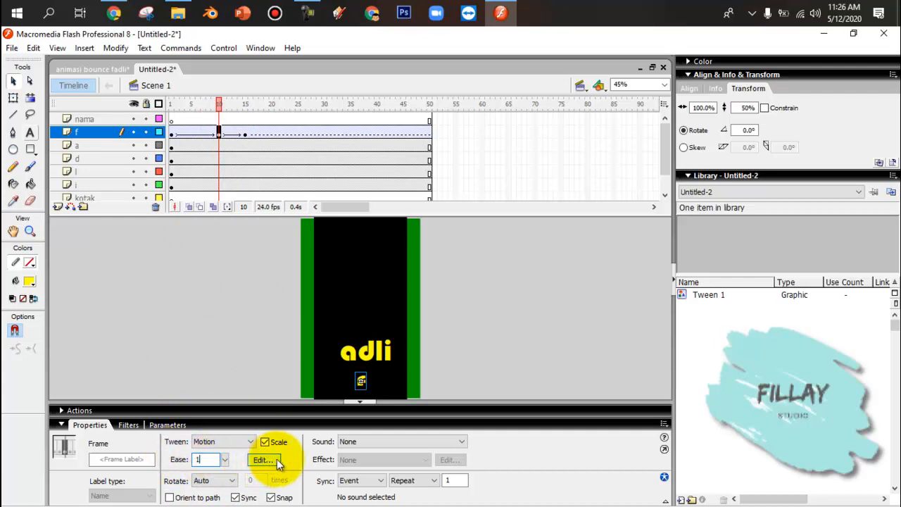
{"action": "type", "text": "00"}
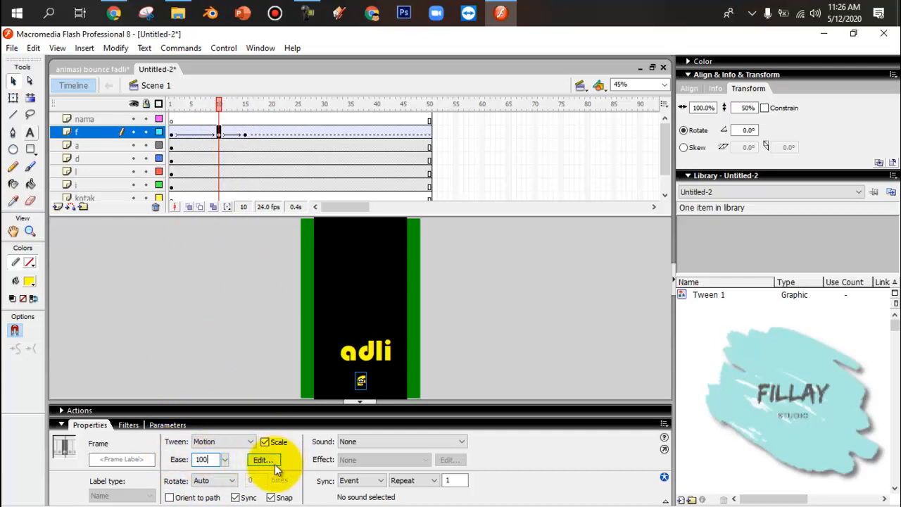
{"action": "left_click", "coordinate": [231, 482]}
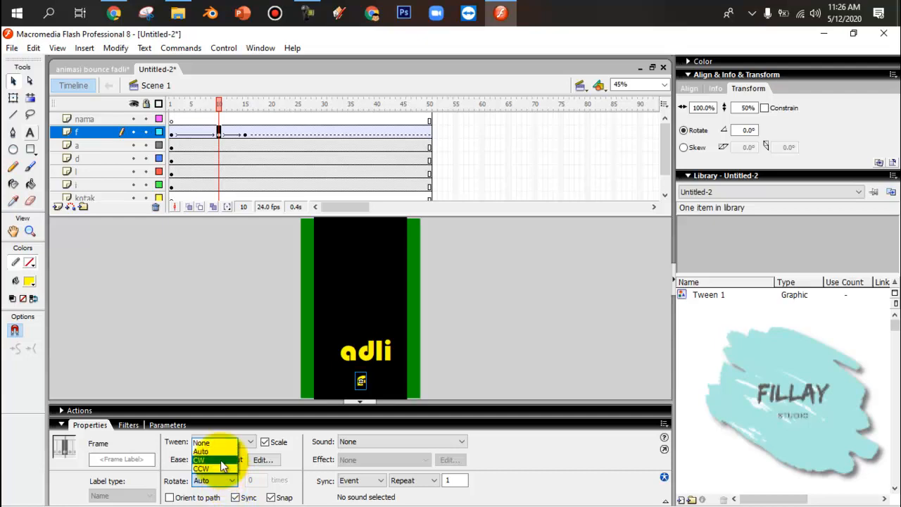
{"action": "left_click", "coordinate": [222, 462]}
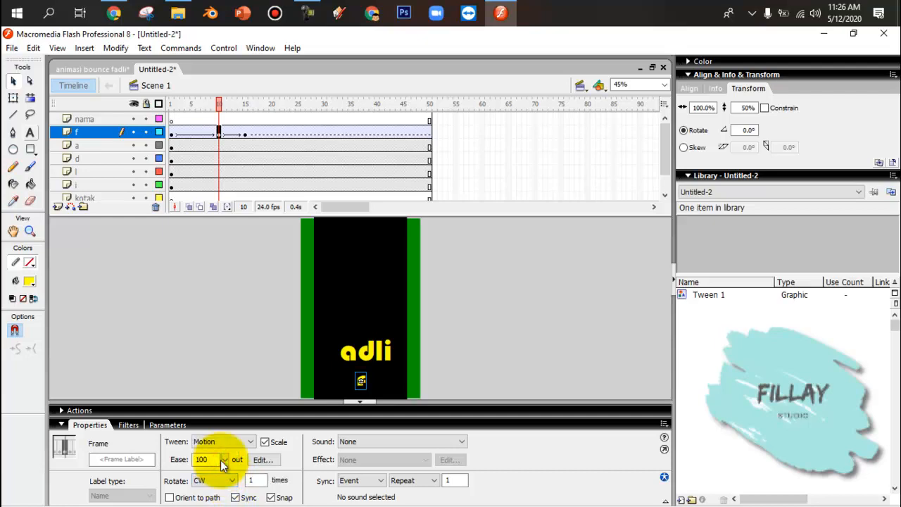
- Apply a red Tint colour effect (RGB 255, 0, 0) at 100% to the letter f on frame 10
{"action": "left_click", "coordinate": [362, 382]}
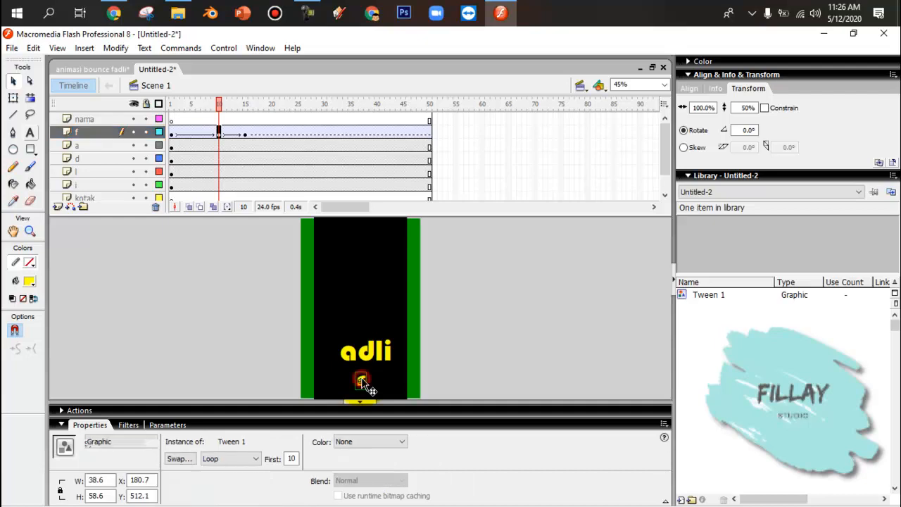
{"action": "left_click", "coordinate": [354, 441]}
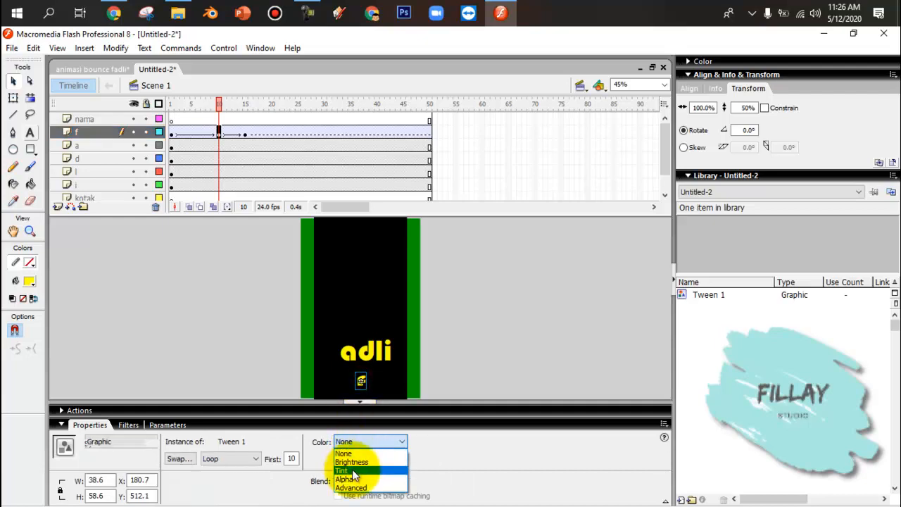
{"action": "left_click", "coordinate": [353, 472]}
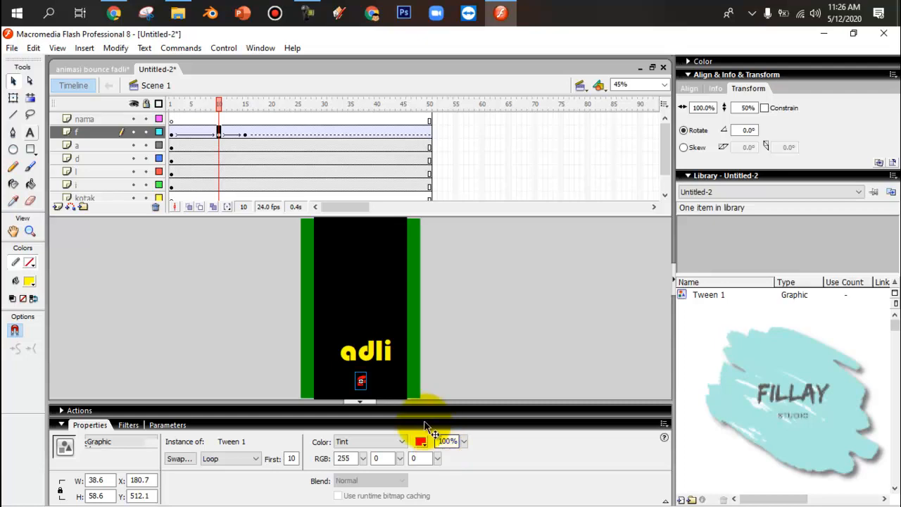
- Scrub the timeline from frame 1 to frame 15 to check the letter f's bounce
{"action": "left_click", "coordinate": [213, 105]}
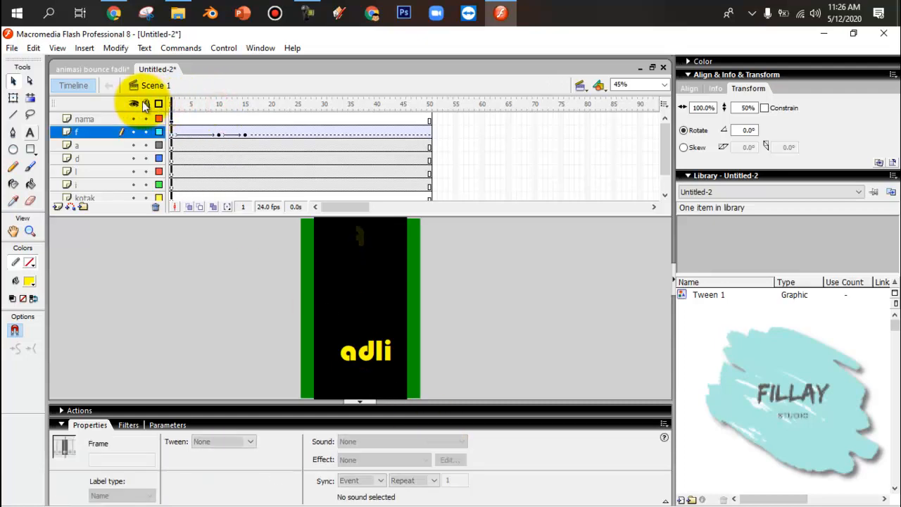
{"action": "left_click", "coordinate": [203, 107]}
{"action": "left_click_drag", "start_coordinate": [203, 116], "coordinate": [247, 143]}
{"action": "key", "text": "F6"}
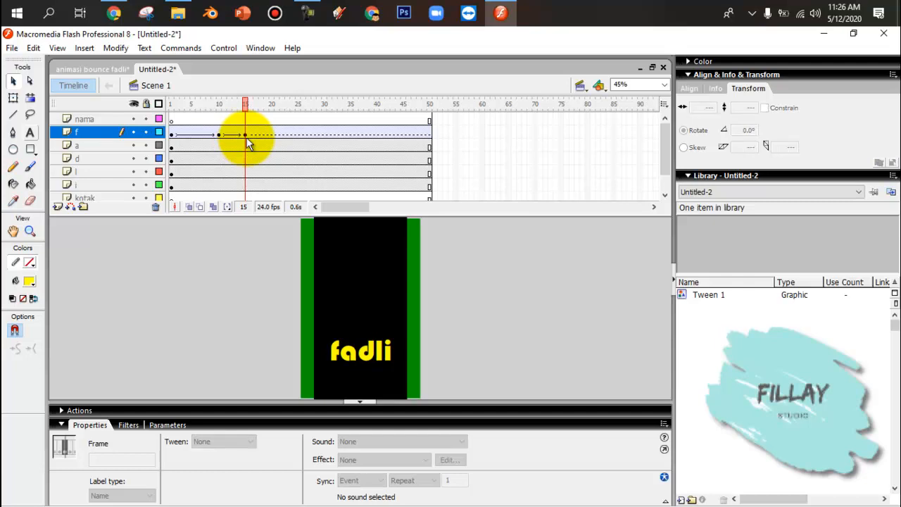
- Move the first keyframe of the a layer to frame 6
{"action": "left_click", "coordinate": [171, 145]}
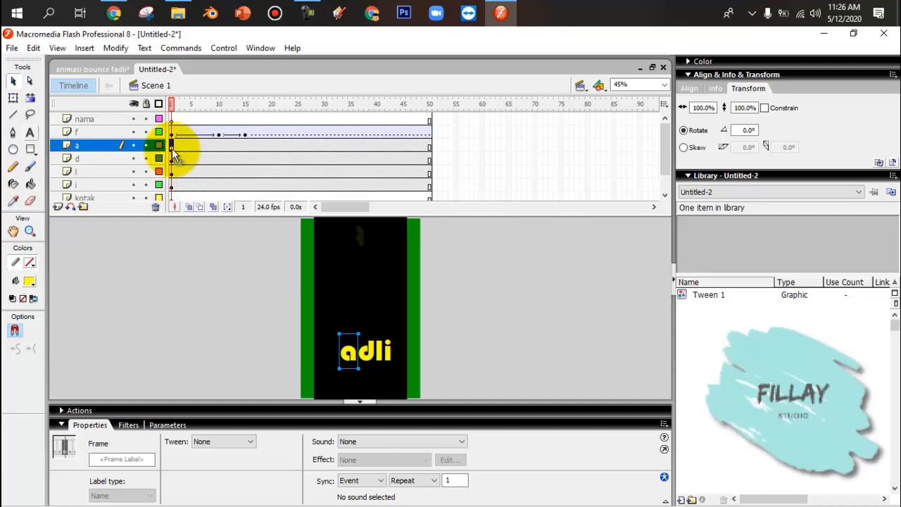
{"action": "left_click", "coordinate": [173, 152]}
{"action": "left_click_drag", "start_coordinate": [174, 153], "coordinate": [197, 146]}
{"action": "left_click", "coordinate": [197, 104]}
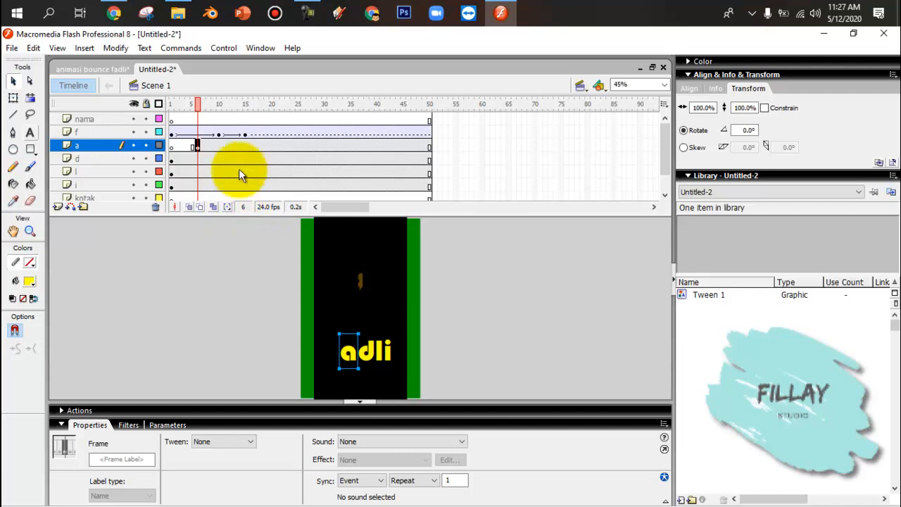
- Create a motion tween on the a layer's frame span that starts at frame 6
{"action": "left_click", "coordinate": [235, 146]}
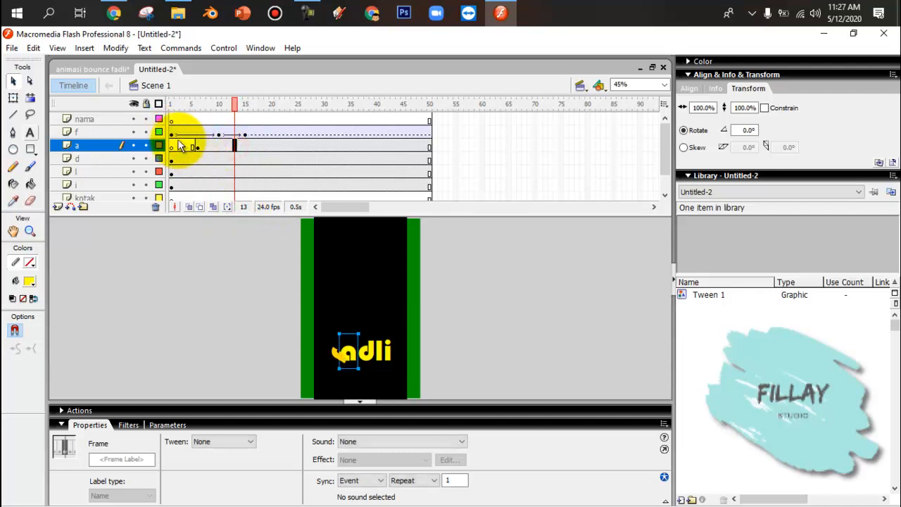
{"action": "right_click", "coordinate": [235, 146]}
{"action": "left_click", "coordinate": [238, 151]}
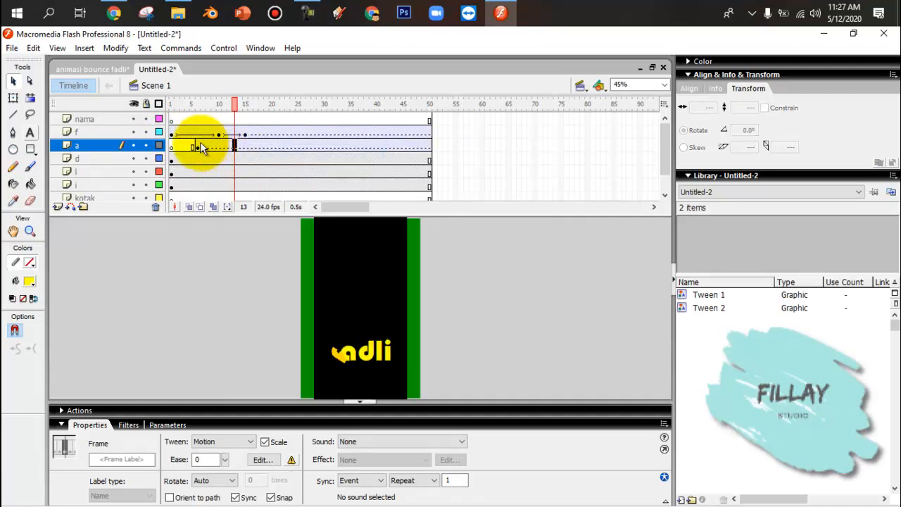
- Insert keyframes on the a layer at frames 15 and 20
{"action": "left_click", "coordinate": [245, 146]}
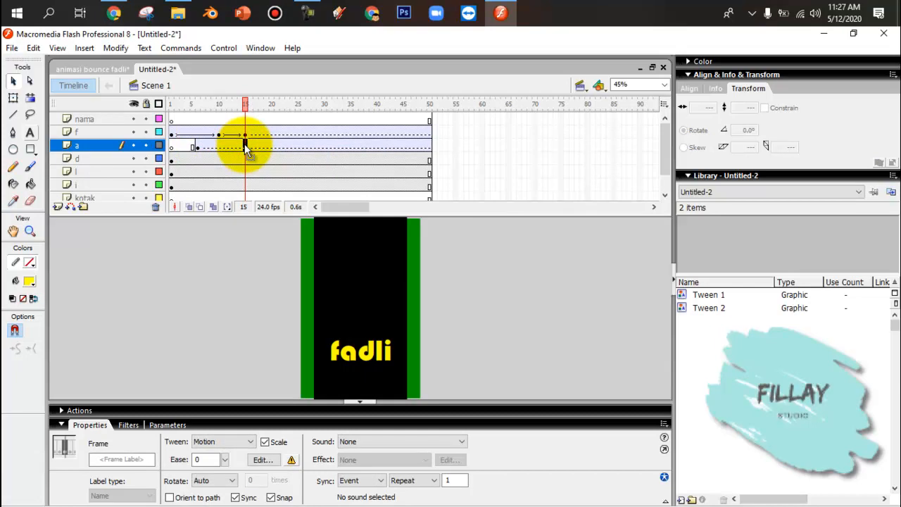
{"action": "right_click", "coordinate": [245, 148]}
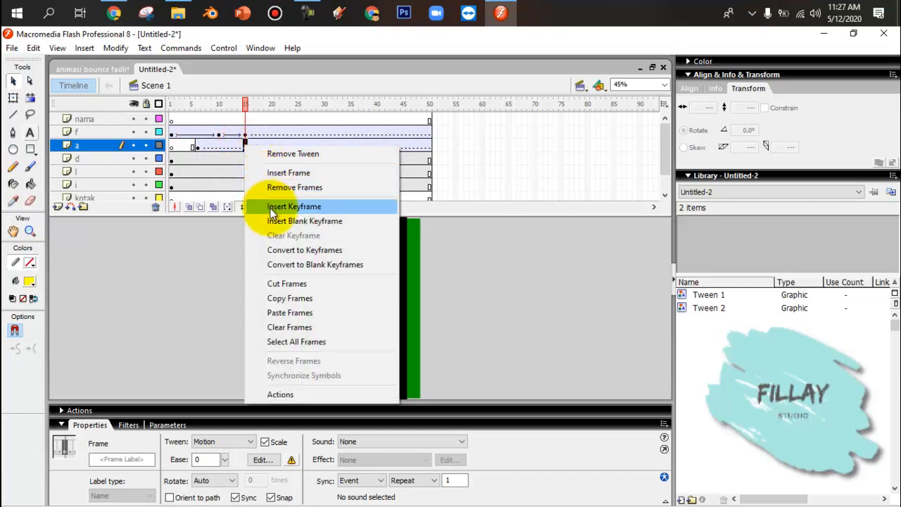
{"action": "left_click", "coordinate": [269, 208]}
{"action": "left_click", "coordinate": [272, 145]}
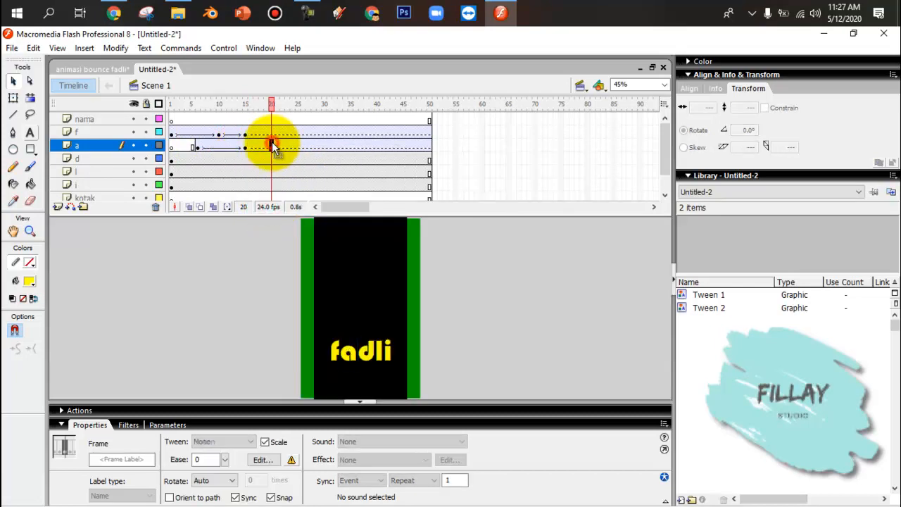
{"action": "right_click", "coordinate": [271, 145]}
{"action": "left_click", "coordinate": [295, 205]}
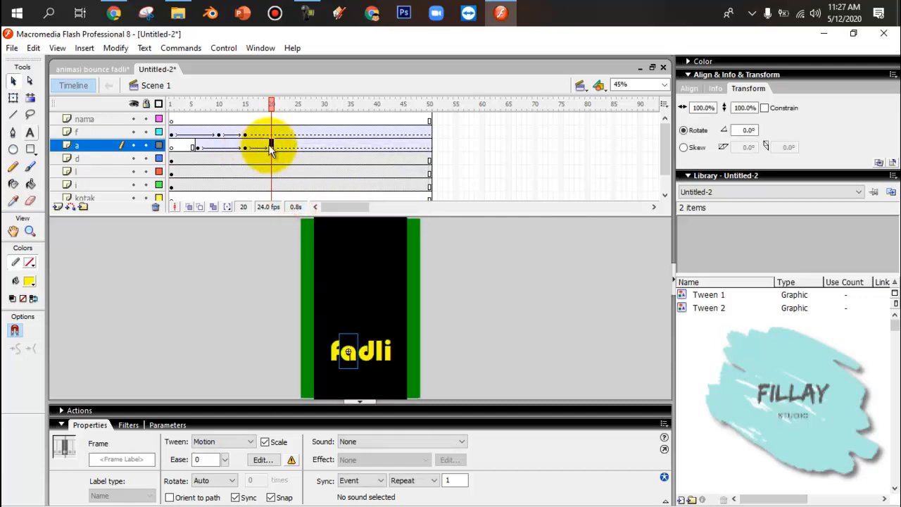
- Align the letter a on frame 6 to the horizontal centre and top edge of the stage
{"action": "left_click", "coordinate": [197, 147]}
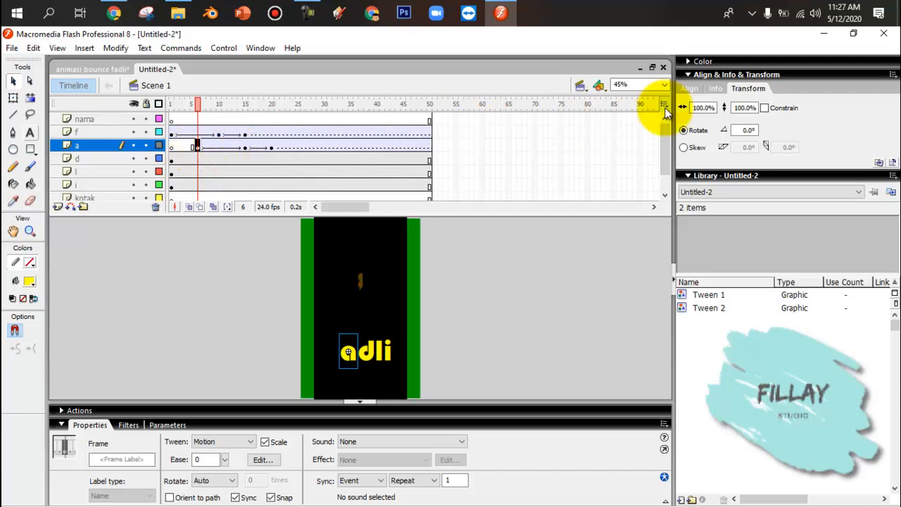
{"action": "left_click", "coordinate": [689, 89]}
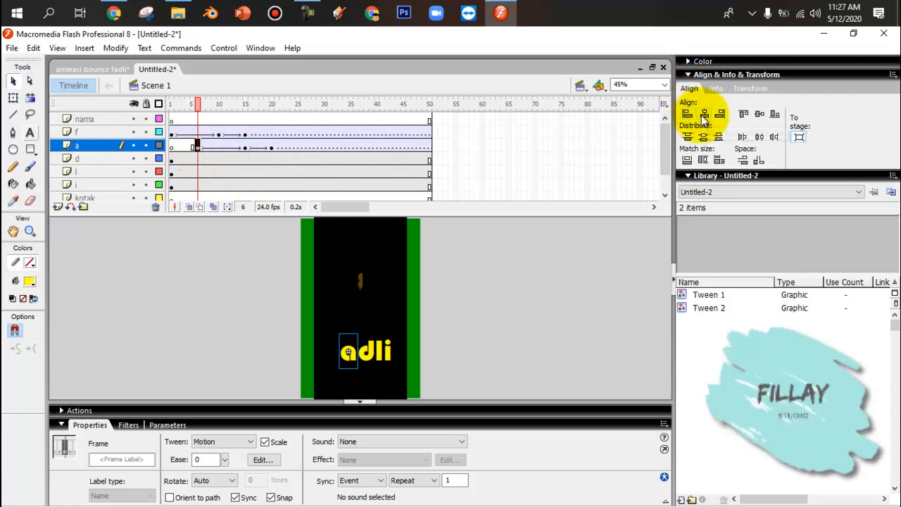
{"action": "left_click", "coordinate": [705, 115]}
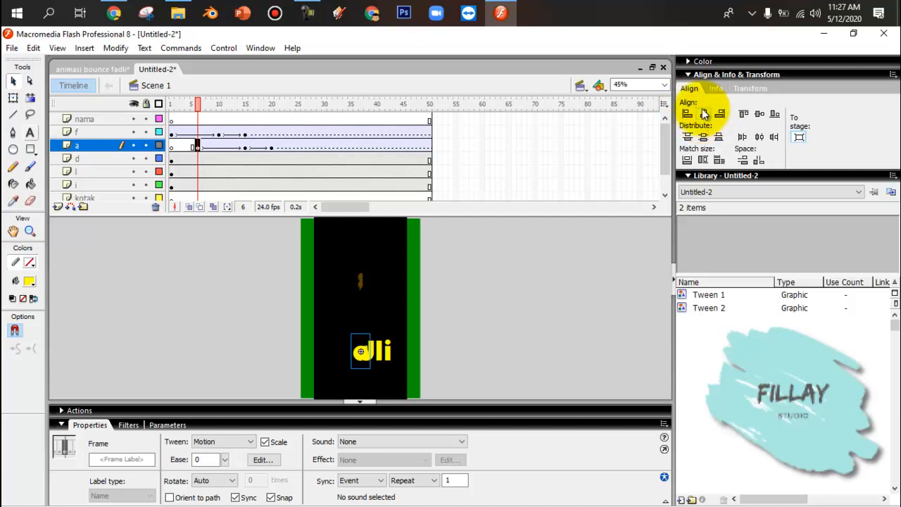
{"action": "left_click", "coordinate": [744, 112]}
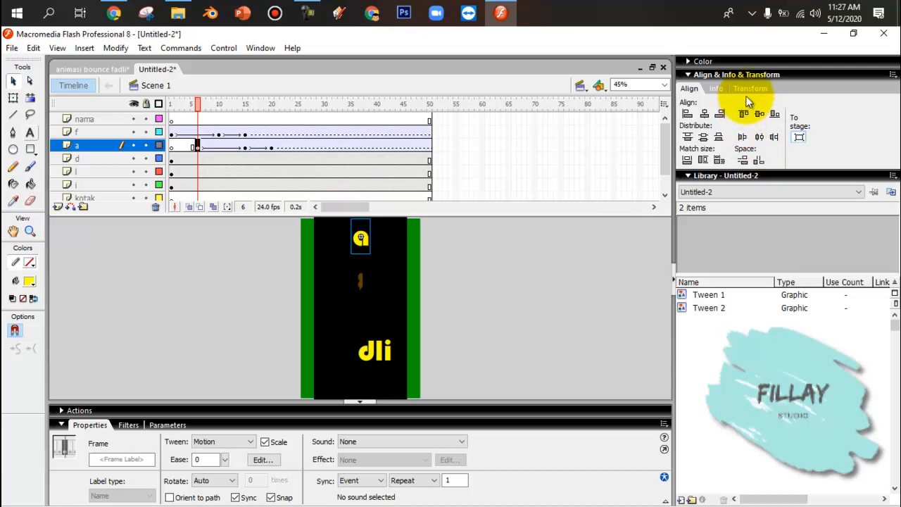
- Skew the letter a on frame 6 vertically by 180°
{"action": "left_click", "coordinate": [750, 88]}
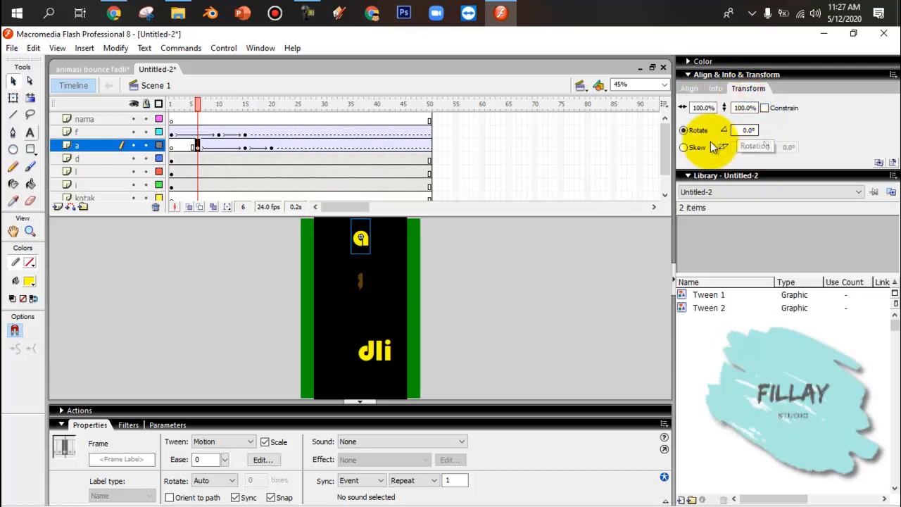
{"action": "left_click", "coordinate": [690, 148]}
{"action": "left_click", "coordinate": [787, 147]}
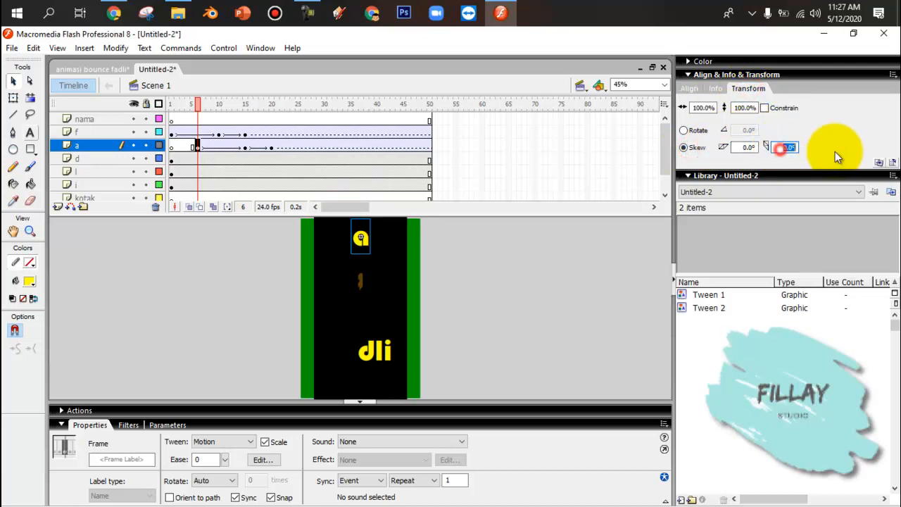
{"action": "type", "text": "180"}
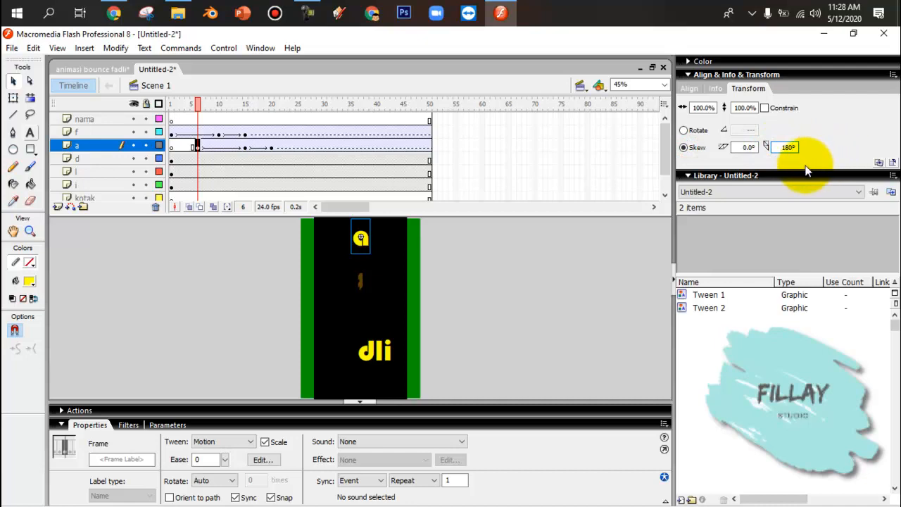
{"action": "key", "text": "Return"}
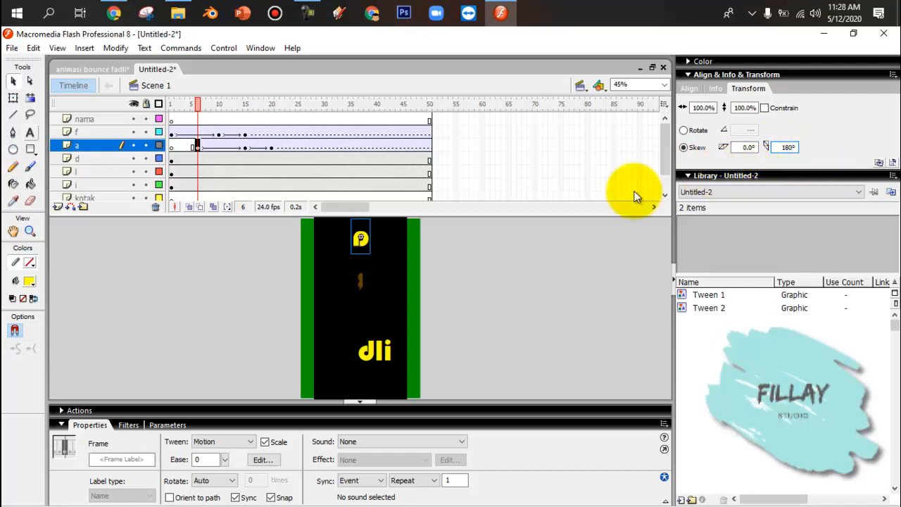
- Set the ease of the motion tween starting at frame 6 on the a layer to -100
{"action": "double_click", "coordinate": [202, 460]}
{"action": "type", "text": "-1"}
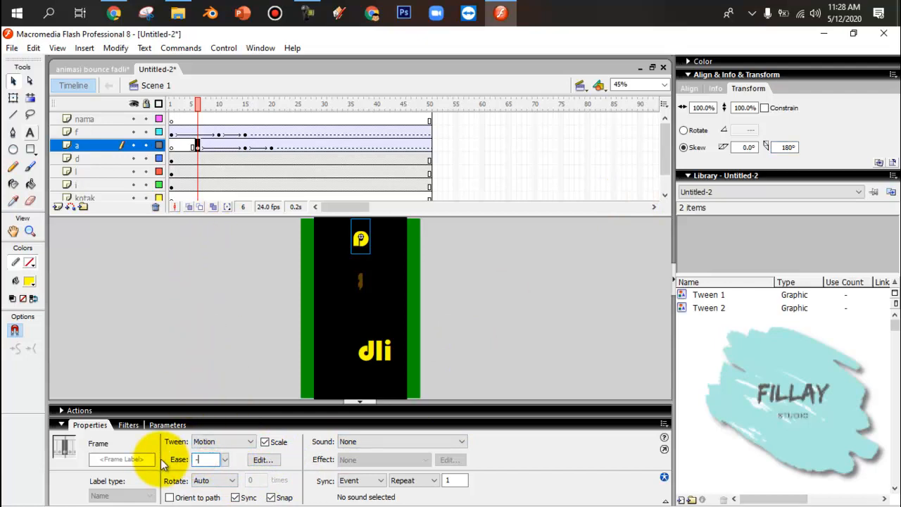
{"action": "type", "text": "00"}
{"action": "key", "text": "Return"}
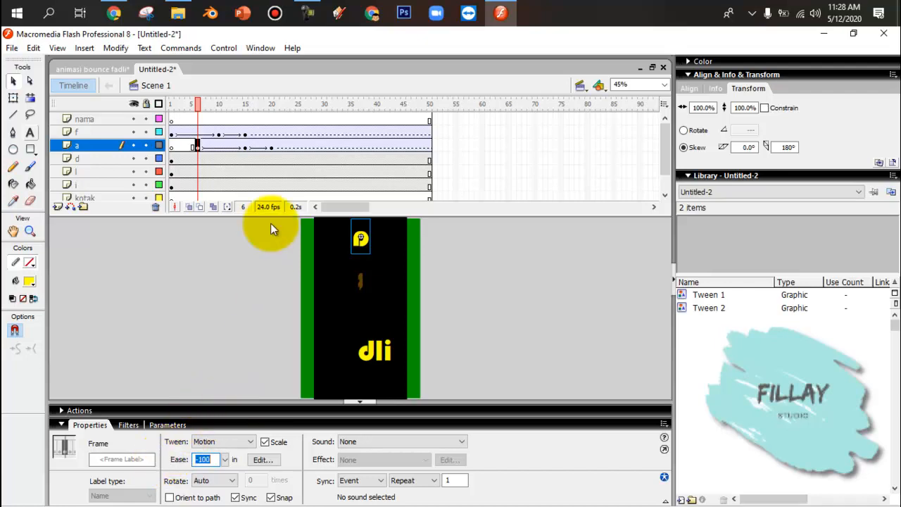
- Apply an Alpha colour effect of 10% to the letter a on frame 6
{"action": "left_click", "coordinate": [365, 252]}
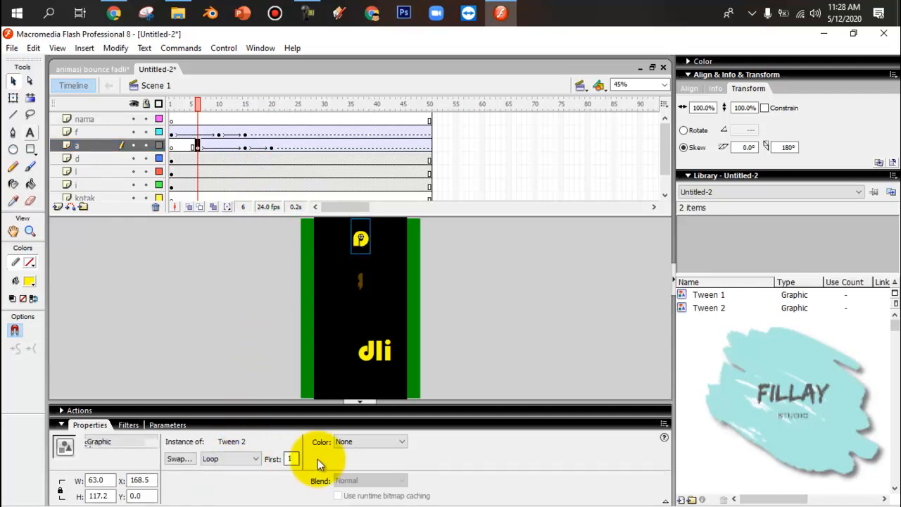
{"action": "left_click", "coordinate": [344, 442]}
{"action": "left_click", "coordinate": [344, 479]}
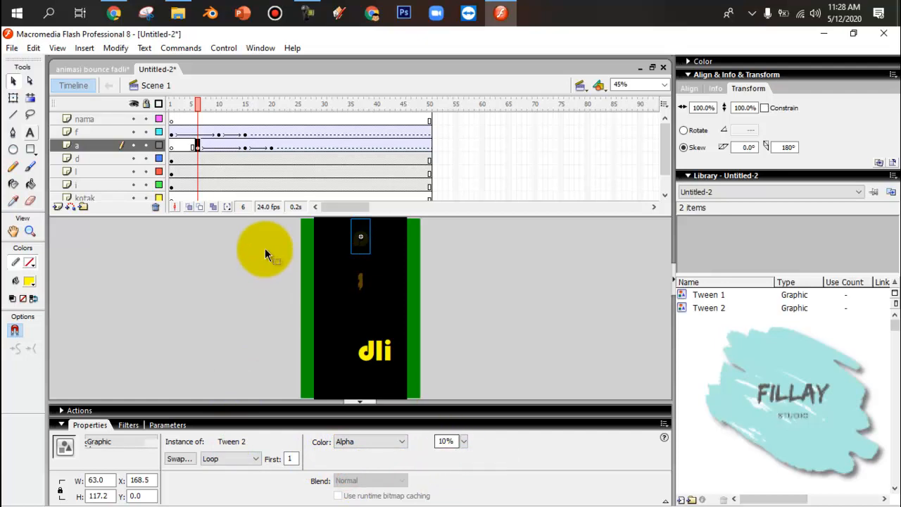
- Align the letter a on frame 15 to the horizontal centre and bottom edge of the stage
{"action": "left_click", "coordinate": [246, 148]}
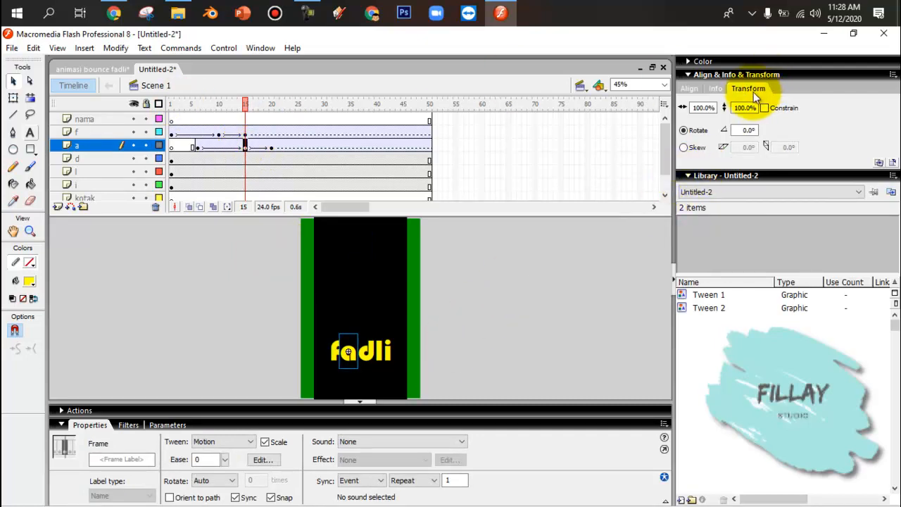
{"action": "left_click", "coordinate": [689, 89]}
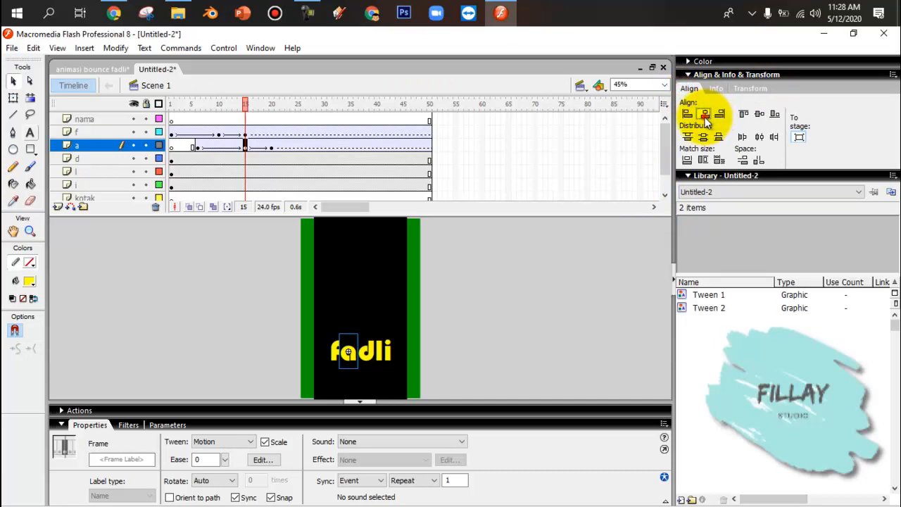
{"action": "left_click", "coordinate": [705, 116]}
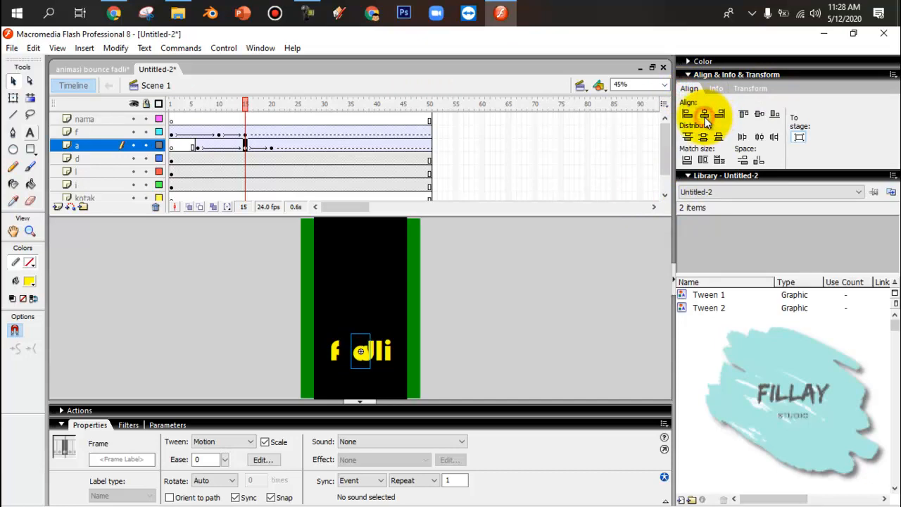
{"action": "left_click", "coordinate": [776, 115]}
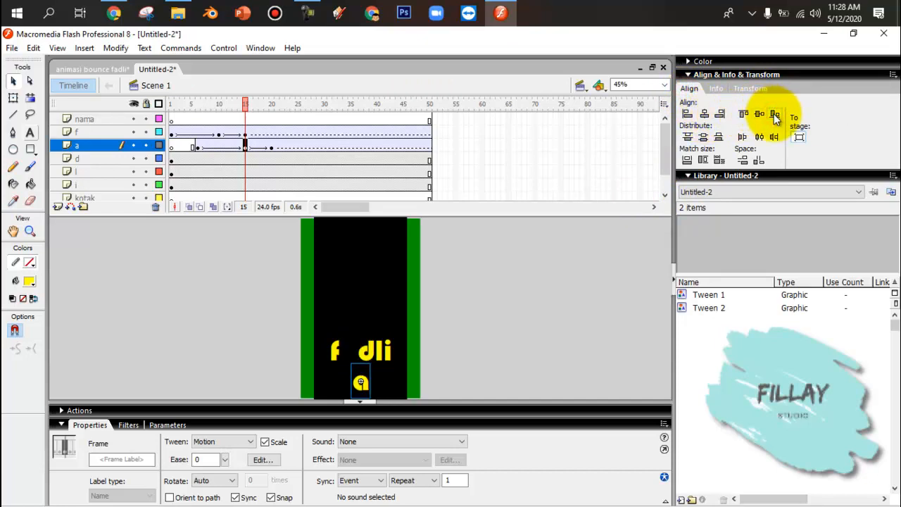
- Scale the height of the letter a on frame 15 to 50% without constraining its width
{"action": "left_click", "coordinate": [755, 90]}
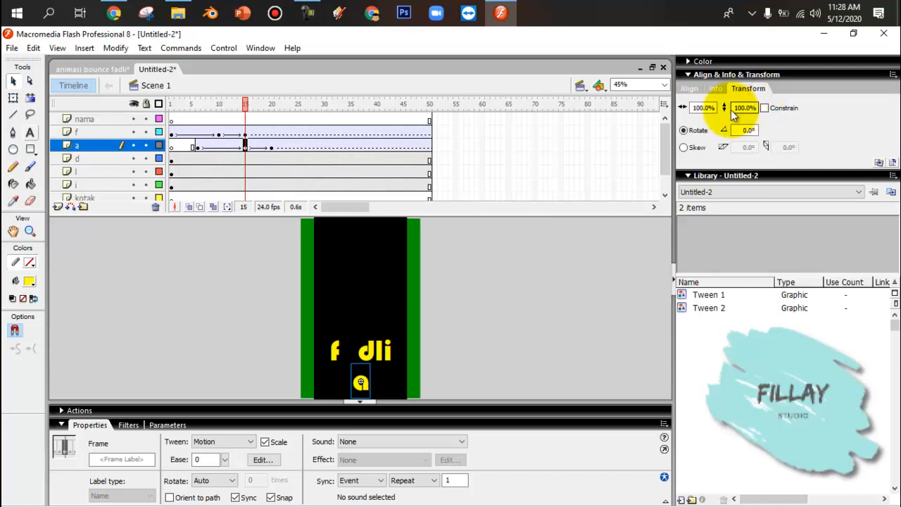
{"action": "double_click", "coordinate": [736, 109]}
{"action": "type", "text": "5"}
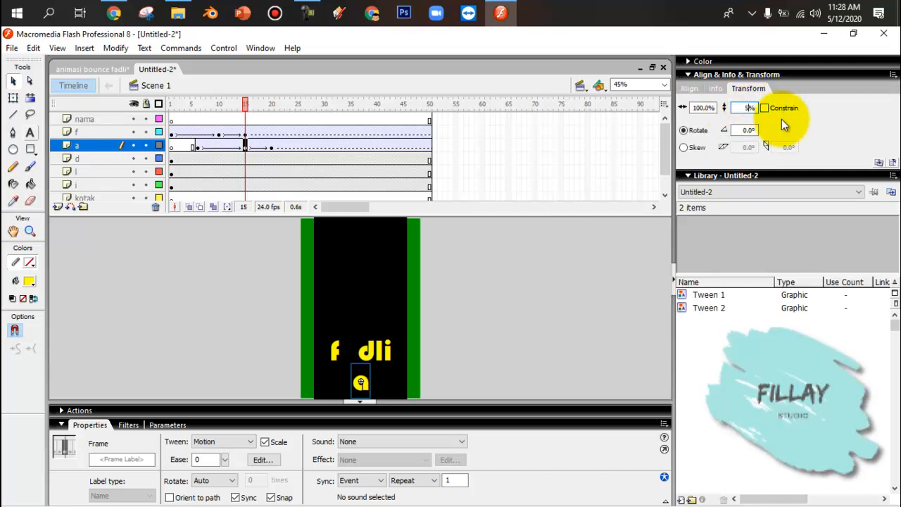
{"action": "type", "text": "0"}
{"action": "key", "text": "Return"}
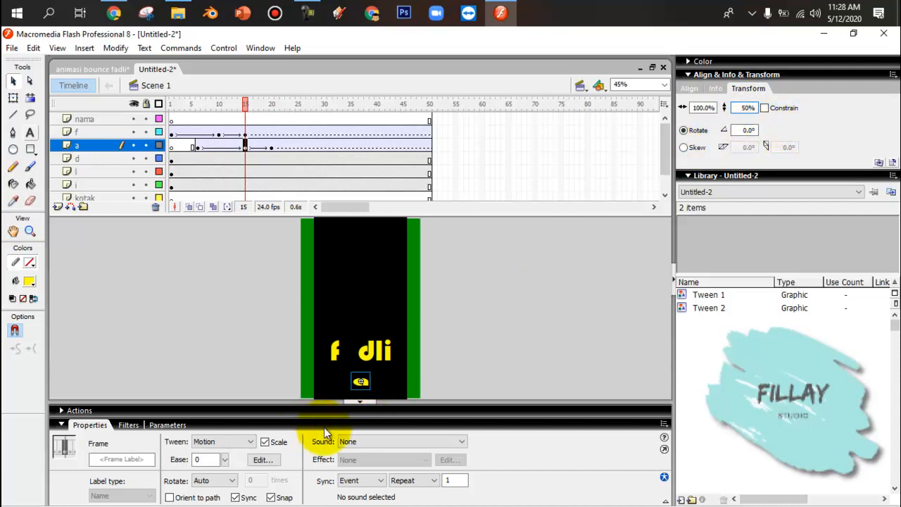
- Set the a layer's tween from frame 15 to an ease of 100 with clockwise (CW) rotation
{"action": "double_click", "coordinate": [210, 461]}
{"action": "type", "text": "1"}
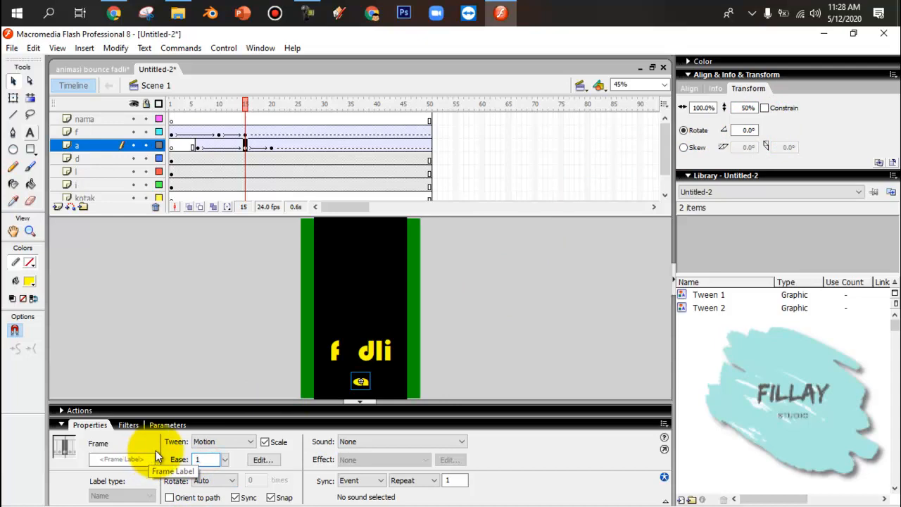
{"action": "type", "text": "00"}
{"action": "left_click", "coordinate": [211, 480]}
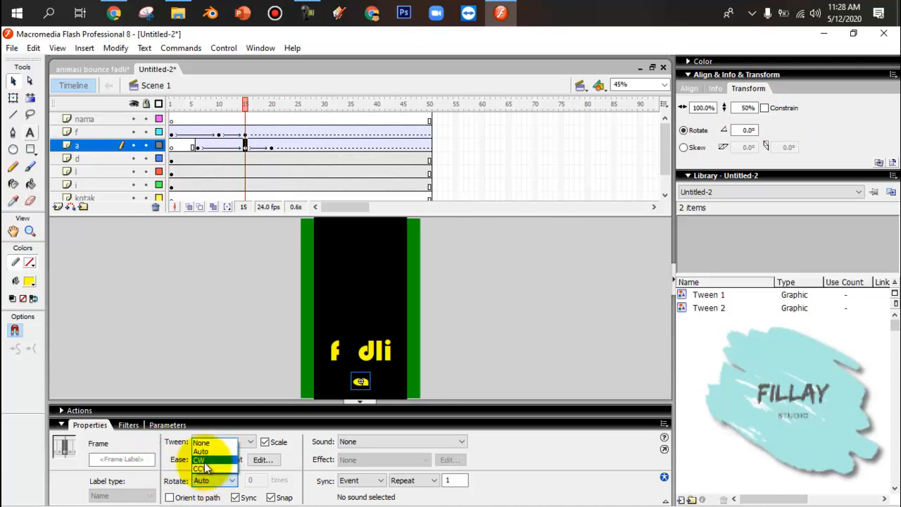
{"action": "left_click", "coordinate": [204, 461]}
- Apply a red Tint colour effect (RGB 255, 0, 0) at 100% to the letter a on frame 15
{"action": "left_click", "coordinate": [362, 385]}
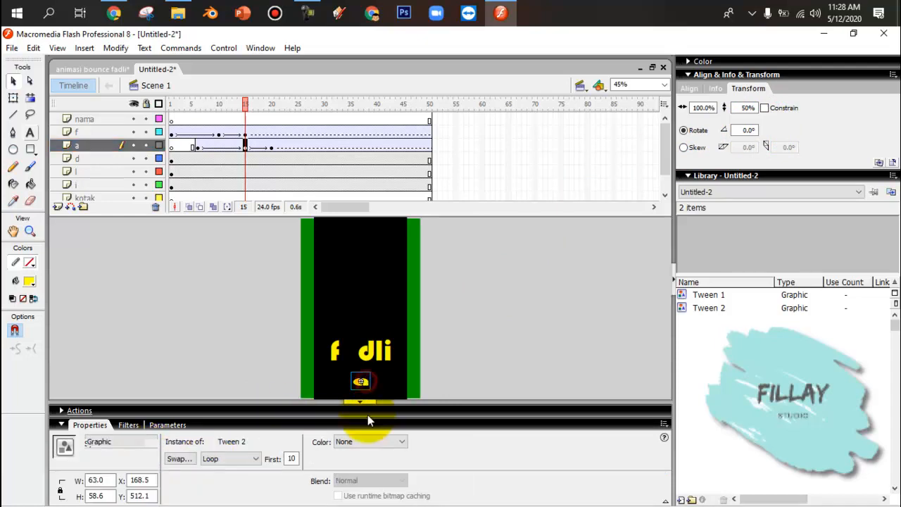
{"action": "left_click", "coordinate": [372, 443]}
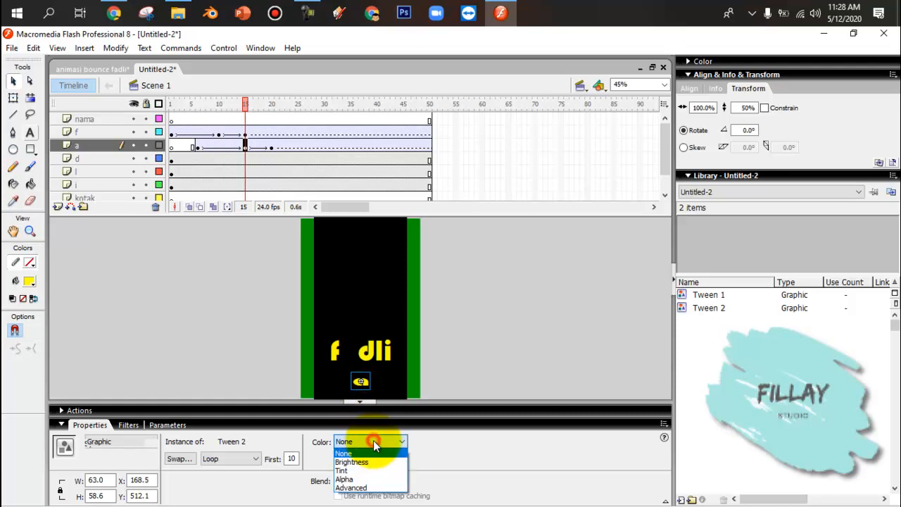
{"action": "left_click", "coordinate": [345, 470]}
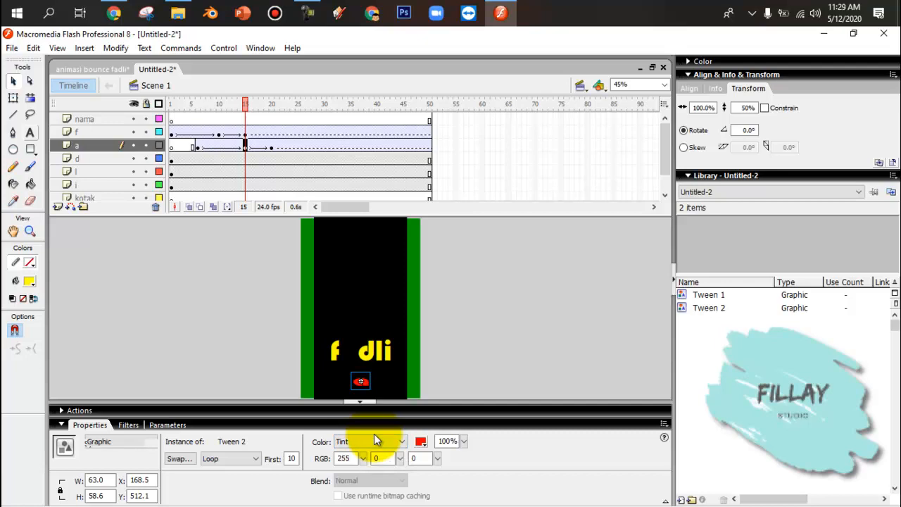
- Move the first keyframe of the d layer to frame 10 and create a motion tween on the span starting there
{"action": "left_click", "coordinate": [171, 162]}
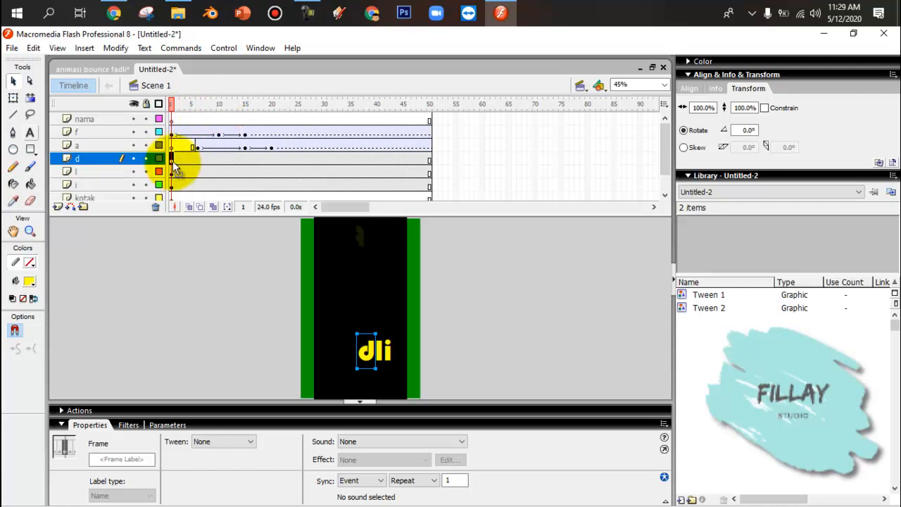
{"action": "left_click_drag", "start_coordinate": [172, 161], "coordinate": [219, 162]}
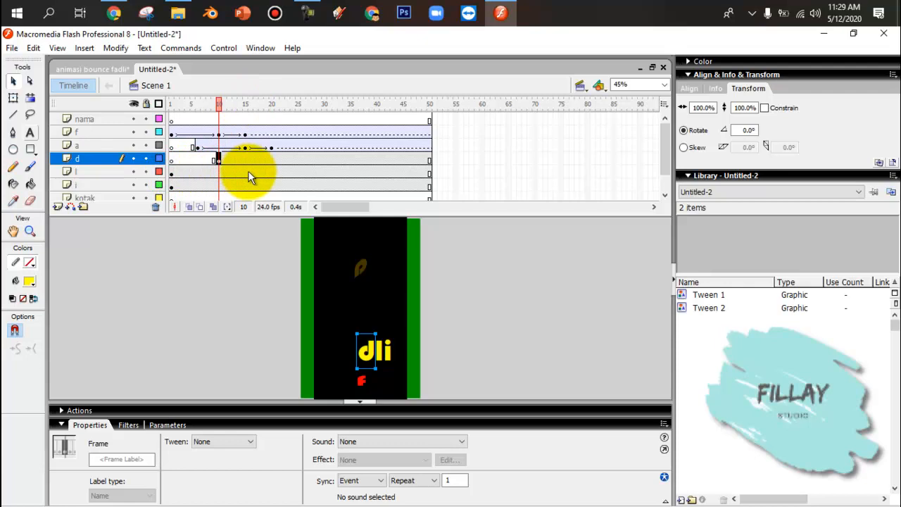
{"action": "left_click", "coordinate": [231, 159]}
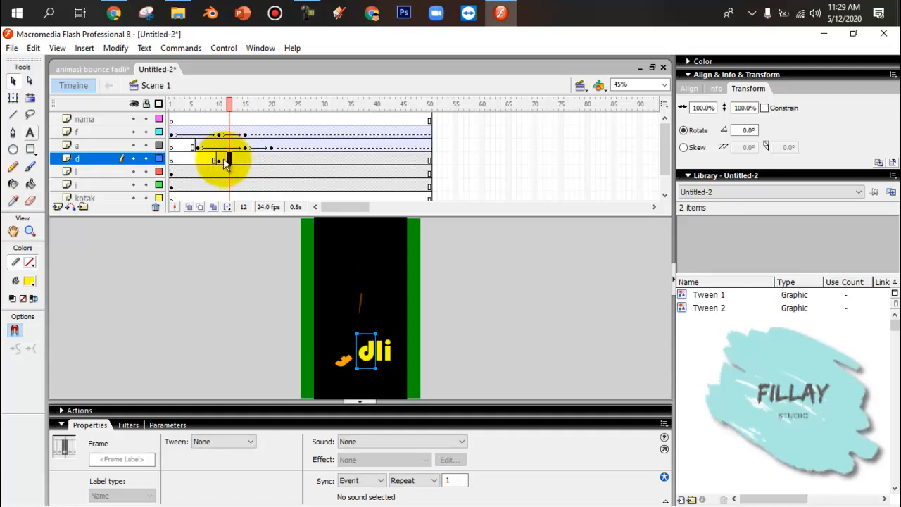
{"action": "left_click", "coordinate": [219, 158]}
{"action": "left_click", "coordinate": [238, 158]}
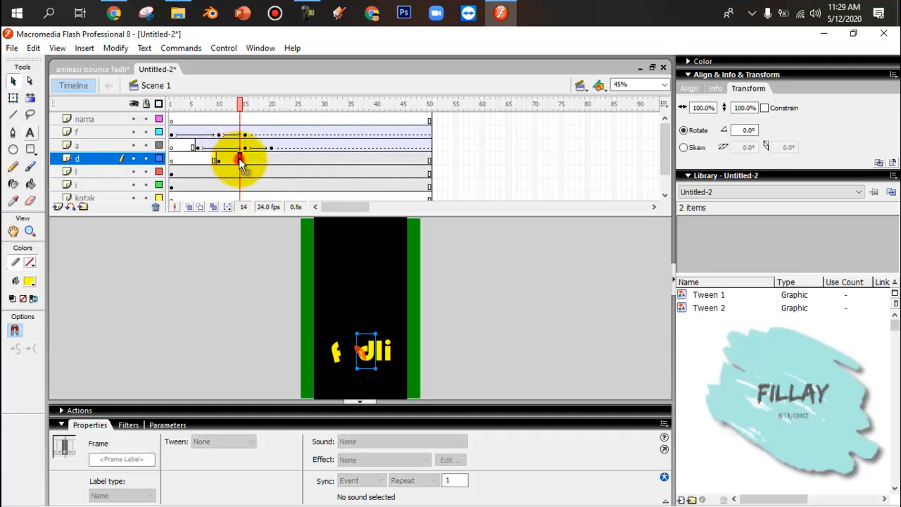
{"action": "right_click", "coordinate": [239, 158]}
{"action": "left_click", "coordinate": [250, 166]}
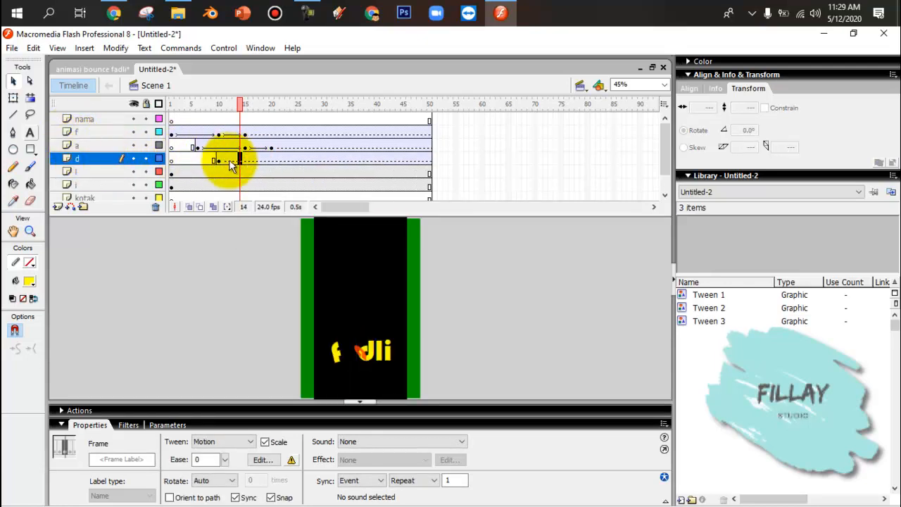
- Insert a keyframe on the d layer at frame 20
{"action": "left_click_drag", "start_coordinate": [229, 160], "coordinate": [276, 162]}
{"action": "right_click", "coordinate": [275, 159]}
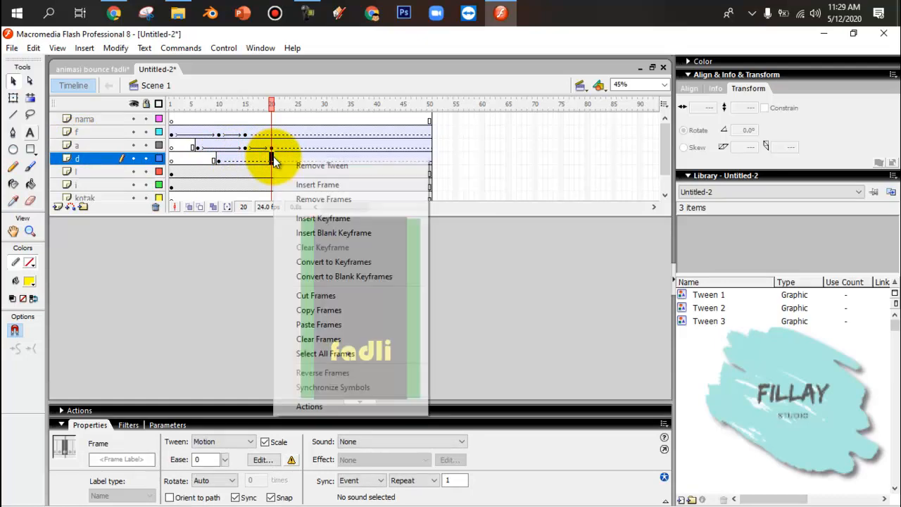
{"action": "left_click", "coordinate": [320, 220]}
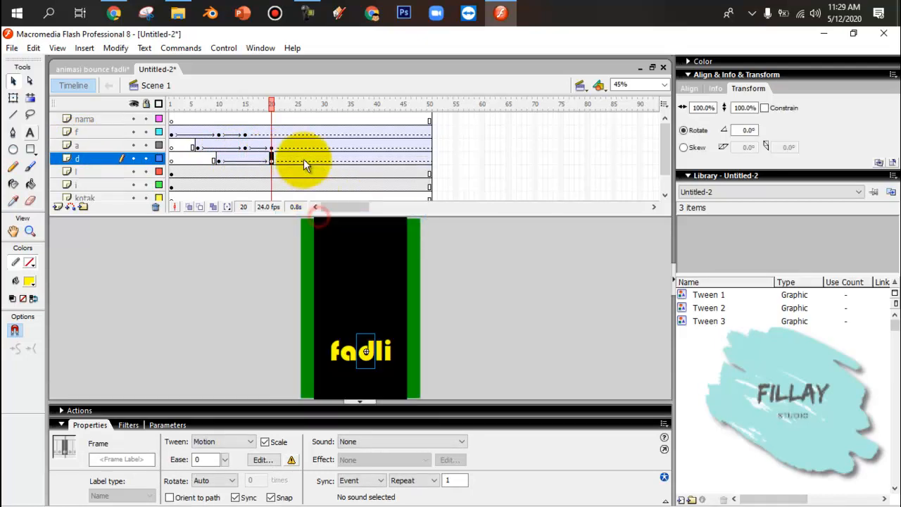
- Insert a keyframe on the d layer at frame 25
{"action": "left_click", "coordinate": [299, 160]}
{"action": "right_click", "coordinate": [299, 159]}
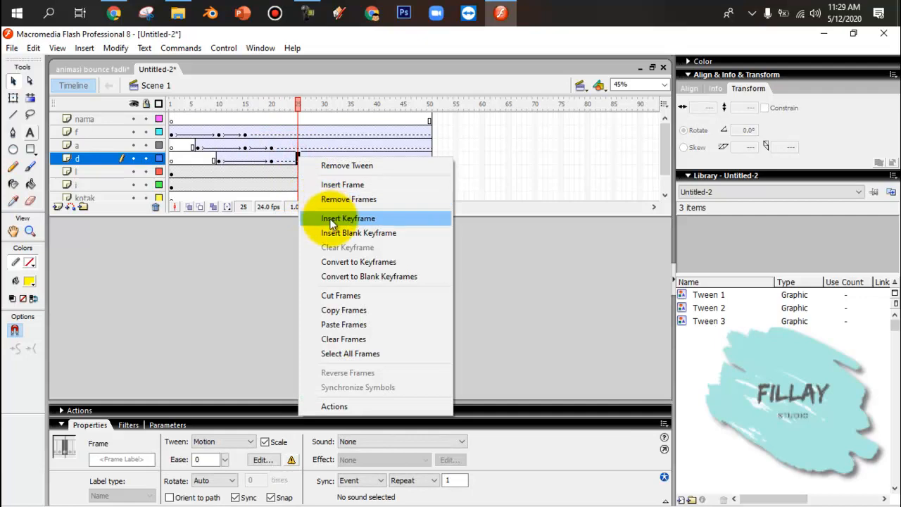
{"action": "left_click", "coordinate": [331, 220]}
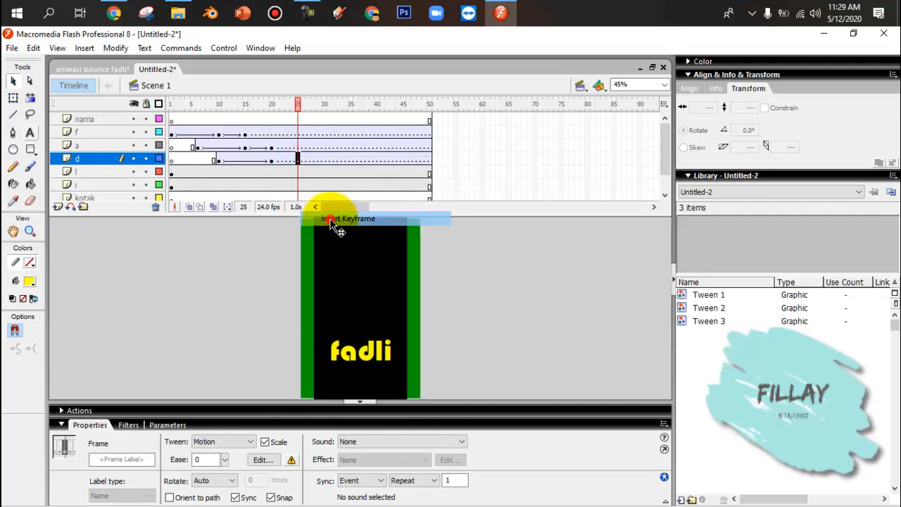
- Align the letter d on frame 10 to the stage's top centre and set its vertical skew to 180°
{"action": "left_click", "coordinate": [219, 160]}
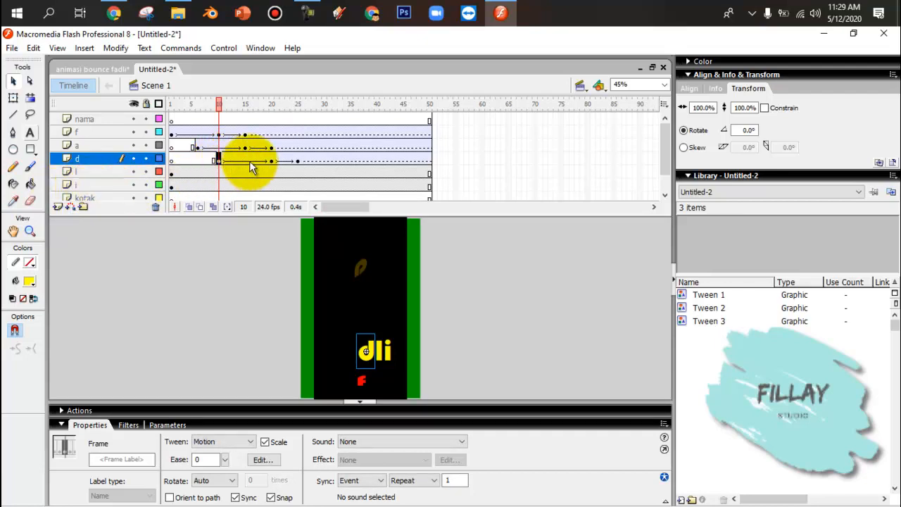
{"action": "left_click", "coordinate": [689, 89]}
{"action": "left_click", "coordinate": [704, 114]}
{"action": "left_click", "coordinate": [743, 114]}
{"action": "left_click", "coordinate": [748, 89]}
{"action": "left_click", "coordinate": [684, 148]}
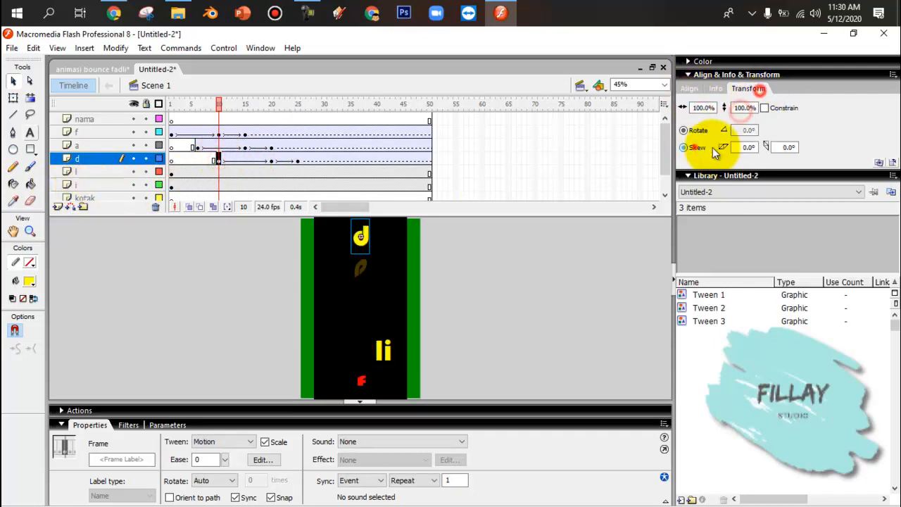
{"action": "left_click", "coordinate": [783, 147]}
{"action": "type", "text": "180"}
{"action": "key", "text": "Return"}
- Set the d layer's tween from frame 10 to an ease of -100 and apply a 10% Alpha colour effect to the letter
{"action": "left_click_drag", "start_coordinate": [207, 460], "coordinate": [157, 458]}
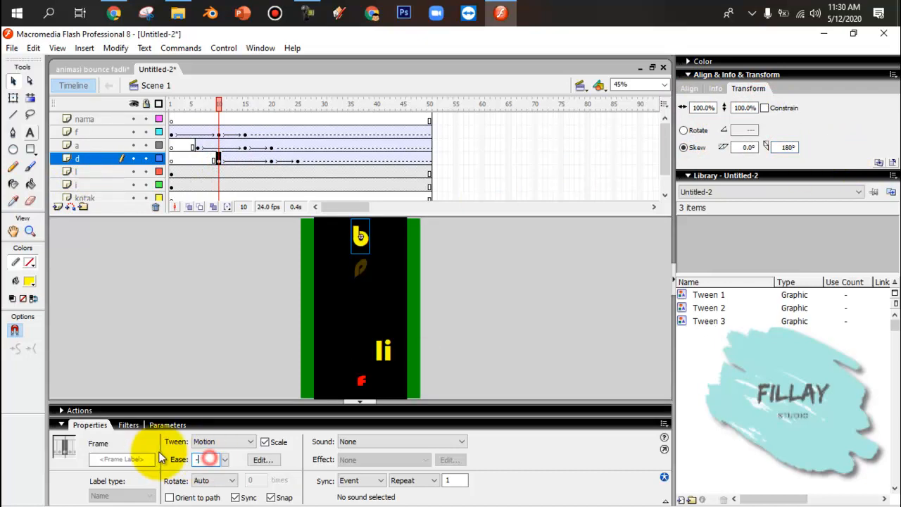
{"action": "type", "text": "-100"}
{"action": "left_click", "coordinate": [356, 243]}
{"action": "left_click", "coordinate": [367, 442]}
{"action": "left_click", "coordinate": [347, 479]}
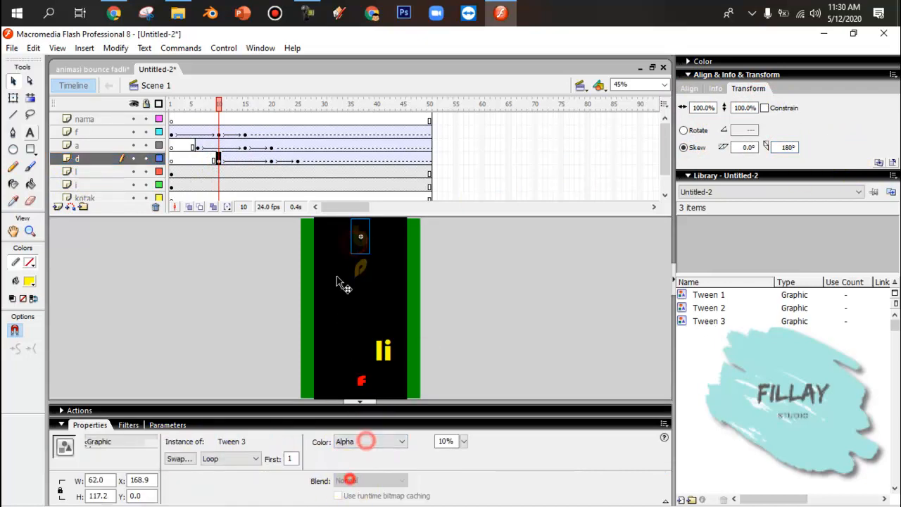
- Align the letter d on frame 20 to the stage's bottom centre and scale its height to 50%
{"action": "left_click", "coordinate": [271, 160]}
{"action": "left_click", "coordinate": [691, 90]}
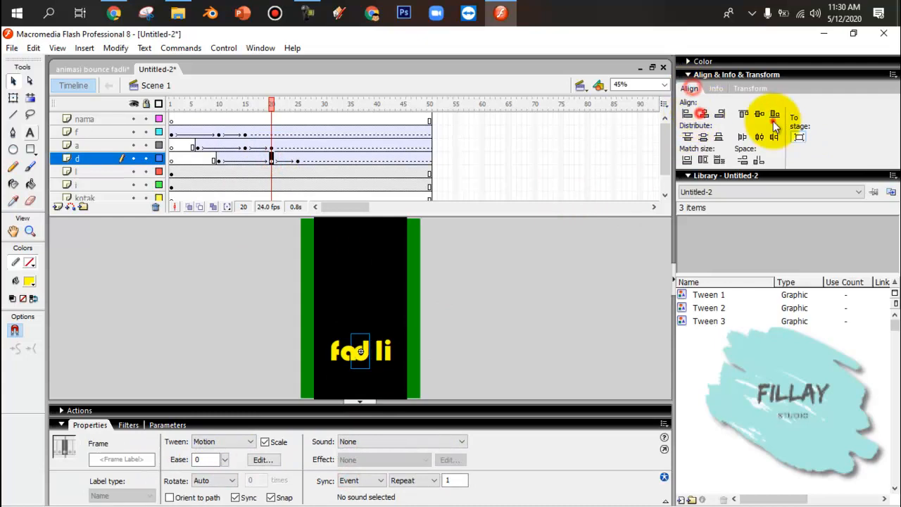
{"action": "left_click", "coordinate": [772, 112]}
{"action": "left_click", "coordinate": [747, 89]}
{"action": "left_click", "coordinate": [736, 107]}
{"action": "type", "text": "50"}
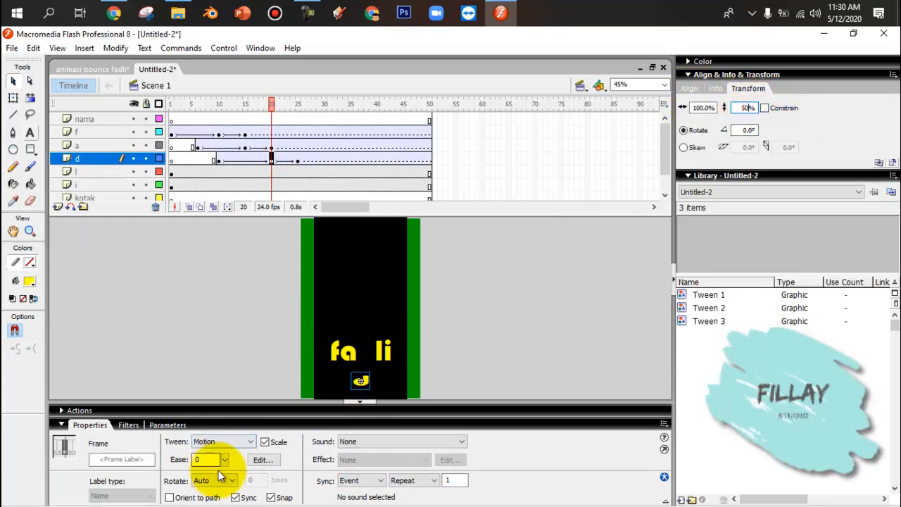
- Give the d layer's tween from frame 20 an ease of 100 with clockwise rotation and apply a red Tint to the letter
{"action": "left_click_drag", "start_coordinate": [214, 459], "coordinate": [166, 456]}
{"action": "type", "text": "100"}
{"action": "left_click", "coordinate": [227, 481]}
{"action": "left_click", "coordinate": [230, 458]}
{"action": "left_click", "coordinate": [356, 381]}
{"action": "left_click", "coordinate": [370, 441]}
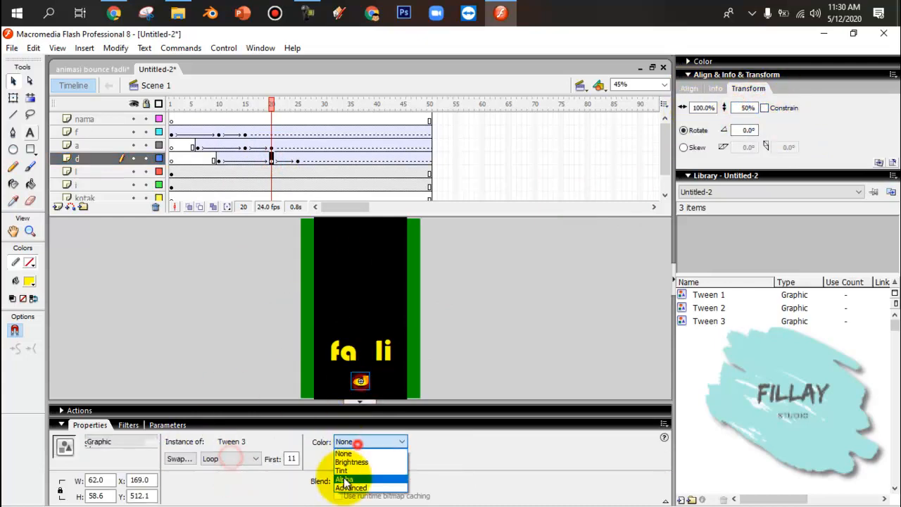
{"action": "left_click", "coordinate": [345, 476]}
- Move the first keyframe of the l layer to frame 16 and create a motion tween on the span starting there
{"action": "left_click", "coordinate": [171, 174]}
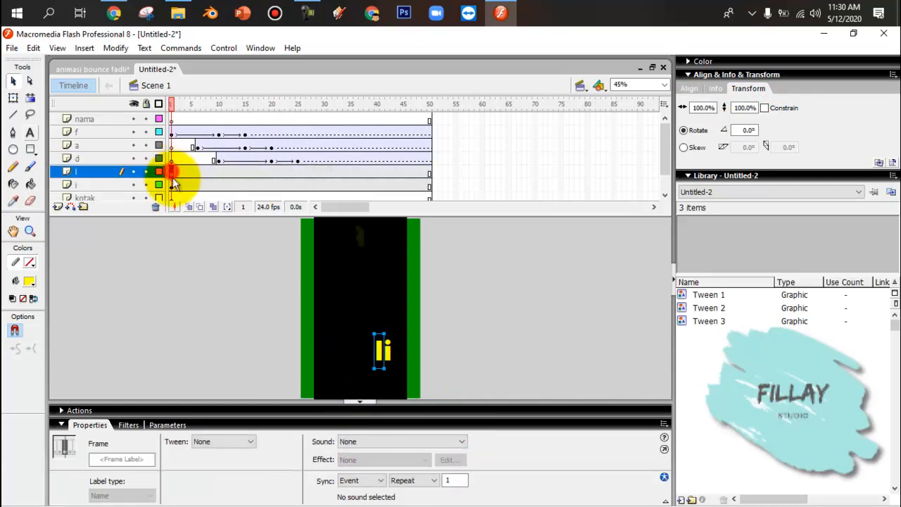
{"action": "left_click_drag", "start_coordinate": [171, 174], "coordinate": [250, 173]}
{"action": "right_click", "coordinate": [278, 173]}
{"action": "left_click", "coordinate": [290, 179]}
- Insert keyframes on the l layer at frames 25 and 30
{"action": "left_click", "coordinate": [298, 171]}
{"action": "right_click", "coordinate": [298, 172]}
{"action": "left_click", "coordinate": [350, 231]}
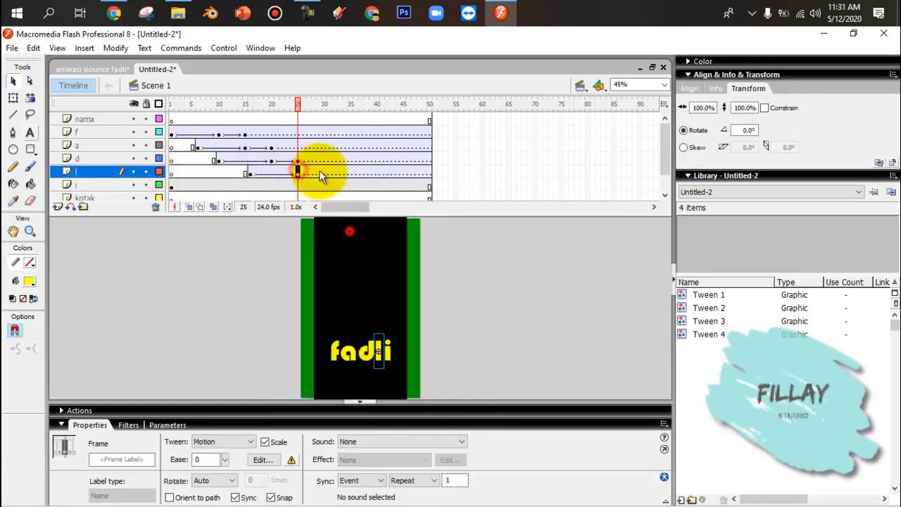
{"action": "right_click", "coordinate": [325, 172]}
{"action": "left_click", "coordinate": [368, 236]}
- Align the letter l on frame 16 to the stage's top centre
{"action": "left_click", "coordinate": [250, 174]}
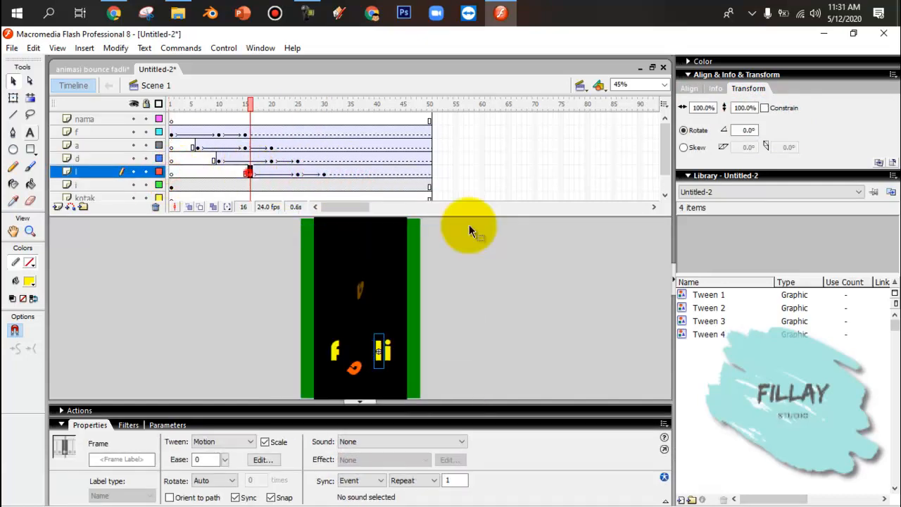
{"action": "left_click", "coordinate": [689, 88]}
{"action": "left_click", "coordinate": [704, 113]}
{"action": "left_click", "coordinate": [742, 113]}
{"action": "left_click", "coordinate": [751, 88]}
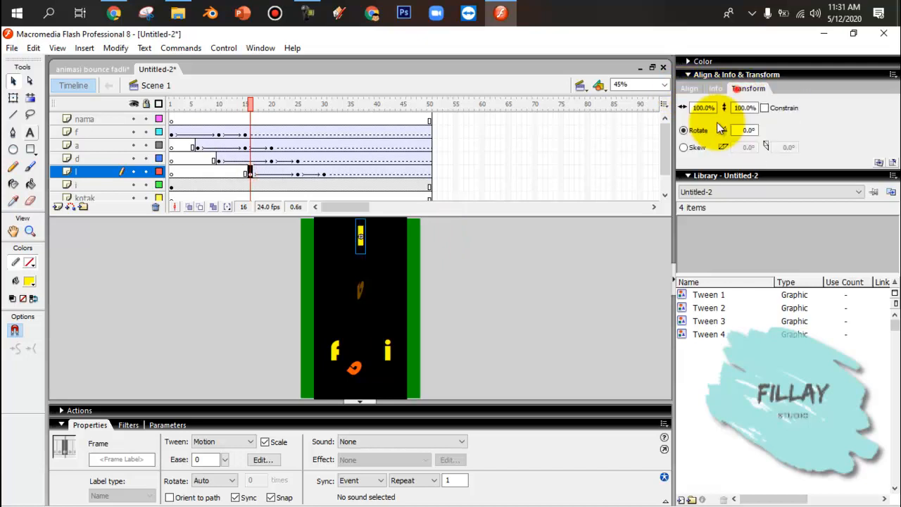
- Set the vertical skew of the letter l on frame 16 to 180° and give its tween a negative ease
{"action": "left_click", "coordinate": [684, 147]}
{"action": "left_click", "coordinate": [784, 147]}
{"action": "type", "text": "180"}
{"action": "left_click", "coordinate": [211, 459]}
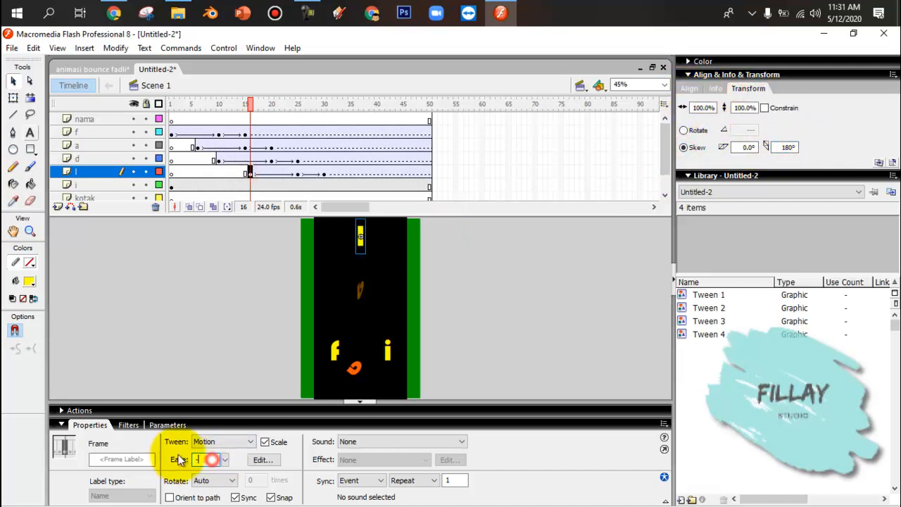
{"action": "left_click", "coordinate": [684, 129]}
- Set the l layer's tween from frame 25 to an ease of 100 with clockwise (CW) rotation
{"action": "left_click", "coordinate": [298, 174]}
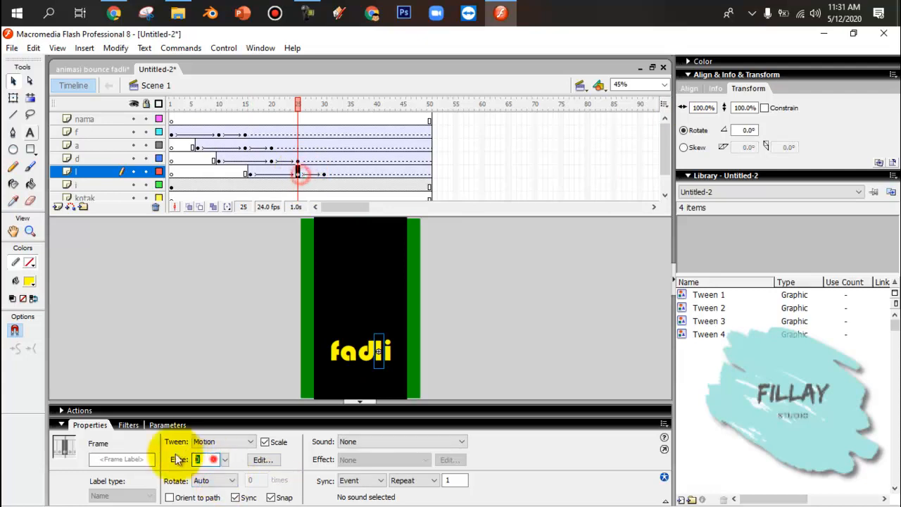
{"action": "left_click", "coordinate": [218, 480]}
{"action": "left_click", "coordinate": [214, 460]}
- Scale the letter l on frame 25 to 50% height and align it to the stage's bottom centre
{"action": "left_click_drag", "start_coordinate": [734, 107], "coordinate": [784, 118]}
{"action": "type", "text": "50"}
{"action": "key", "text": "Return"}
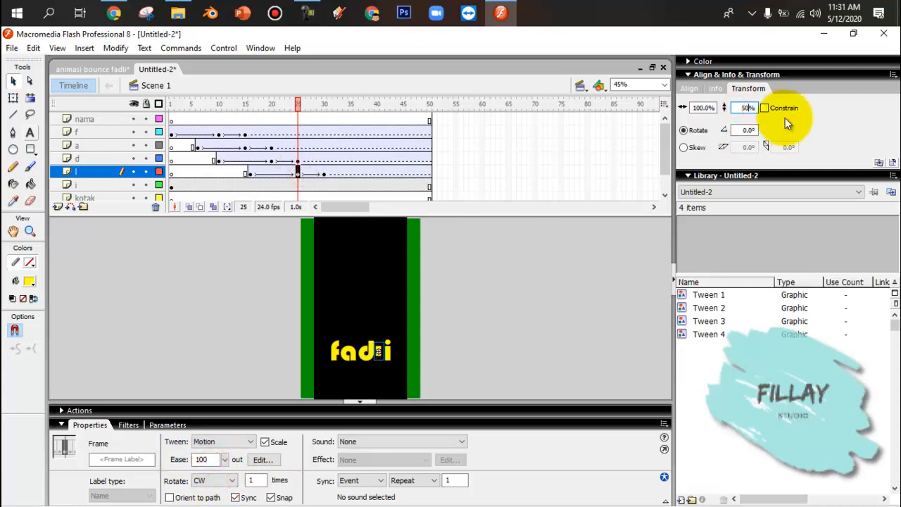
{"action": "left_click", "coordinate": [693, 89]}
{"action": "left_click", "coordinate": [705, 114]}
- Move the first keyframe of the i layer to frame 21 and create a motion tween on the span starting there
{"action": "left_click", "coordinate": [172, 188]}
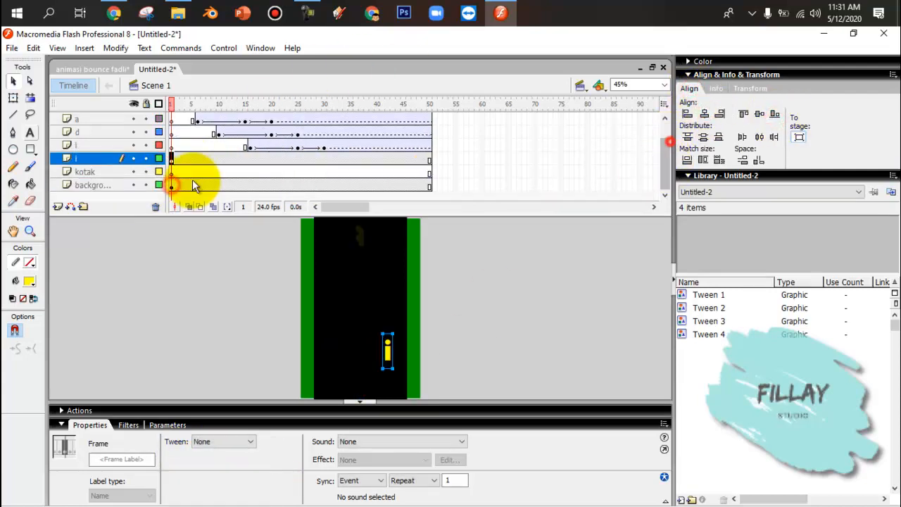
{"action": "left_click_drag", "start_coordinate": [176, 163], "coordinate": [276, 161]}
{"action": "right_click", "coordinate": [304, 159]}
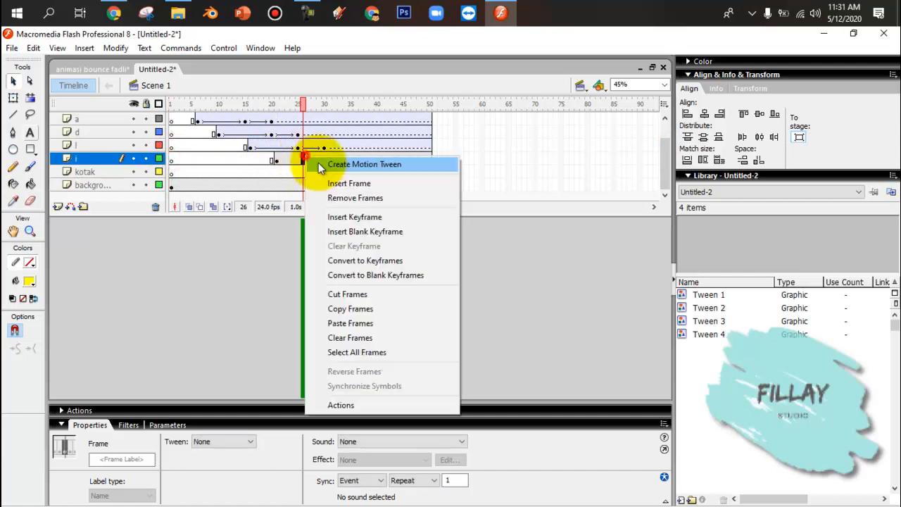
{"action": "left_click", "coordinate": [323, 162]}
- Insert keyframes on the i layer at frames 30 and 35
{"action": "left_click", "coordinate": [297, 159]}
{"action": "right_click", "coordinate": [323, 158]}
{"action": "left_click", "coordinate": [355, 221]}
{"action": "right_click", "coordinate": [351, 158]}
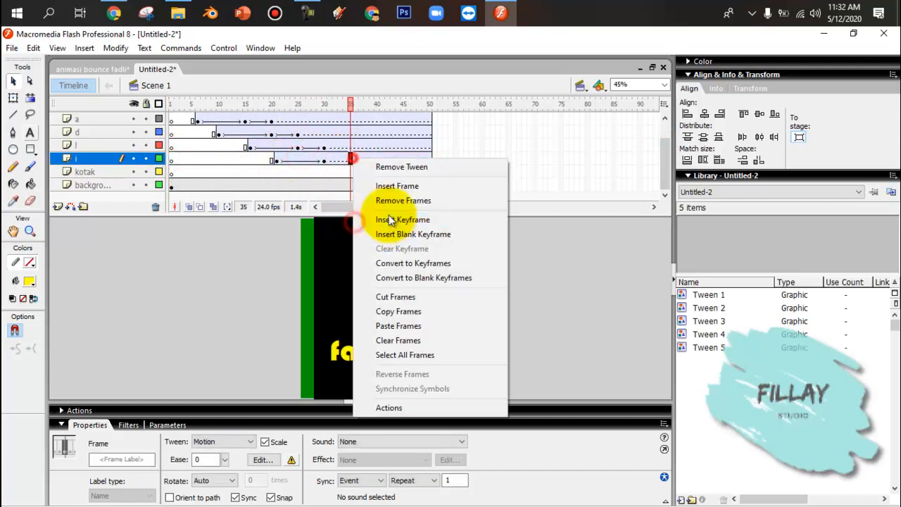
{"action": "left_click", "coordinate": [388, 221]}
- Align the letter i on frame 21 to the stage's top centre and set its vertical skew to 180°
{"action": "left_click", "coordinate": [277, 161]}
{"action": "left_click", "coordinate": [748, 89]}
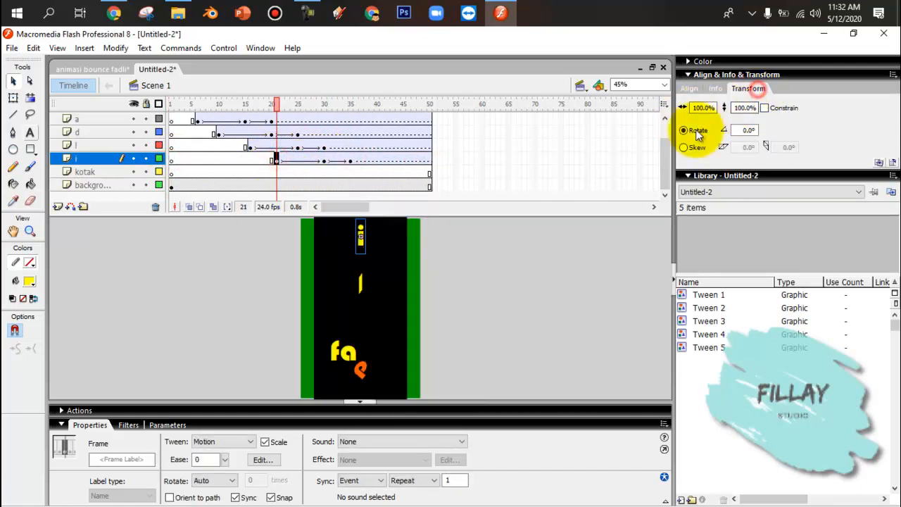
{"action": "left_click", "coordinate": [683, 147]}
{"action": "left_click", "coordinate": [777, 147]}
{"action": "left_click_drag", "start_coordinate": [780, 148], "coordinate": [831, 150]}
{"action": "type", "text": "180"}
- Set the i layer's tween from frame 21 to an ease of -100 and apply an Alpha colour effect to the letter
{"action": "left_click_drag", "start_coordinate": [208, 460], "coordinate": [133, 453]}
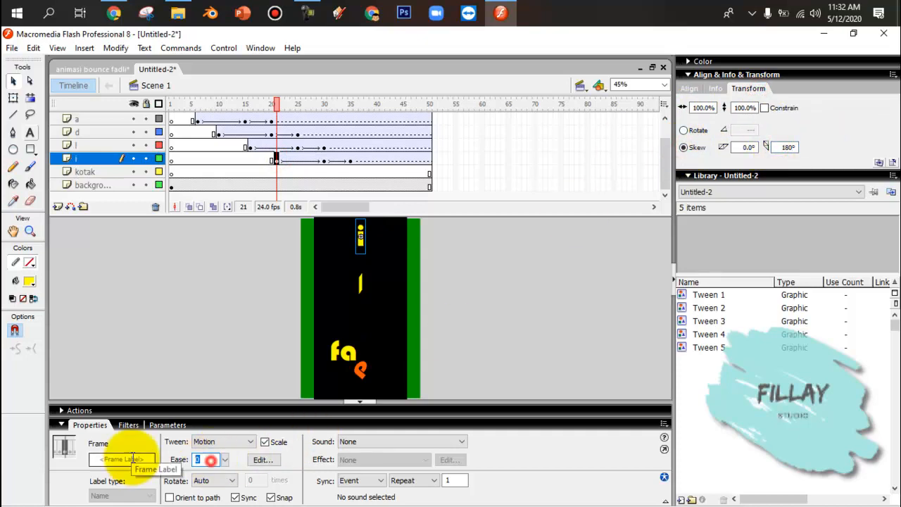
{"action": "type", "text": "-100"}
{"action": "left_click", "coordinate": [361, 236]}
{"action": "left_click", "coordinate": [370, 442]}
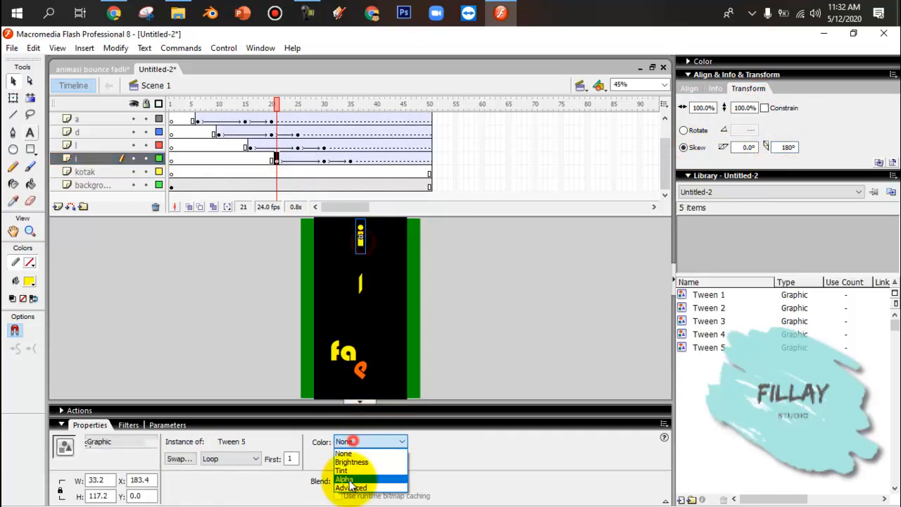
{"action": "left_click", "coordinate": [350, 479]}
- Align the letter i on frame 30 to the stage's bottom centre
{"action": "left_click", "coordinate": [324, 161]}
{"action": "left_click", "coordinate": [277, 162]}
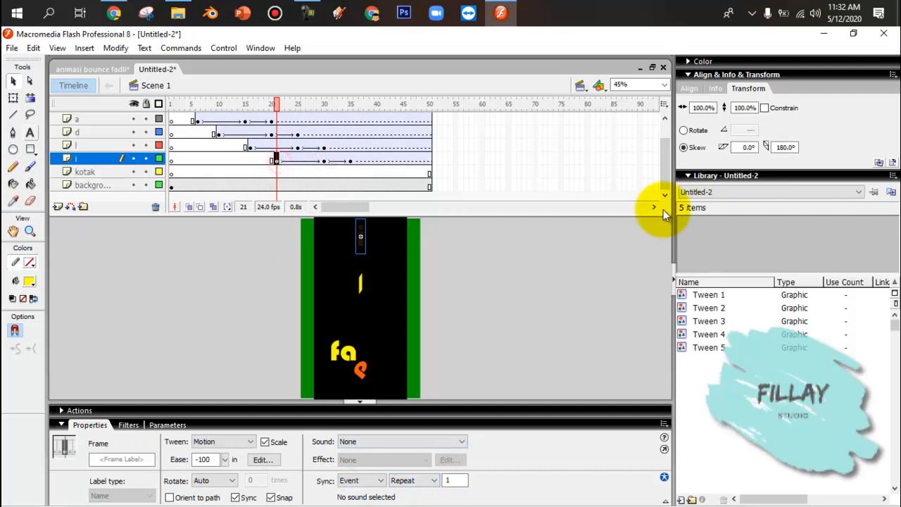
{"action": "left_click", "coordinate": [325, 162]}
{"action": "left_click", "coordinate": [689, 89]}
{"action": "left_click", "coordinate": [705, 114]}
{"action": "left_click", "coordinate": [776, 138]}
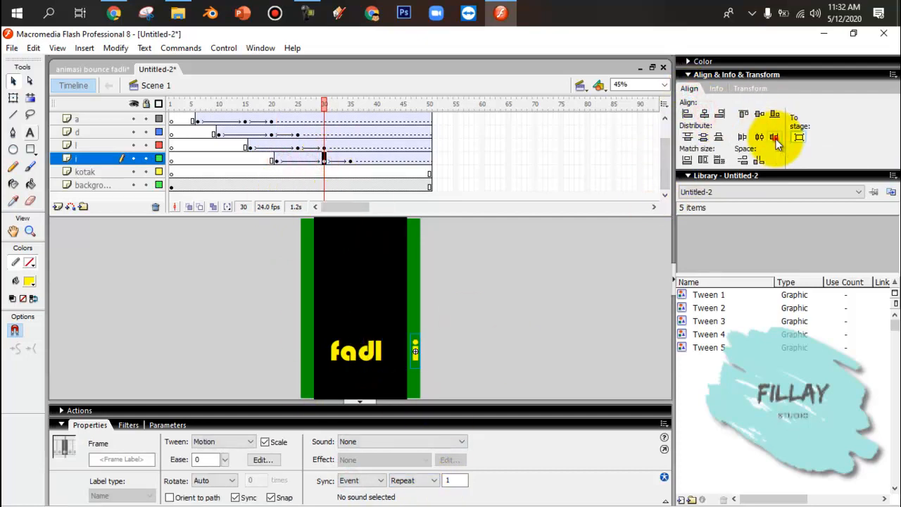
{"action": "left_click", "coordinate": [776, 115]}
{"action": "left_click", "coordinate": [759, 138]}
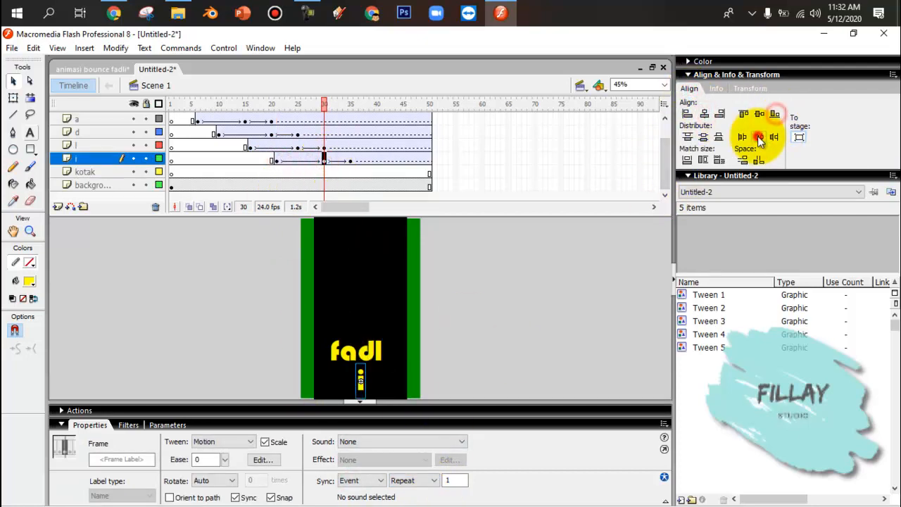
- Scale the letter i on frame 30 to 50% height and set its tween's ease and clockwise rotation
{"action": "left_click", "coordinate": [736, 88]}
{"action": "type", "text": "50"}
{"action": "key", "text": "Return"}
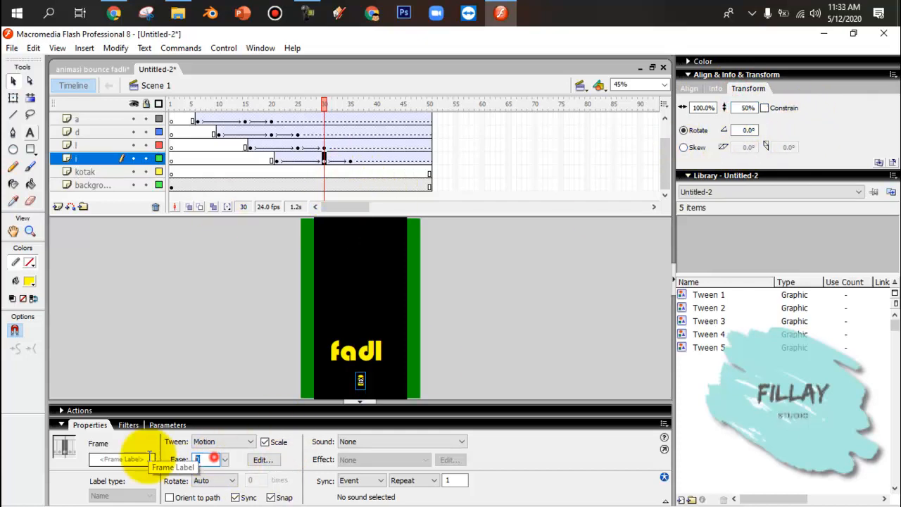
{"action": "left_click", "coordinate": [211, 481]}
{"action": "left_click", "coordinate": [211, 460]}
- Apply a red Tint colour effect (RGB 255, 0, 0) at 100% to the letter i on frame 30
{"action": "left_click", "coordinate": [361, 383]}
{"action": "left_click", "coordinate": [350, 441]}
{"action": "left_click", "coordinate": [350, 470]}
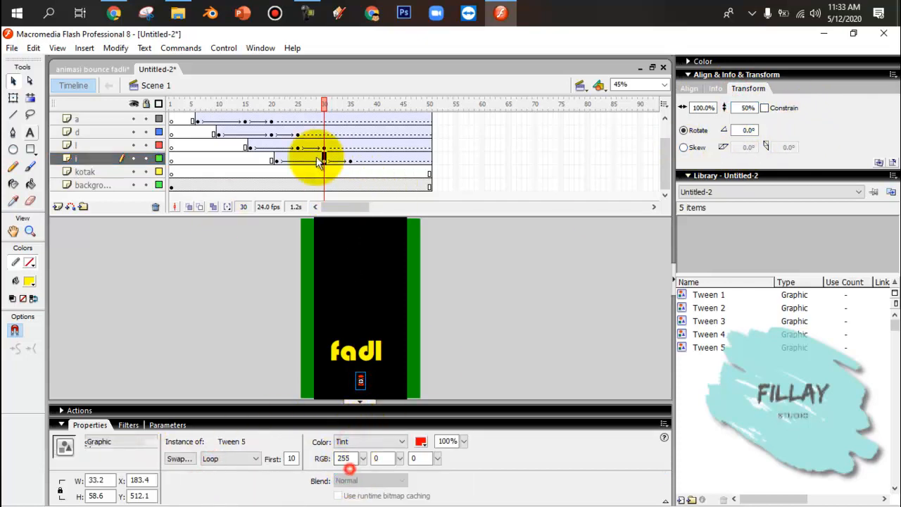
- Apply a red Tint colour effect to the letter l on frame 25
{"action": "left_click", "coordinate": [298, 148]}
{"action": "left_click", "coordinate": [360, 392]}
{"action": "left_click", "coordinate": [363, 443]}
{"action": "left_click", "coordinate": [354, 480]}
{"action": "left_click", "coordinate": [361, 440]}
{"action": "left_click", "coordinate": [345, 469]}
{"action": "left_click", "coordinate": [444, 355]}
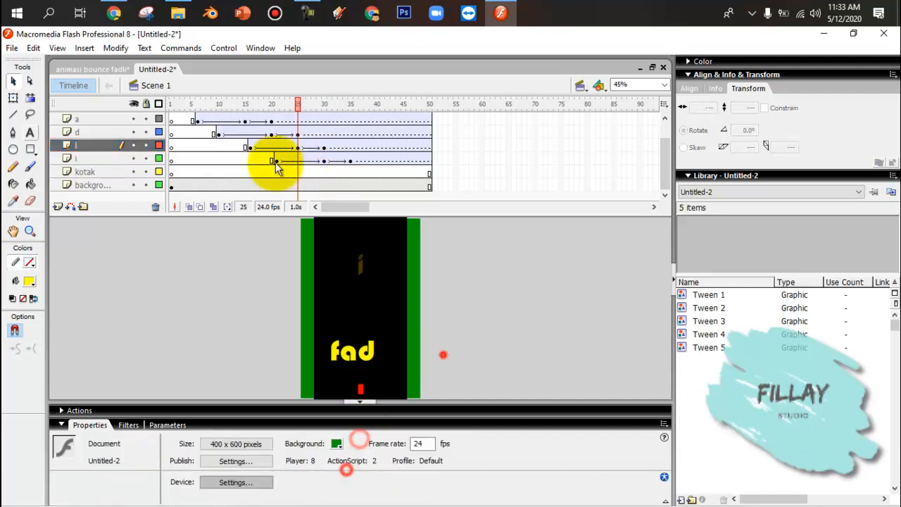
- Review the letter animation along the timeline and compare the i layer's starting keyframe with the kotak layer at frame 21
{"action": "left_click_drag", "start_coordinate": [299, 104], "coordinate": [286, 162]}
{"action": "left_click", "coordinate": [350, 161]}
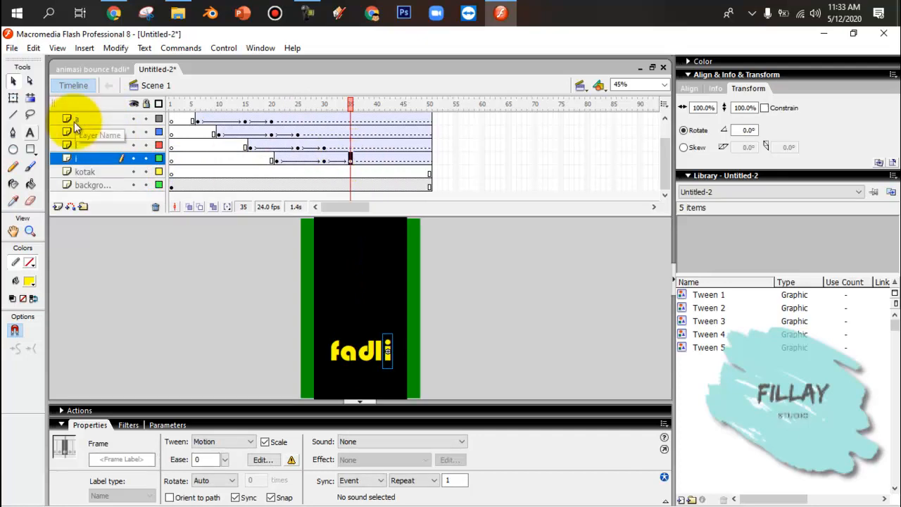
{"action": "left_click", "coordinate": [177, 175]}
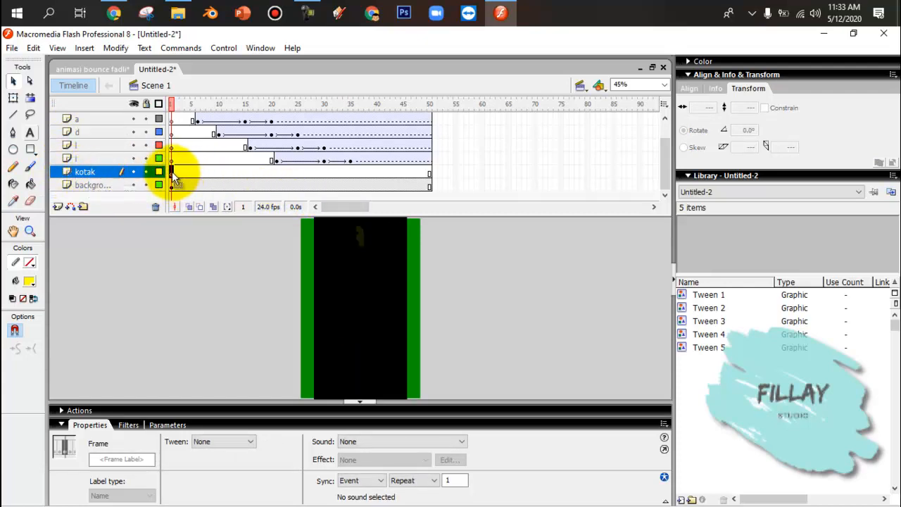
{"action": "left_click_drag", "start_coordinate": [174, 105], "coordinate": [274, 105]}
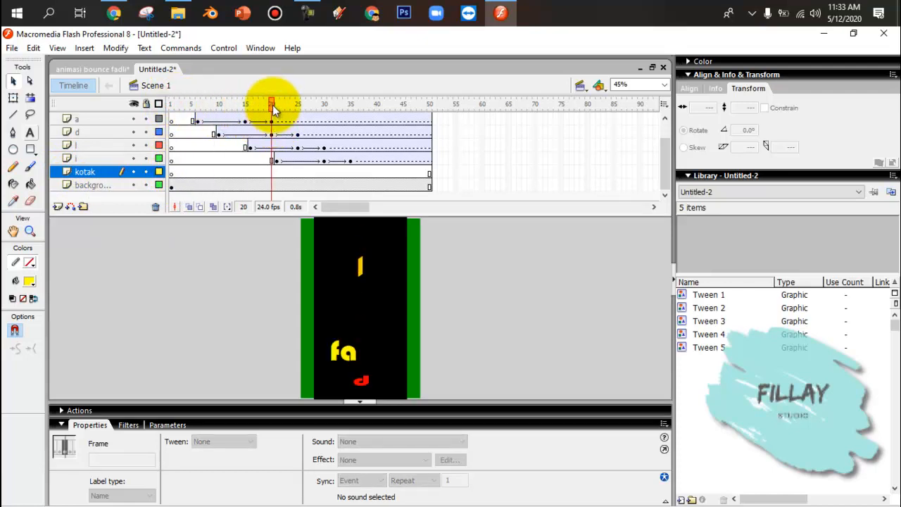
{"action": "left_click", "coordinate": [276, 161]}
{"action": "left_click", "coordinate": [277, 173]}
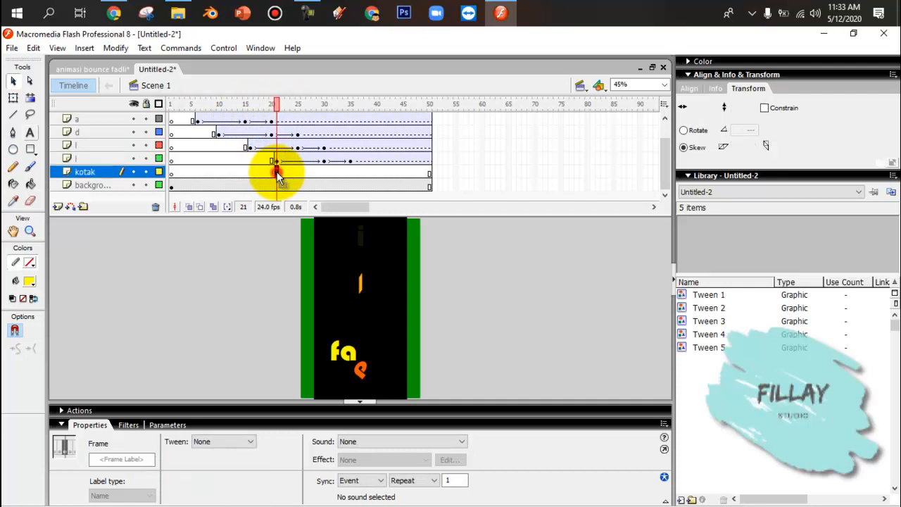
{"action": "left_click", "coordinate": [275, 160]}
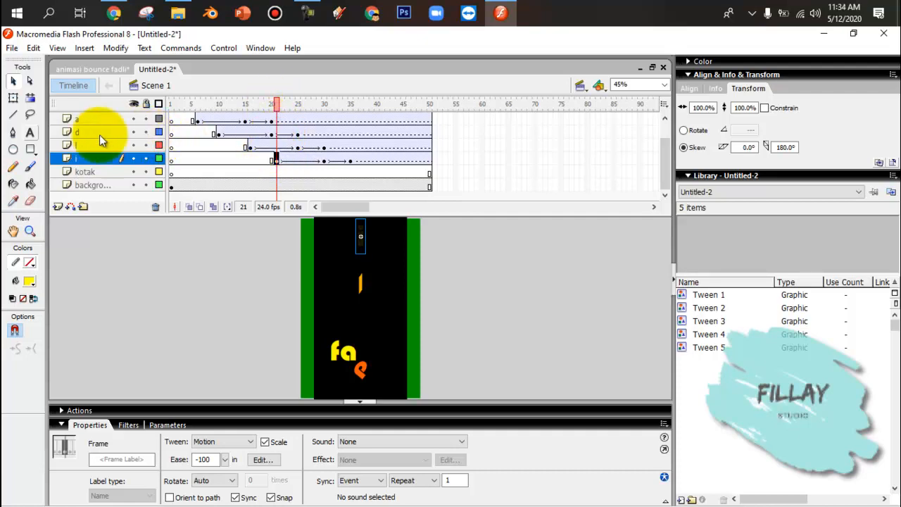
{"action": "left_click", "coordinate": [274, 161]}
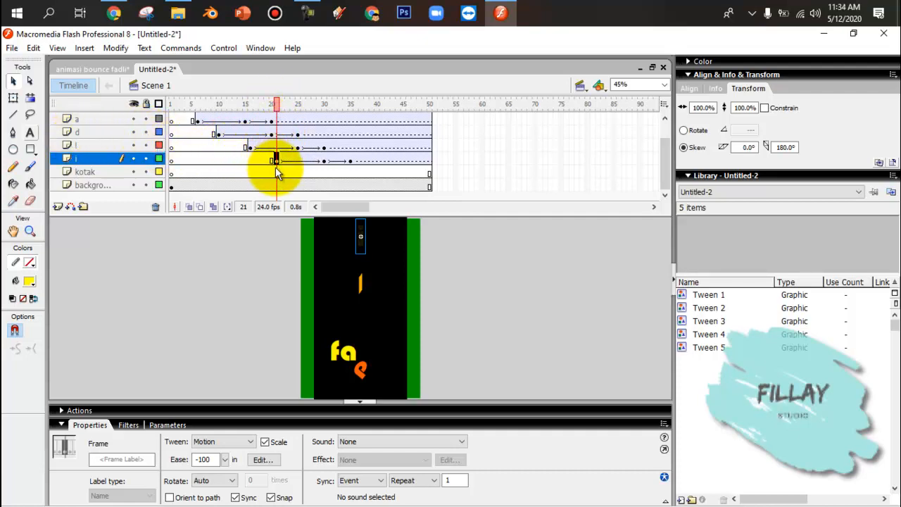
{"action": "left_click", "coordinate": [277, 173]}
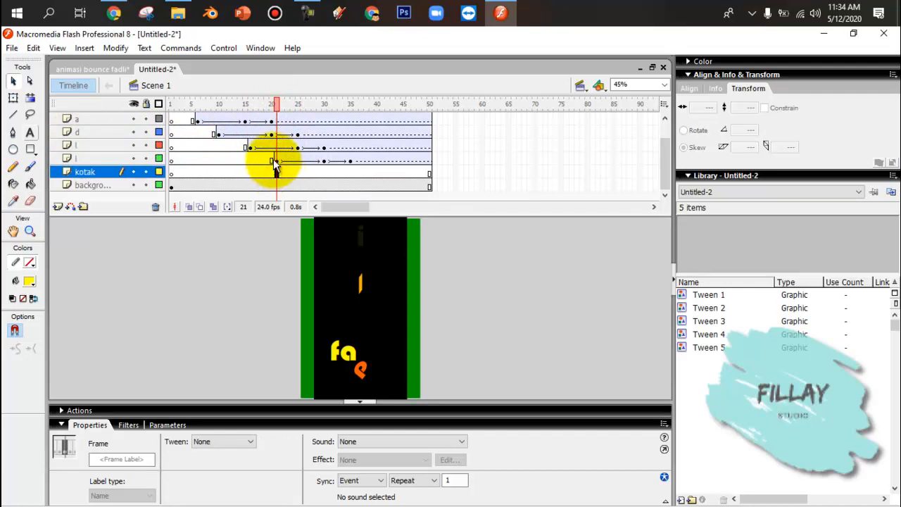
- Insert a keyframe at frame 21 of the kotak layer, in line with the i layer's starting keyframe
{"action": "left_click", "coordinate": [77, 159]}
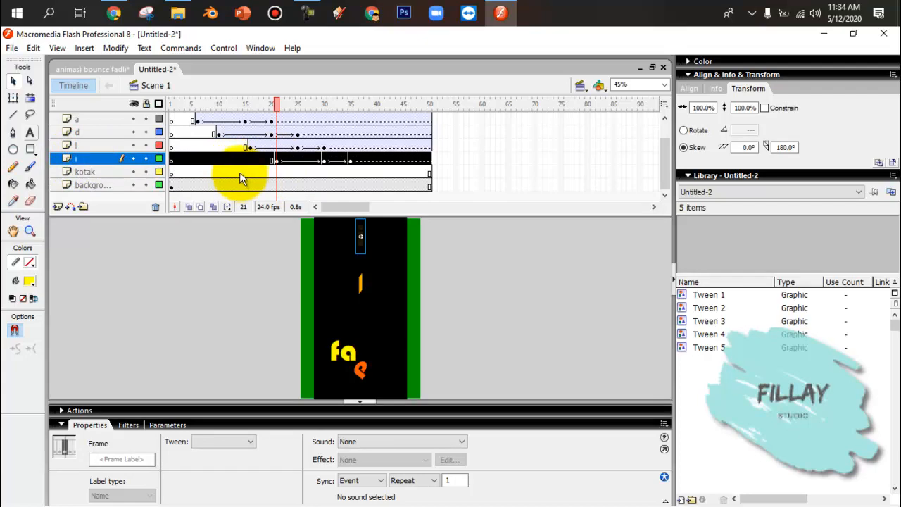
{"action": "left_click", "coordinate": [276, 160]}
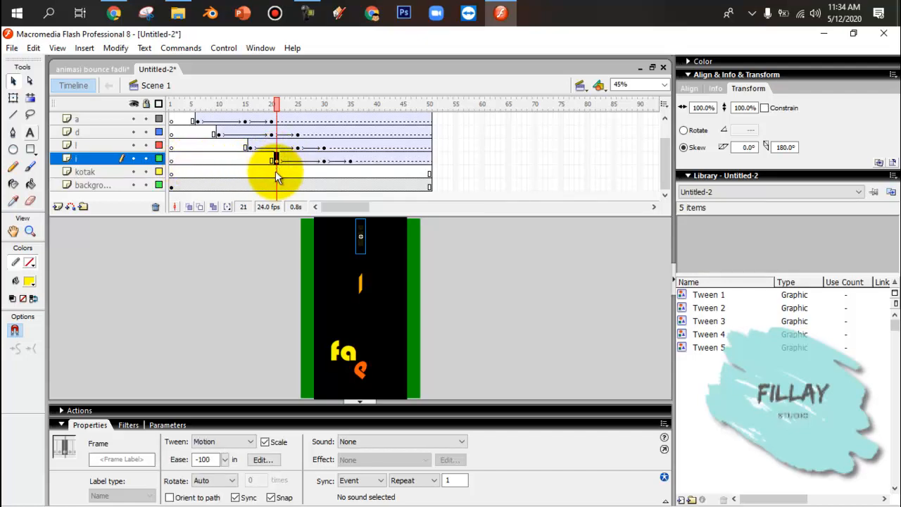
{"action": "left_click", "coordinate": [277, 174]}
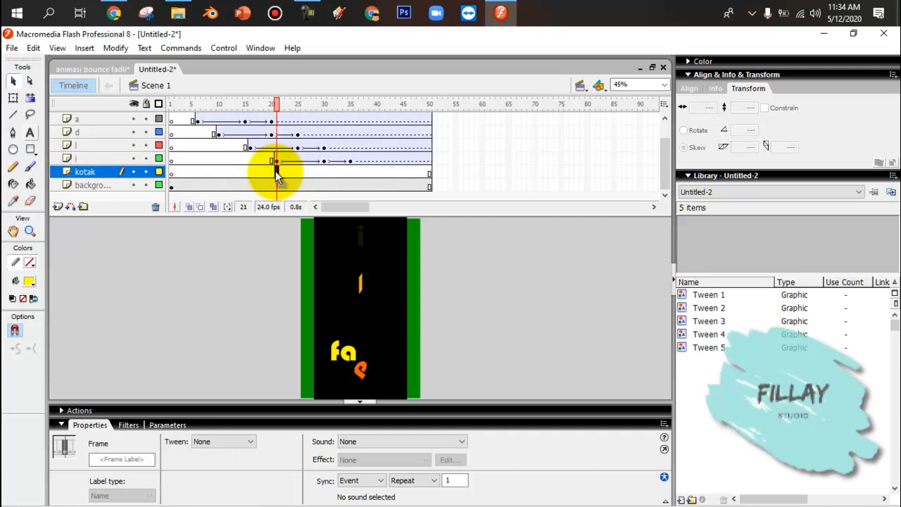
{"action": "right_click", "coordinate": [276, 174]}
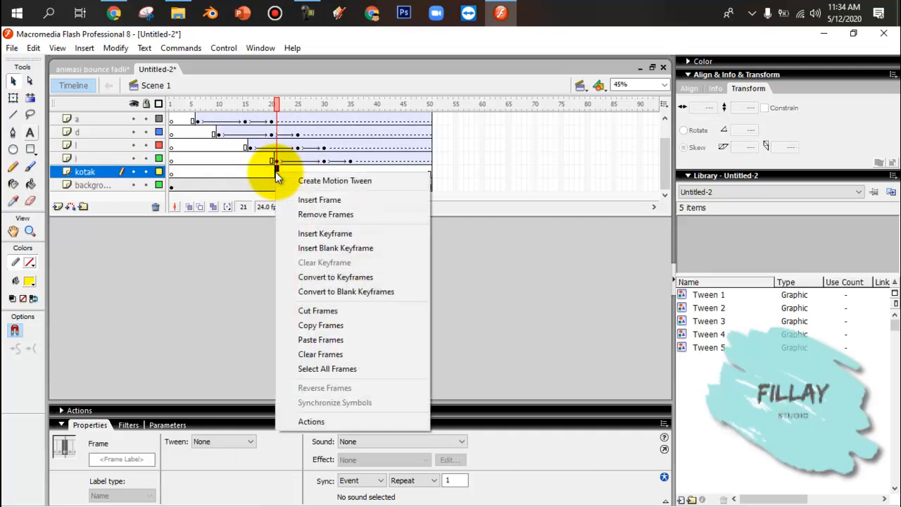
{"action": "left_click", "coordinate": [303, 233]}
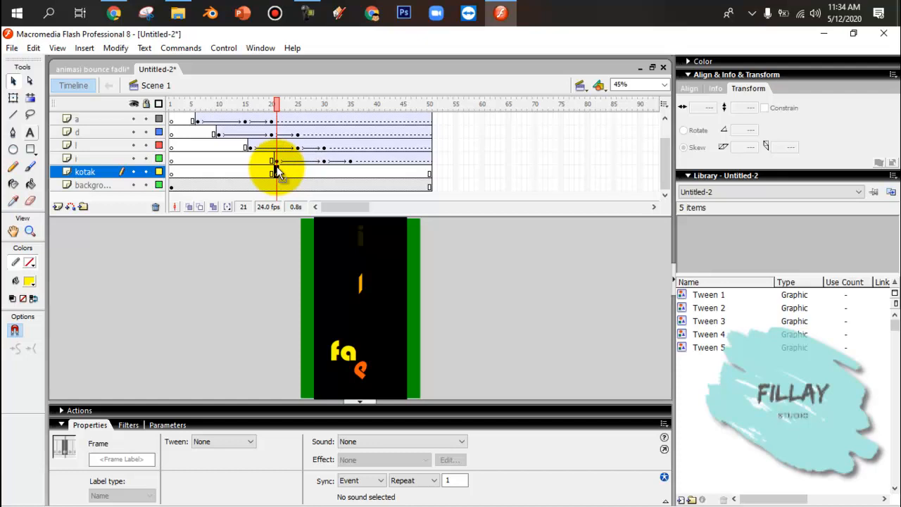
- Draw a green radial-gradient rectangle about 312 by 86 px behind the word, spanning the black area between the green strips
{"action": "left_click", "coordinate": [35, 150]}
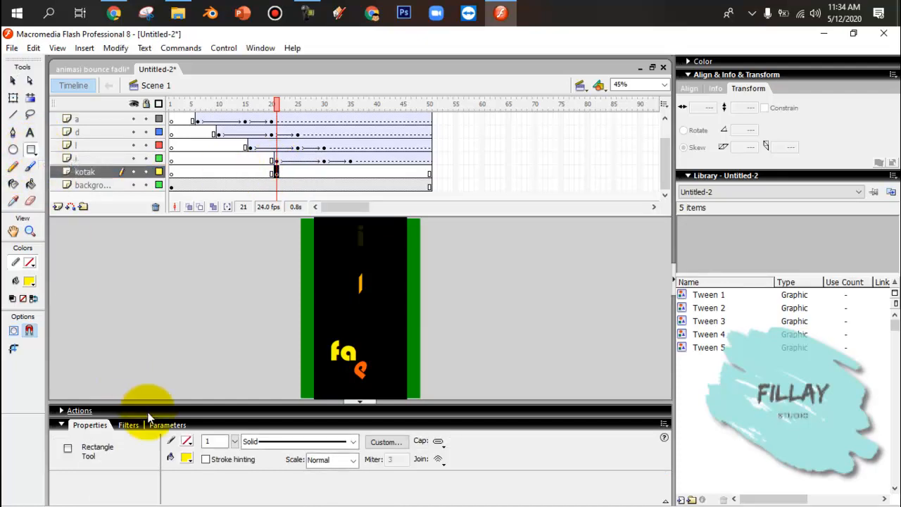
{"action": "left_click", "coordinate": [186, 459]}
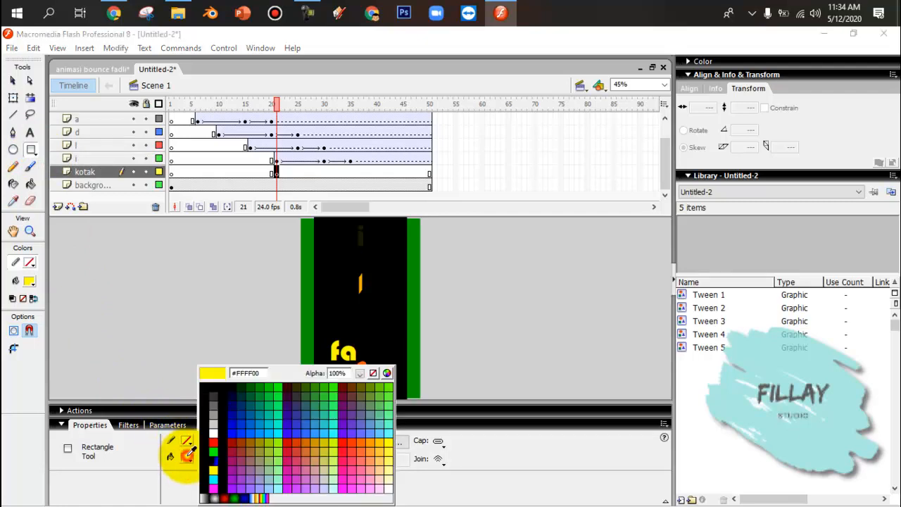
{"action": "left_click", "coordinate": [236, 497]}
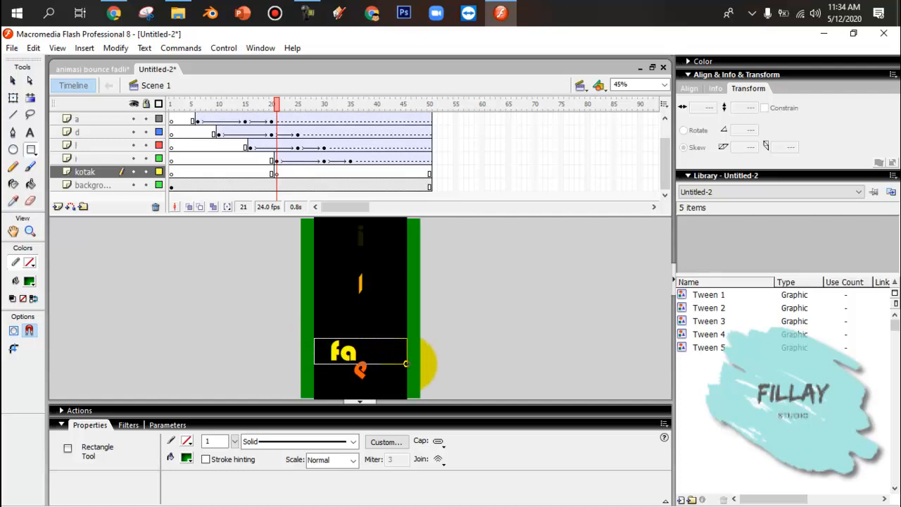
{"action": "left_click_drag", "start_coordinate": [407, 364], "coordinate": [407, 364]}
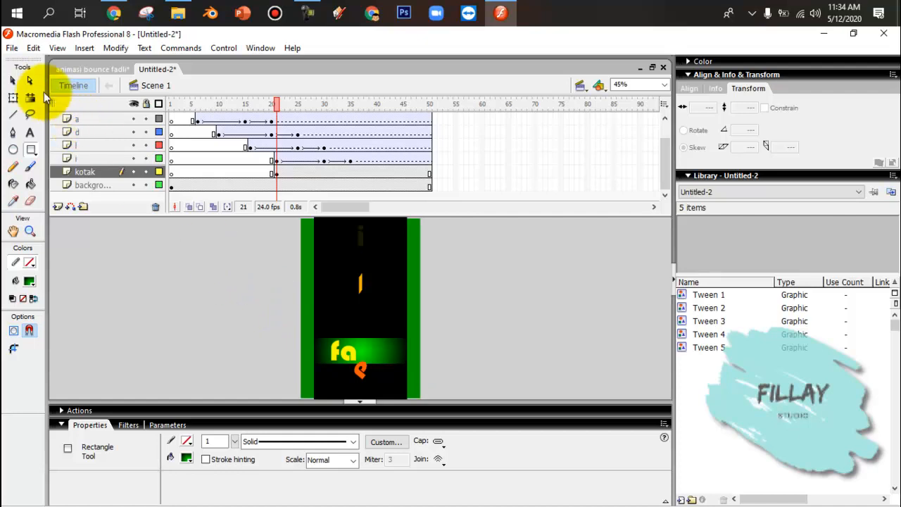
- Centre the green gradient rectangle horizontally on the stage
{"action": "left_click", "coordinate": [13, 81]}
{"action": "left_click", "coordinate": [387, 359]}
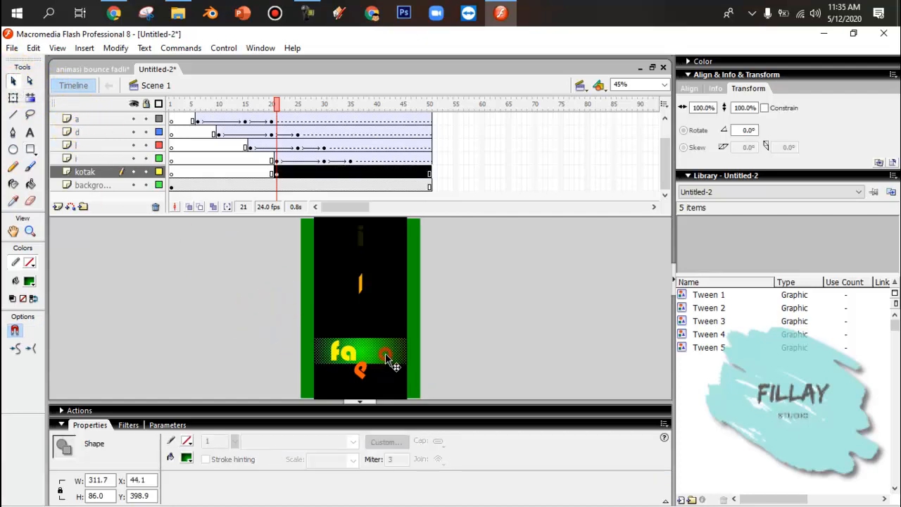
{"action": "left_click", "coordinate": [689, 88]}
{"action": "left_click", "coordinate": [705, 115]}
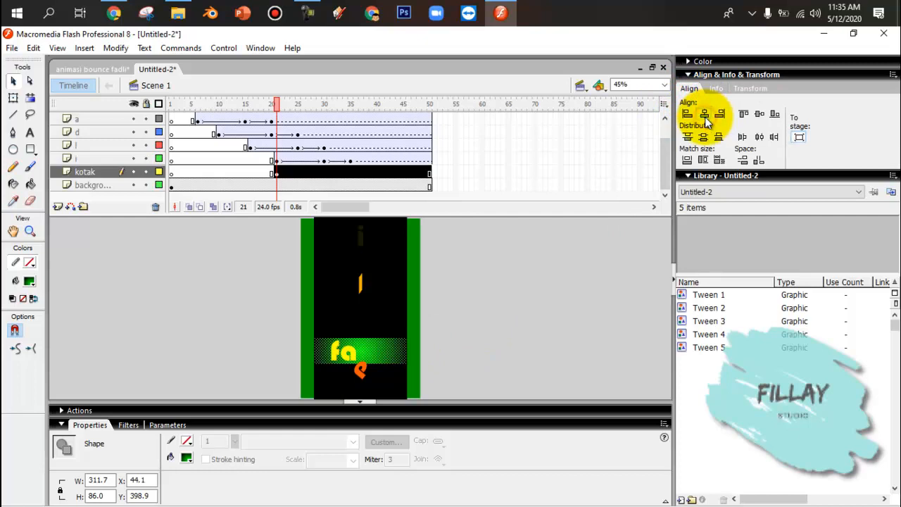
- Create a motion tween for the rectangle on the kotak layer, starting from frame 21
{"action": "left_click", "coordinate": [289, 172]}
{"action": "left_click", "coordinate": [276, 173]}
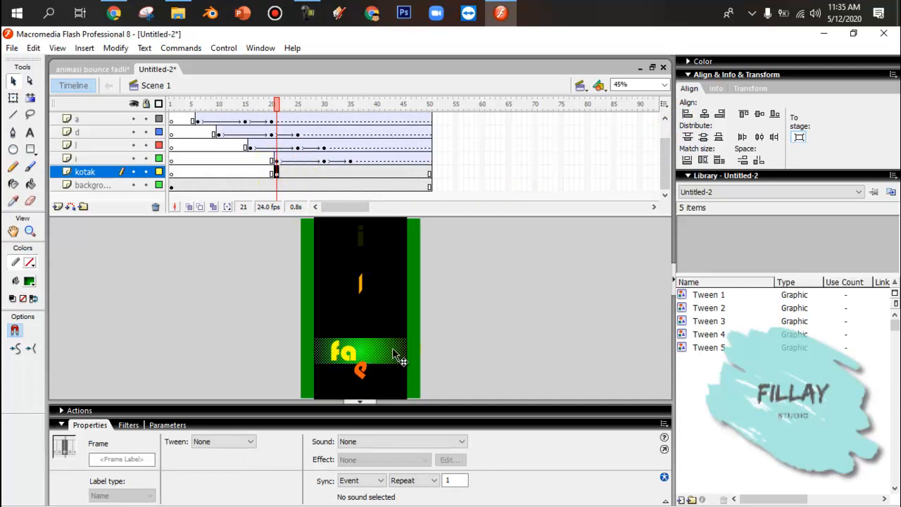
{"action": "left_click", "coordinate": [298, 173]}
{"action": "right_click", "coordinate": [298, 173]}
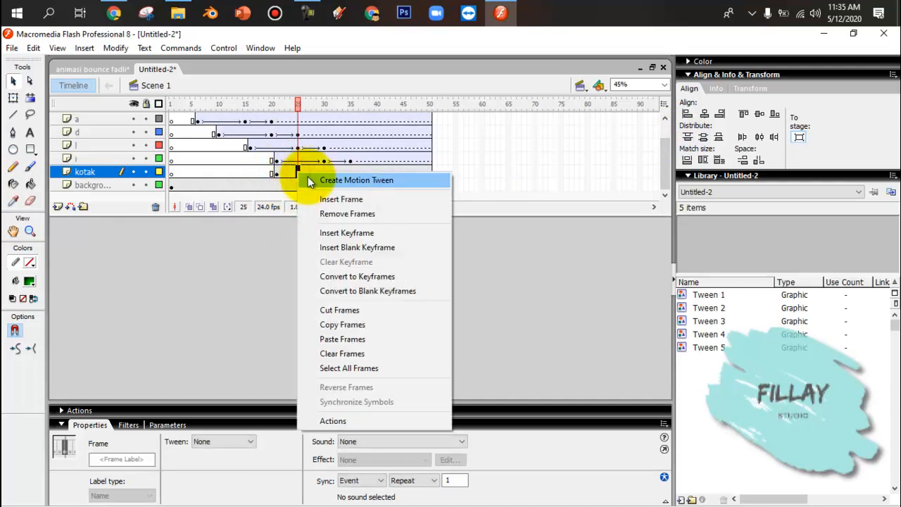
{"action": "left_click", "coordinate": [355, 181]}
- Insert keyframes at frames 30 and 35 of the kotak layer
{"action": "left_click", "coordinate": [324, 173]}
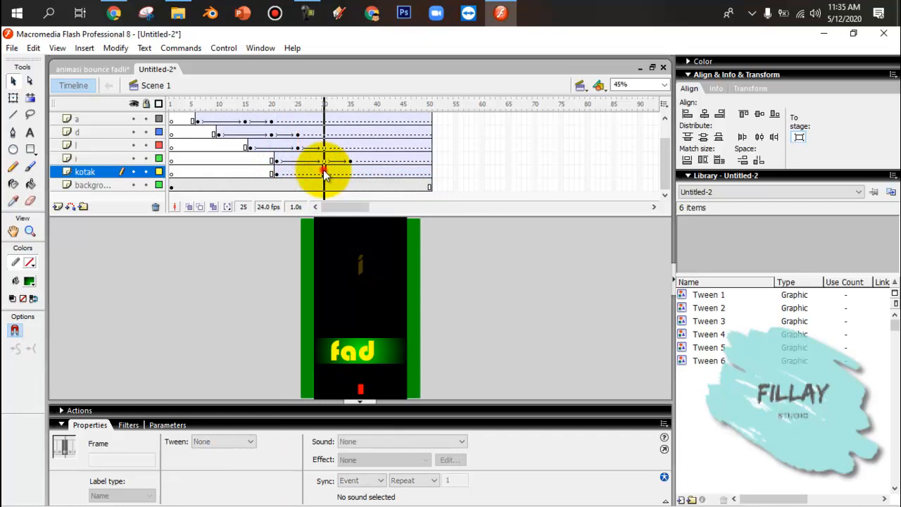
{"action": "right_click", "coordinate": [323, 173]}
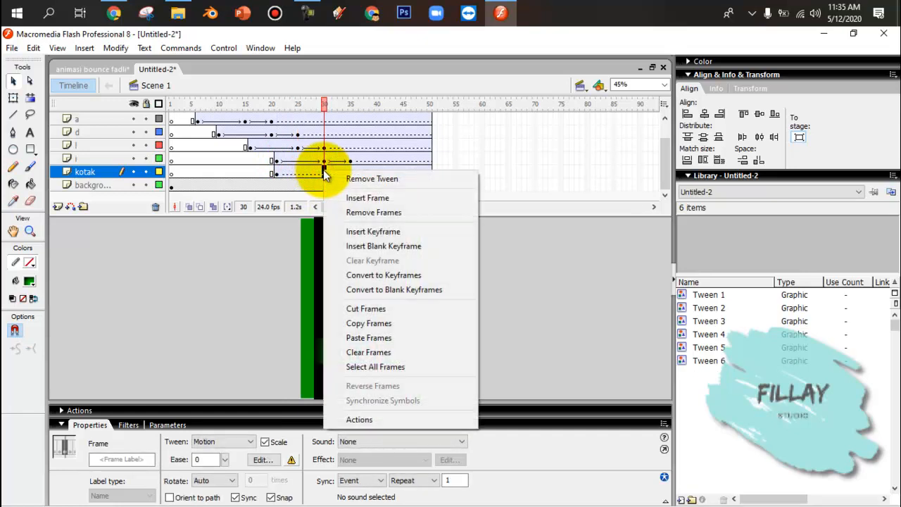
{"action": "left_click", "coordinate": [355, 232]}
{"action": "left_click", "coordinate": [354, 178]}
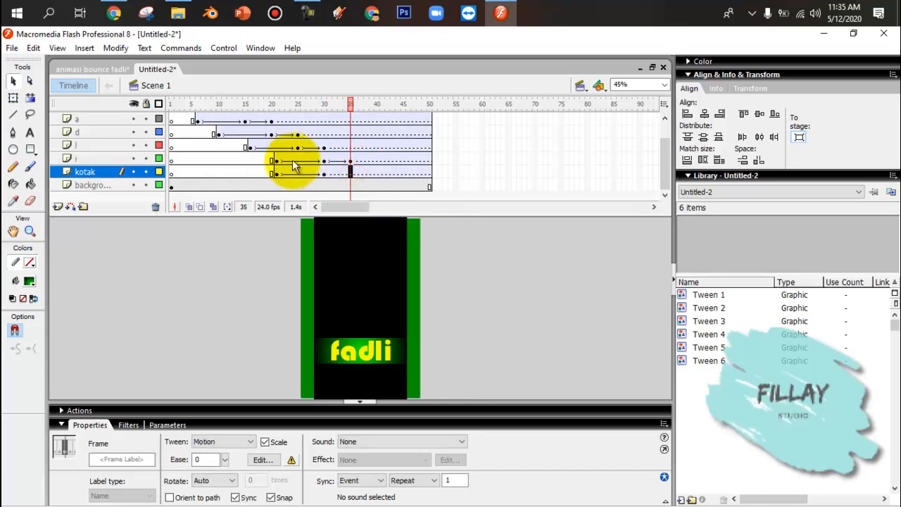
{"action": "right_click", "coordinate": [350, 174]}
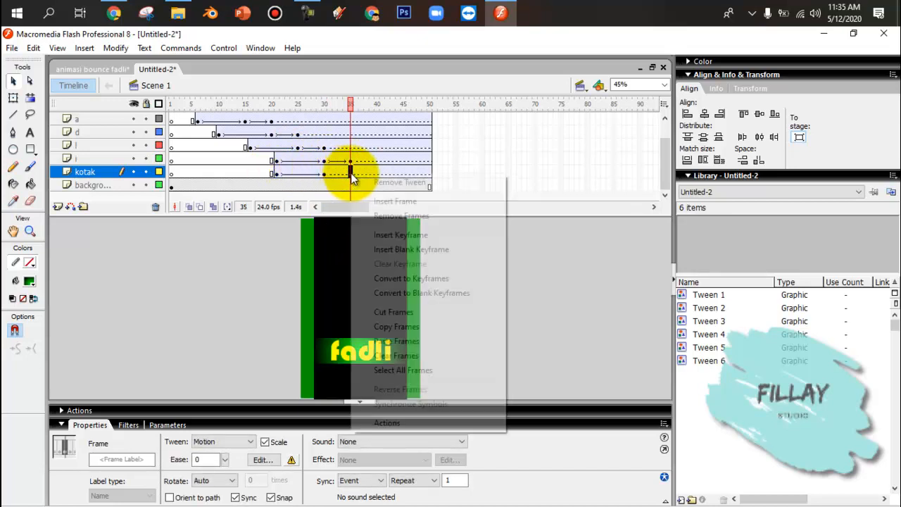
{"action": "left_click", "coordinate": [385, 234]}
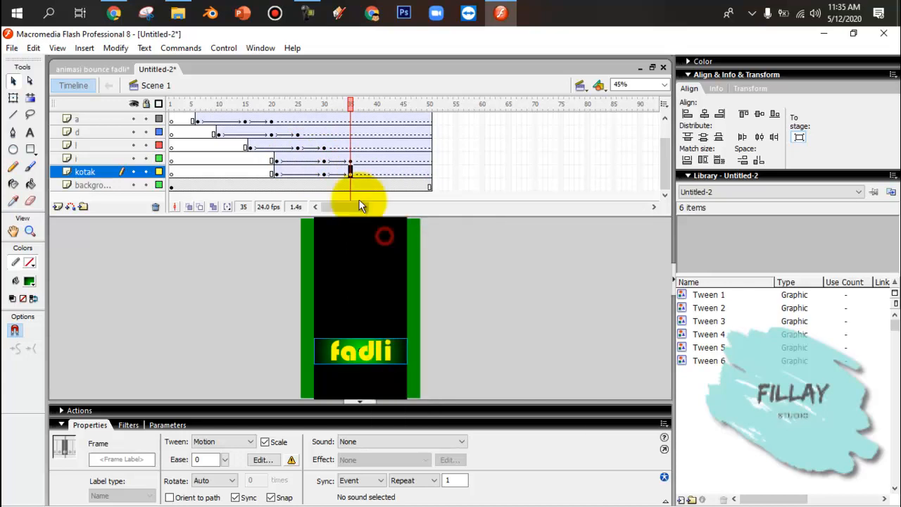
- On frame 21 of the kotak layer, align the rectangle to the stage's top edge and set the tween's ease to -100
{"action": "left_click", "coordinate": [277, 174]}
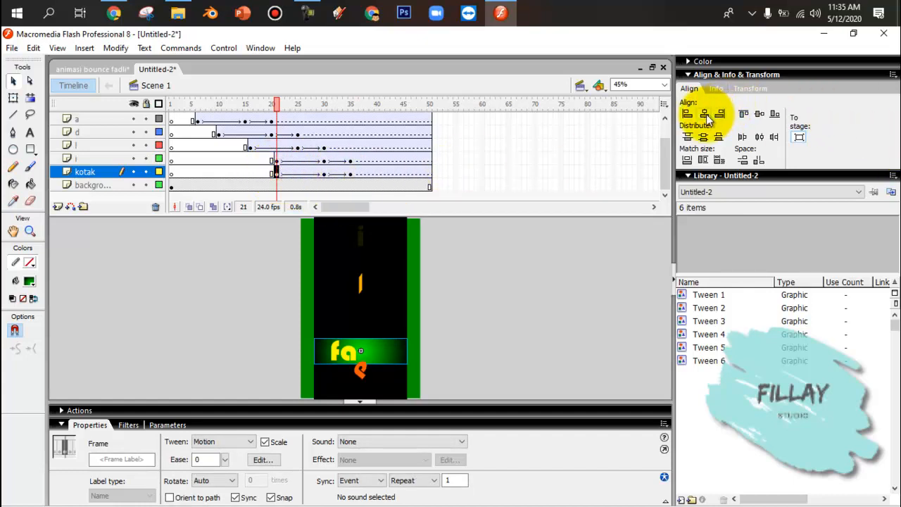
{"action": "left_click", "coordinate": [744, 115]}
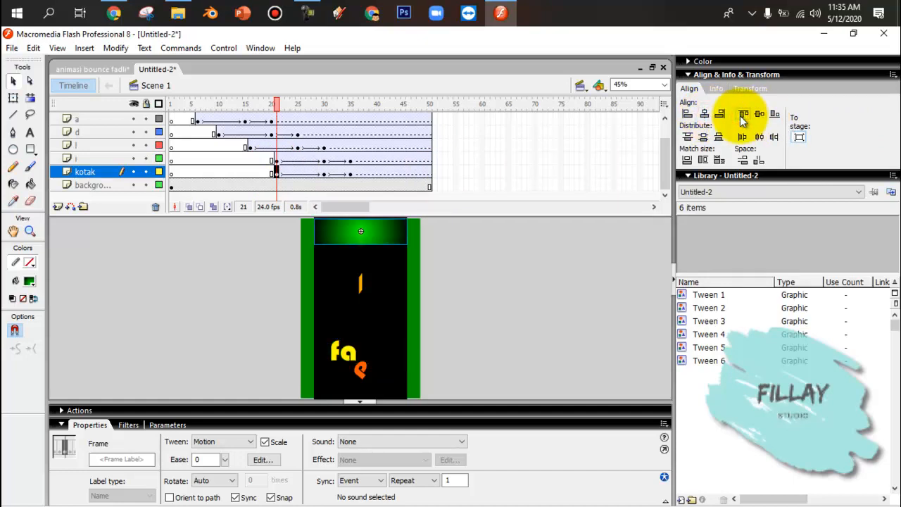
{"action": "left_click", "coordinate": [750, 88]}
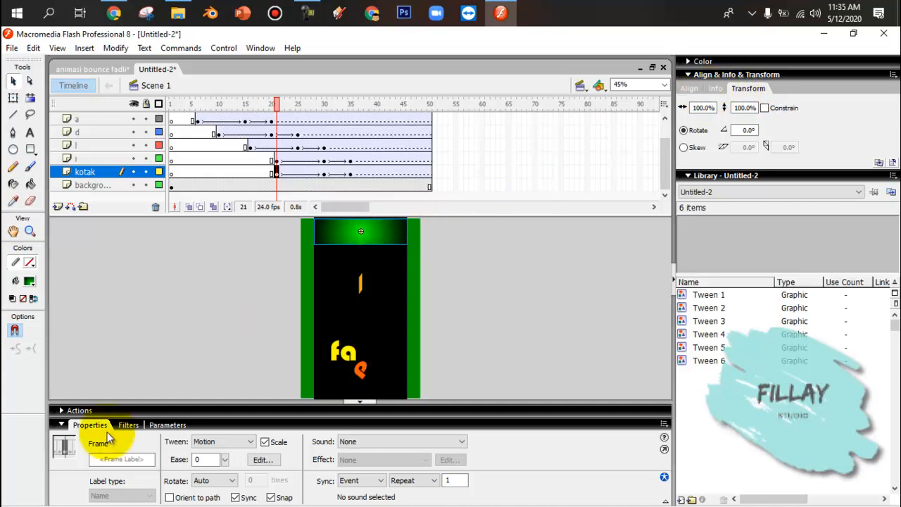
{"action": "double_click", "coordinate": [200, 460]}
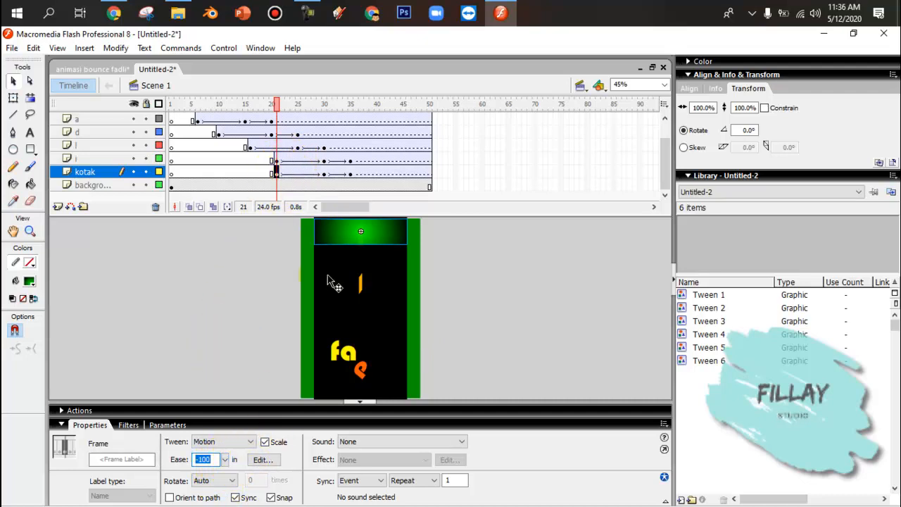
- Apply an Alpha colour effect of 0% to the rectangle on frame 21
{"action": "left_click", "coordinate": [346, 237]}
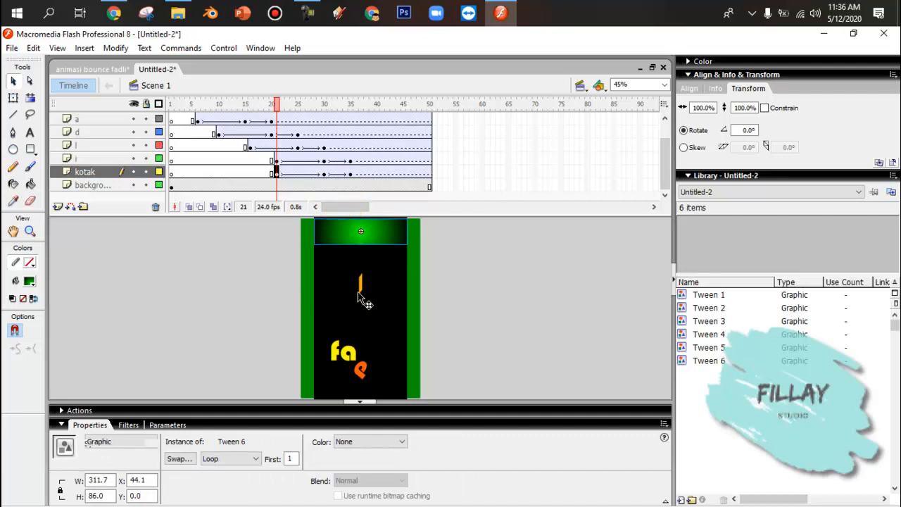
{"action": "left_click", "coordinate": [374, 439]}
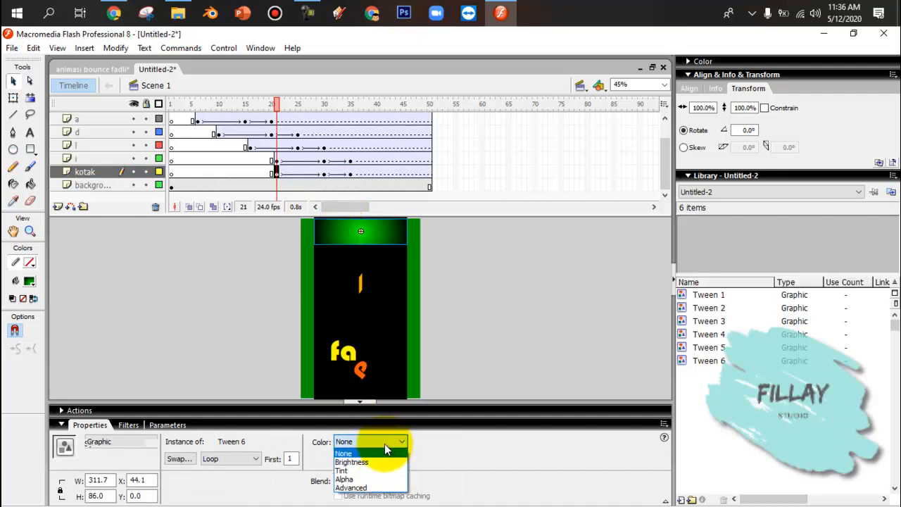
{"action": "left_click", "coordinate": [376, 479]}
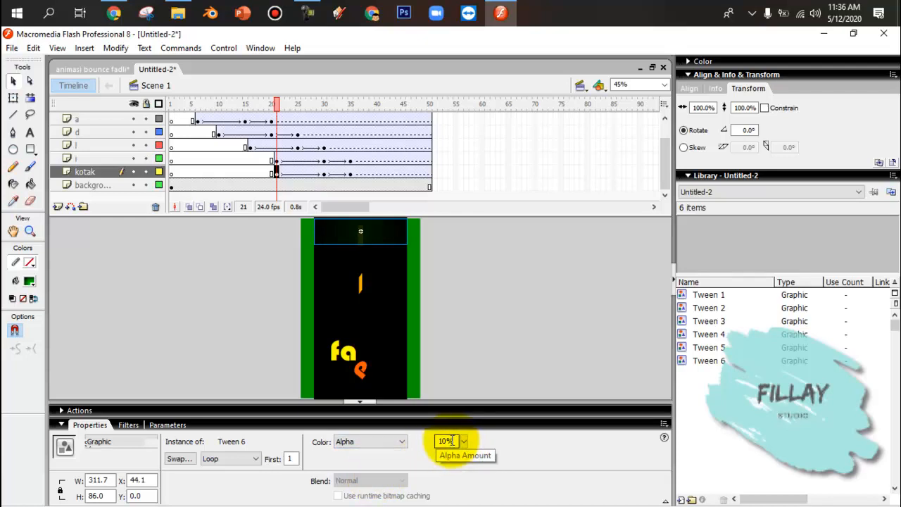
{"action": "left_click_drag", "start_coordinate": [456, 441], "coordinate": [404, 447]}
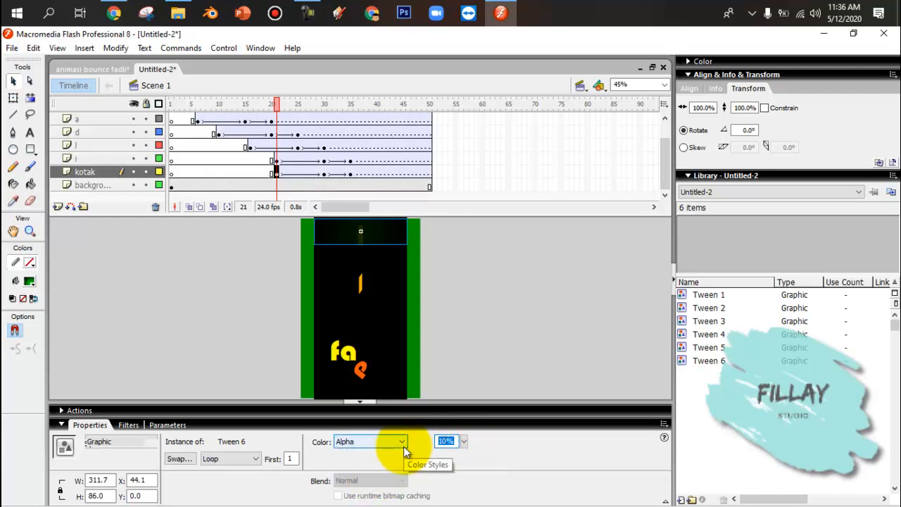
{"action": "type", "text": "0"}
{"action": "key", "text": "Return"}
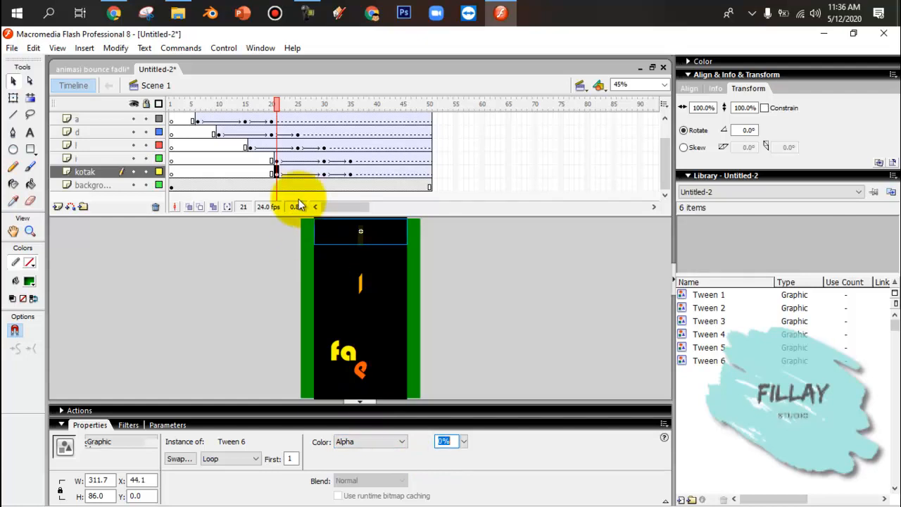
- On frame 30 of the kotak layer, centre the rectangle horizontally and align it to the stage's bottom edge
{"action": "left_click", "coordinate": [325, 173]}
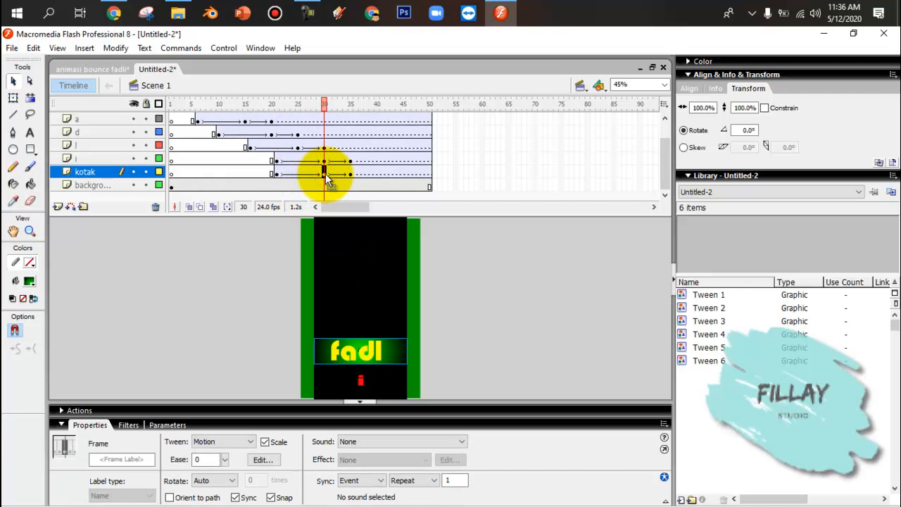
{"action": "left_click", "coordinate": [689, 89]}
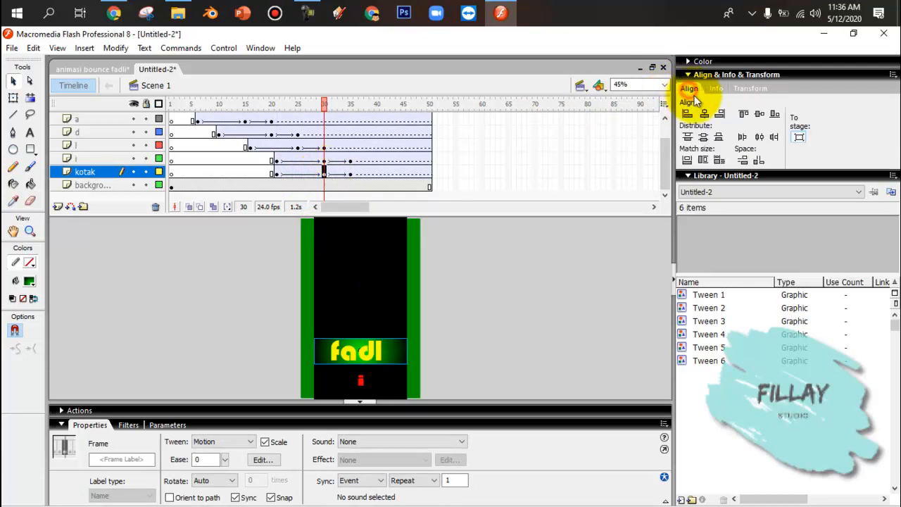
{"action": "left_click", "coordinate": [703, 116]}
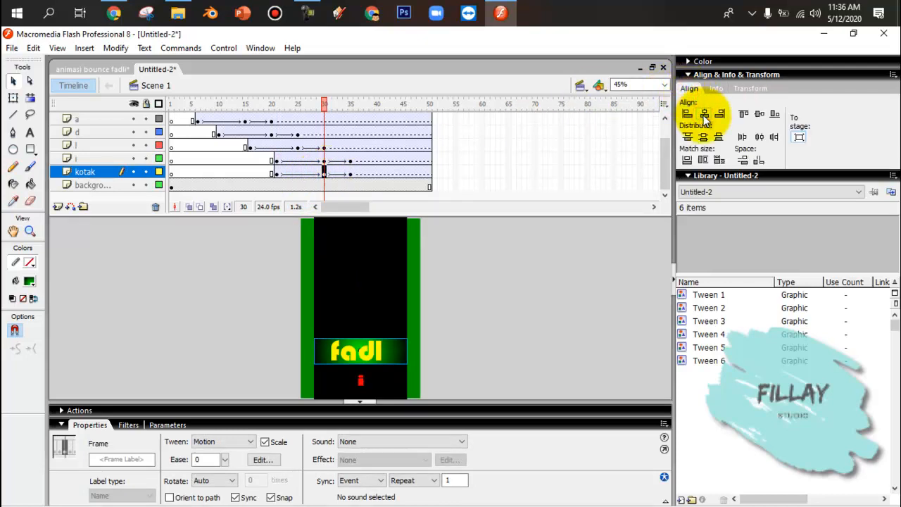
{"action": "left_click", "coordinate": [775, 114]}
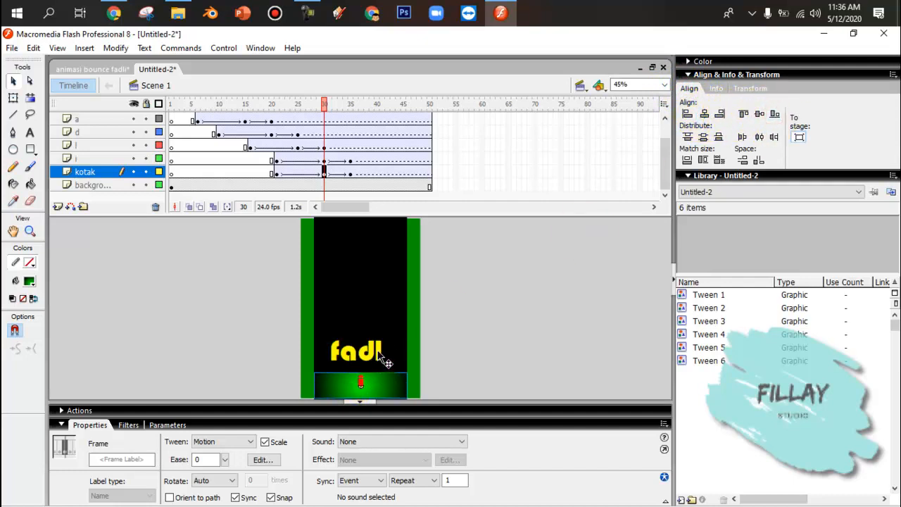
- Set the motion tween's ease to 100 on frame 30 of the kotak layer, keeping its rotation on Auto
{"action": "double_click", "coordinate": [199, 459]}
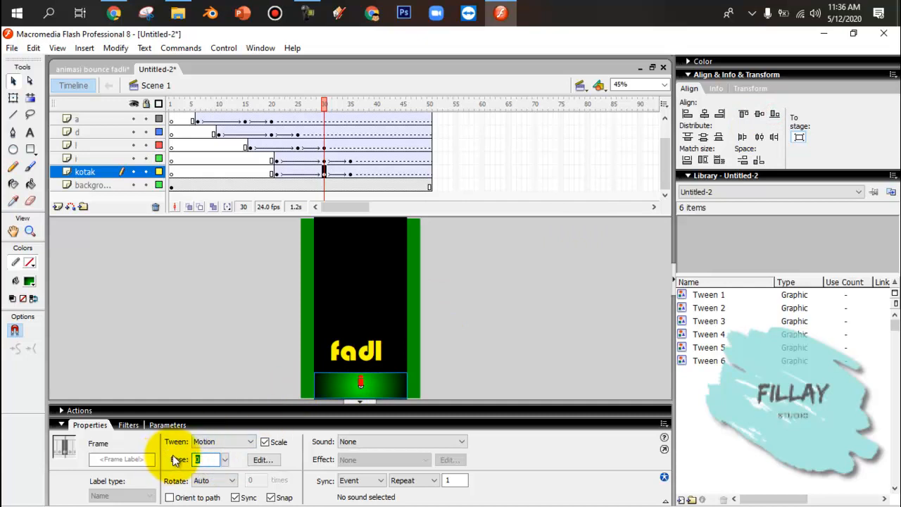
{"action": "type", "text": "100"}
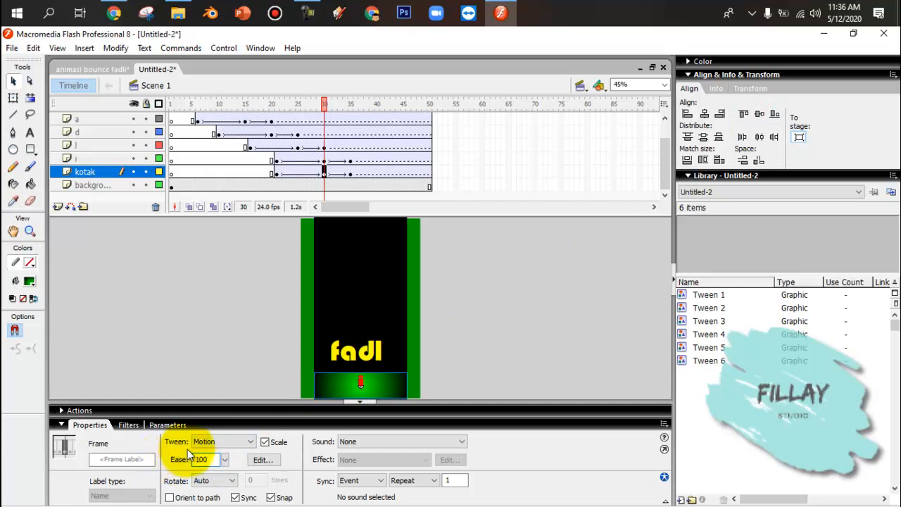
{"action": "key", "text": "Return"}
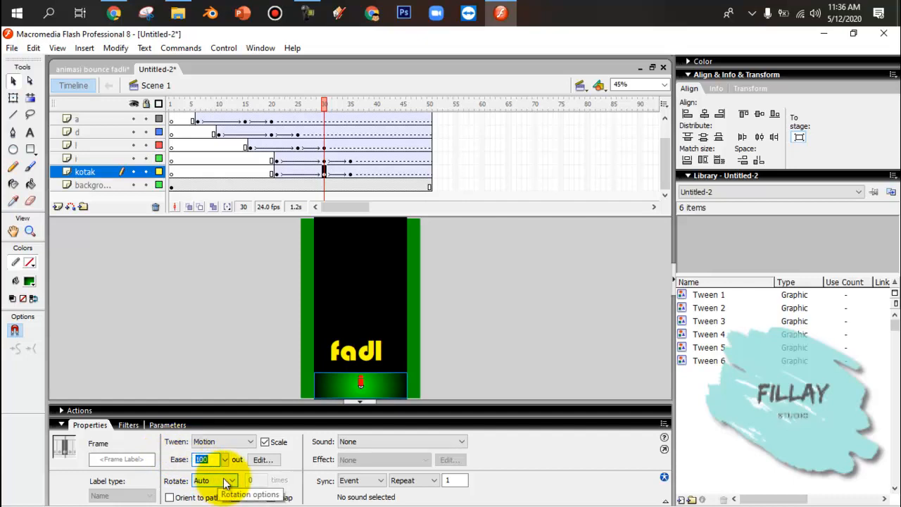
{"action": "left_click", "coordinate": [227, 482]}
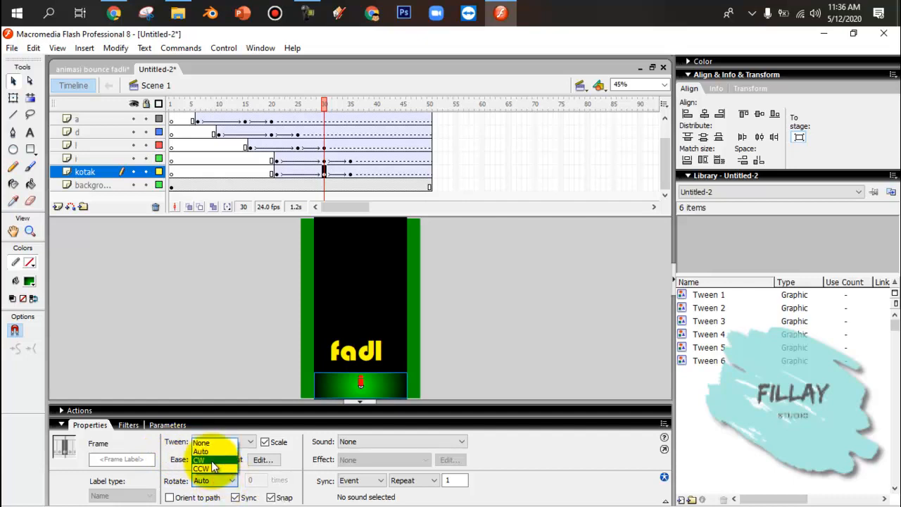
{"action": "left_click", "coordinate": [214, 452]}
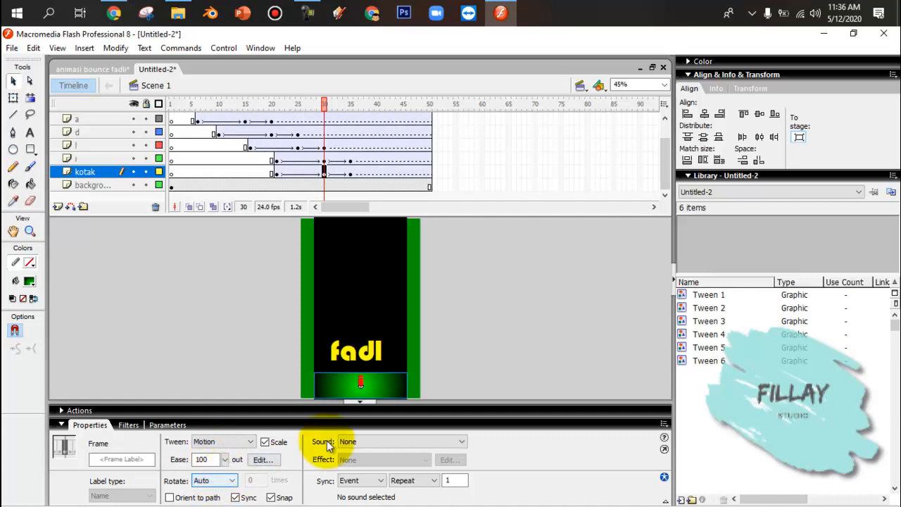
- Apply an Alpha colour effect of 50% to the gradient rectangle on frame 30
{"action": "left_click", "coordinate": [391, 386]}
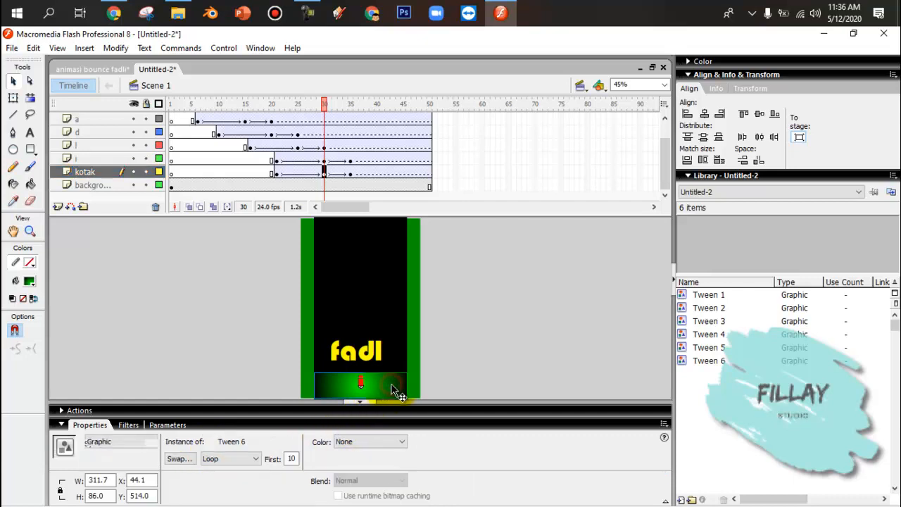
{"action": "left_click", "coordinate": [365, 441]}
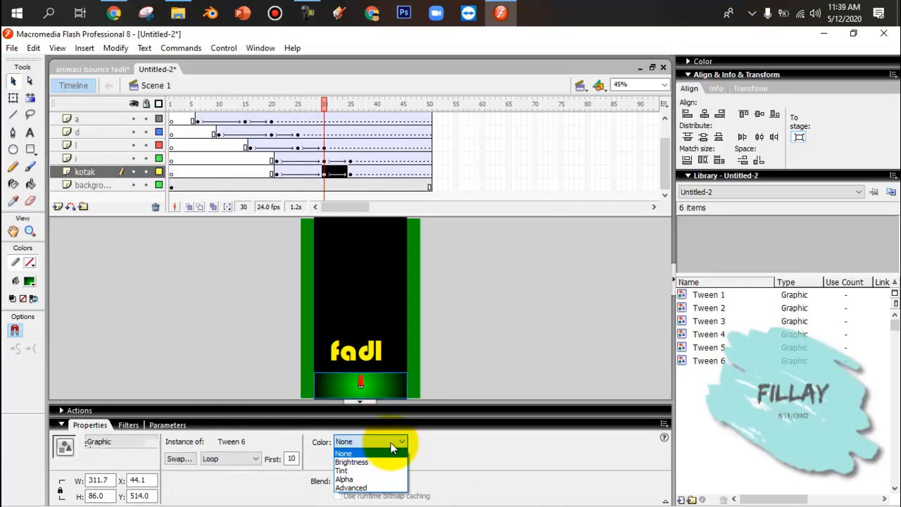
{"action": "left_click", "coordinate": [344, 479]}
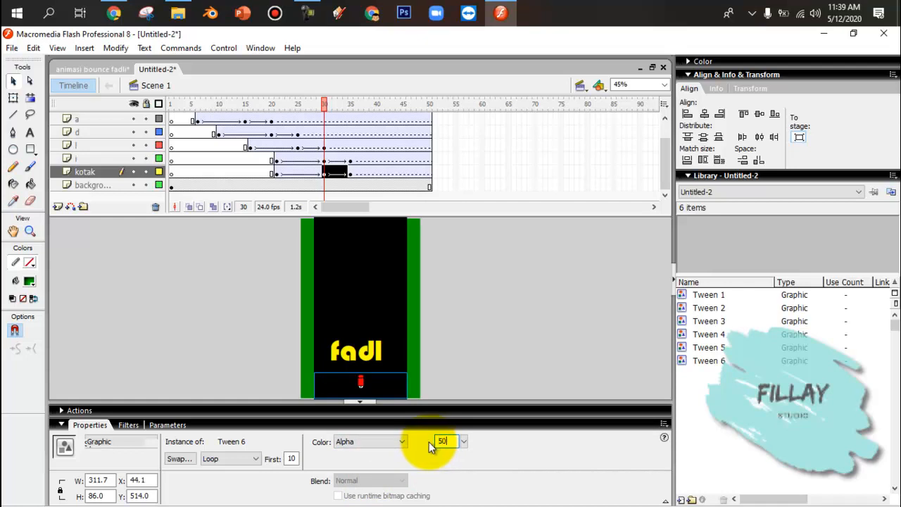
{"action": "key", "text": "Return"}
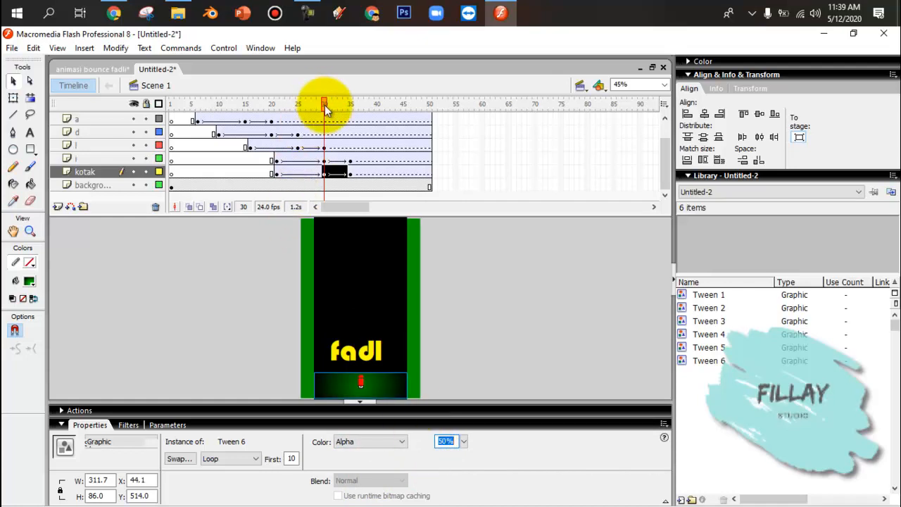
{"action": "left_click_drag", "start_coordinate": [325, 110], "coordinate": [339, 185]}
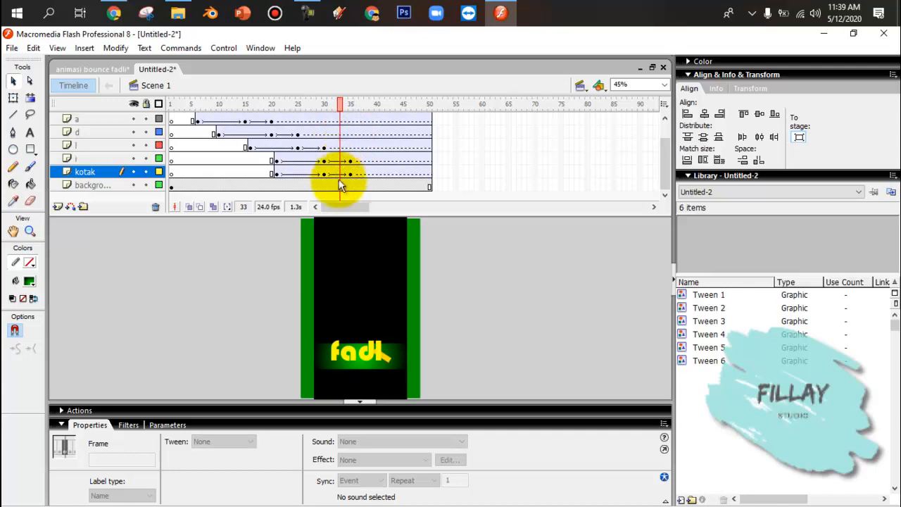
- Scale the gradient rectangle's height to 50% on frame 30 of the kotak layer, leaving its width unconstrained
{"action": "left_click", "coordinate": [324, 174]}
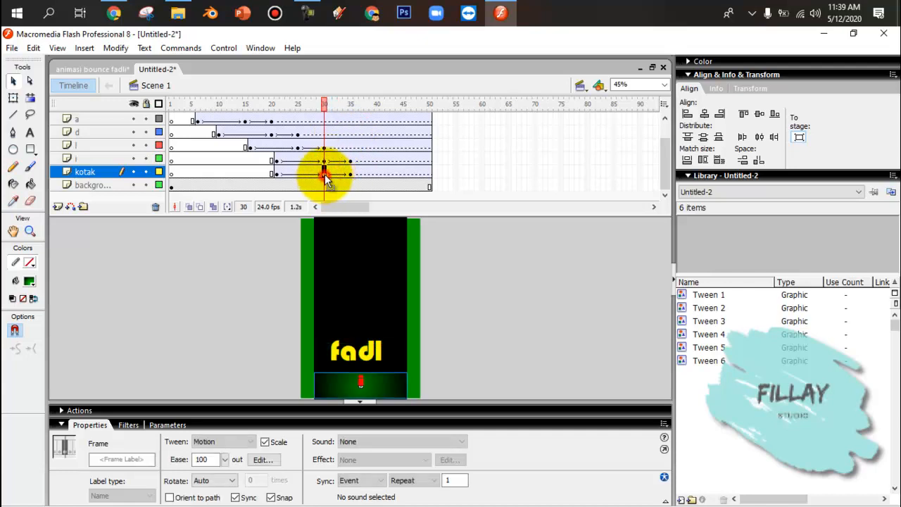
{"action": "left_click", "coordinate": [362, 384]}
{"action": "left_click", "coordinate": [387, 392]}
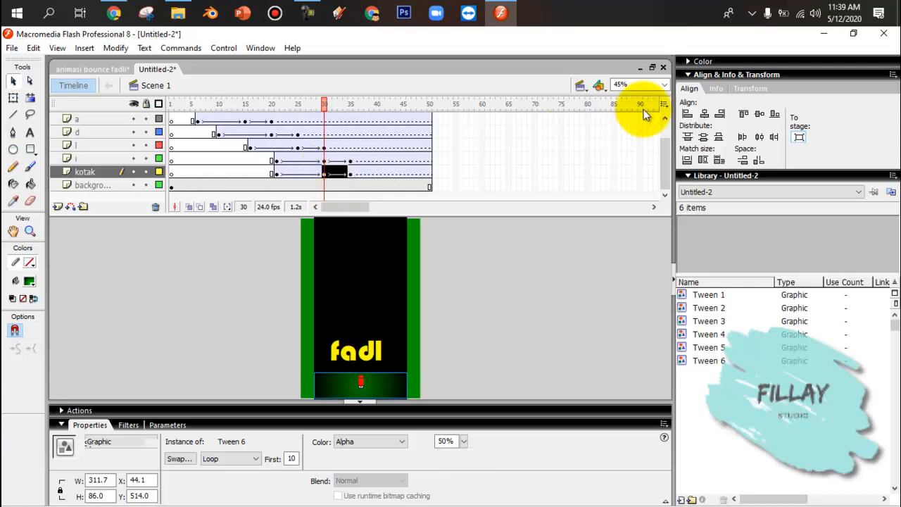
{"action": "left_click", "coordinate": [757, 88]}
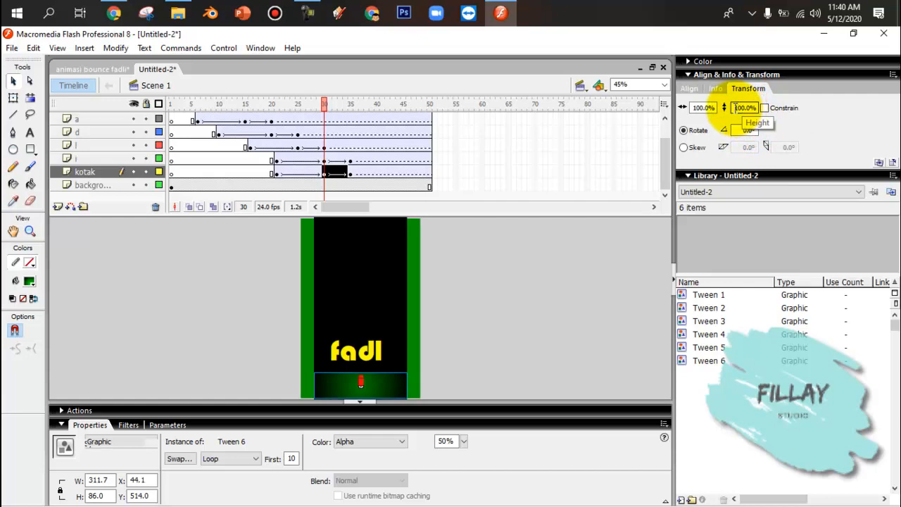
{"action": "left_click", "coordinate": [744, 110]}
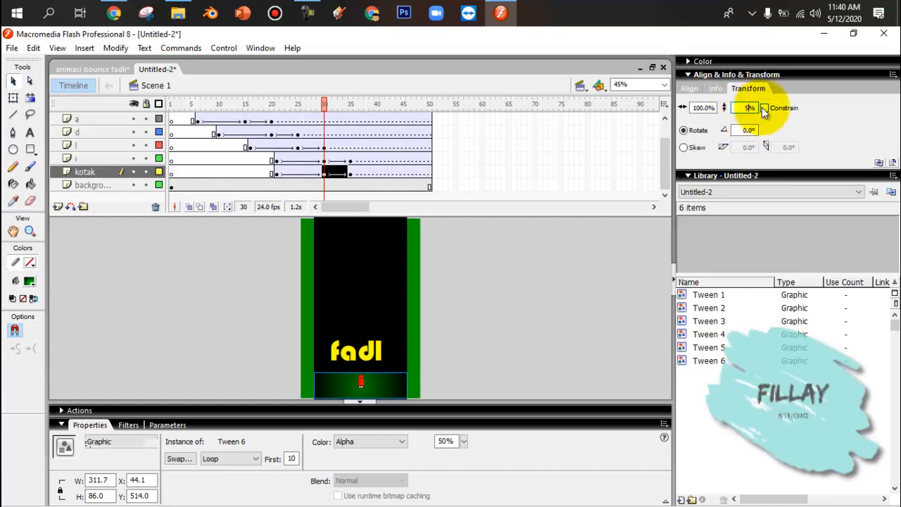
{"action": "type", "text": "50"}
{"action": "key", "text": "Return"}
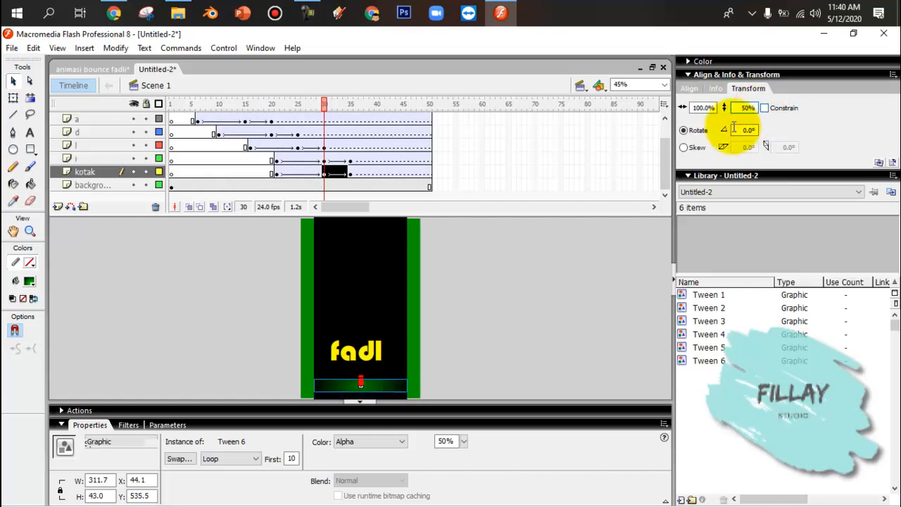
{"action": "mouse_move", "coordinate": [326, 113]}
{"action": "left_mouse_down"}
{"action": "mouse_move", "coordinate": [243, 111]}
{"action": "mouse_move", "coordinate": [348, 116]}
{"action": "mouse_move", "coordinate": [312, 121]}
{"action": "mouse_move", "coordinate": [325, 126]}
{"action": "left_mouse_up"}
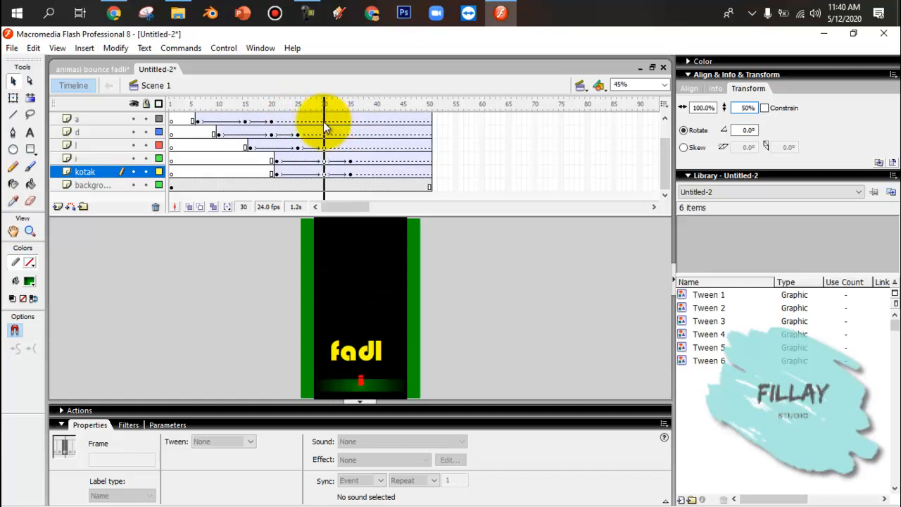
{"action": "left_click", "coordinate": [324, 172]}
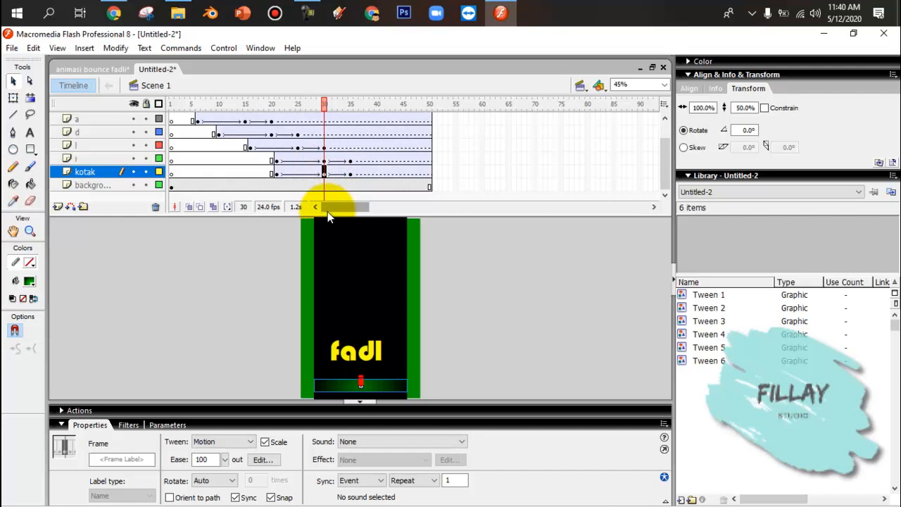
- Remove frames 36 to 50 from the kotak layer and preview its tween
{"action": "left_click", "coordinate": [351, 175]}
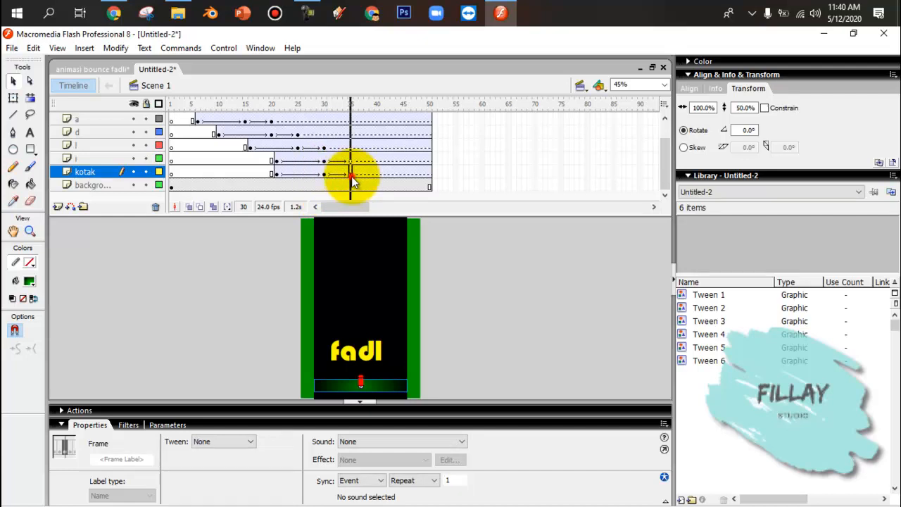
{"action": "left_click", "coordinate": [278, 174]}
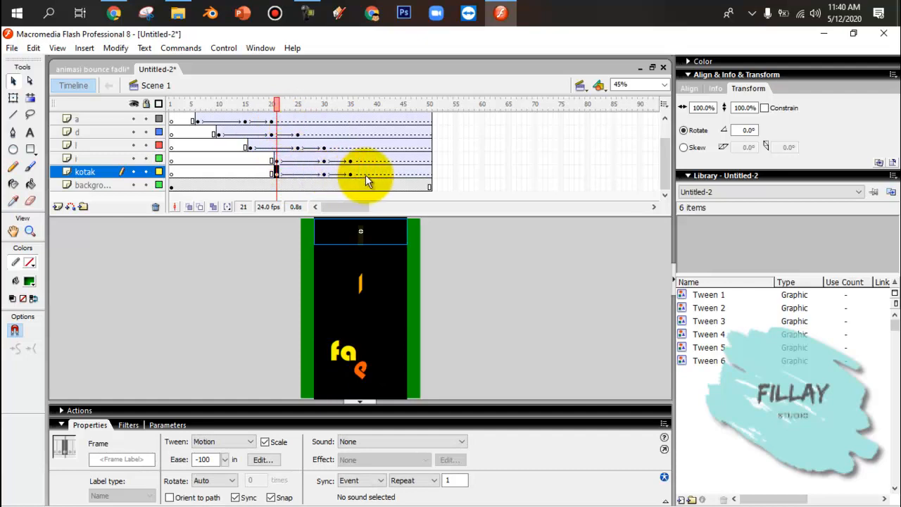
{"action": "left_click_drag", "start_coordinate": [355, 174], "coordinate": [427, 172]}
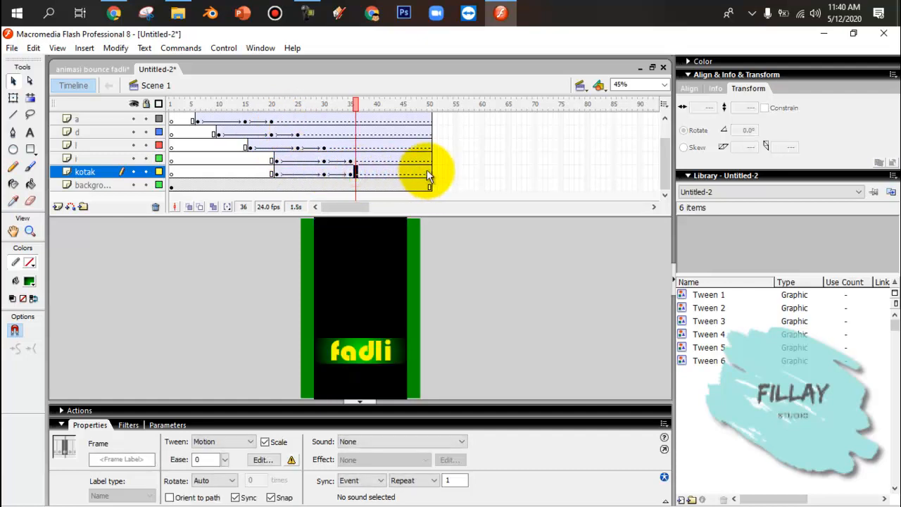
{"action": "left_click", "coordinate": [355, 173]}
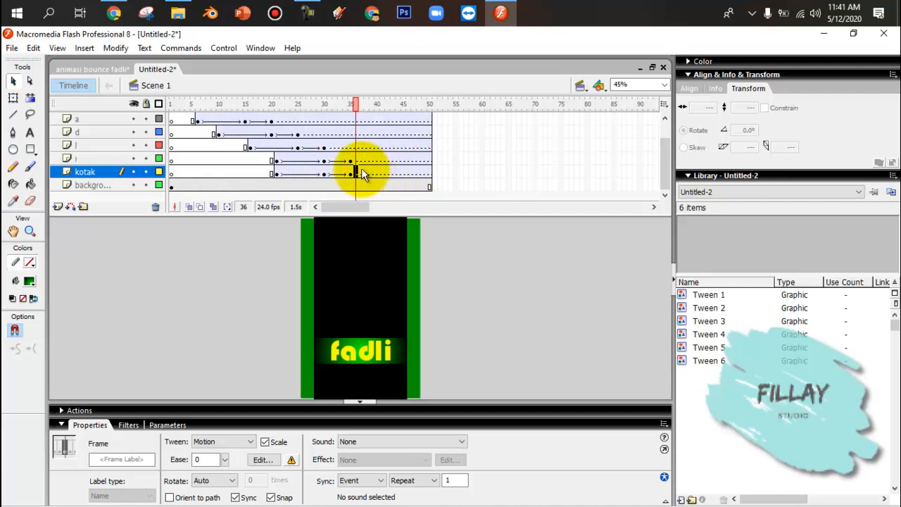
{"action": "left_click", "coordinate": [431, 173]}
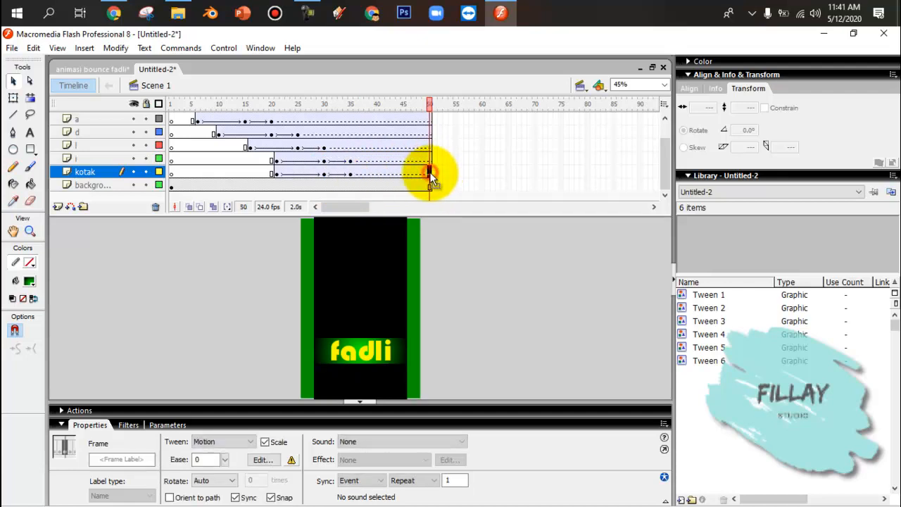
{"action": "left_click", "coordinate": [357, 173]}
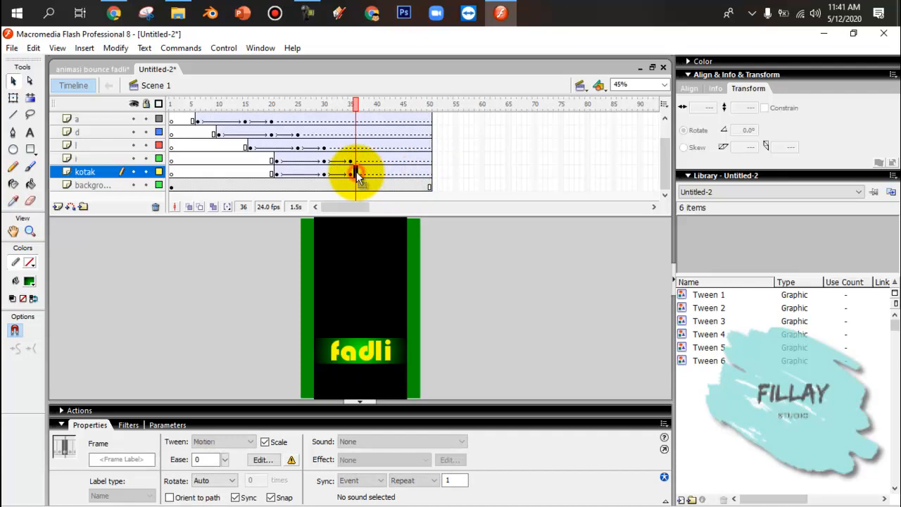
{"action": "left_click", "coordinate": [431, 173], "text": "shift"}
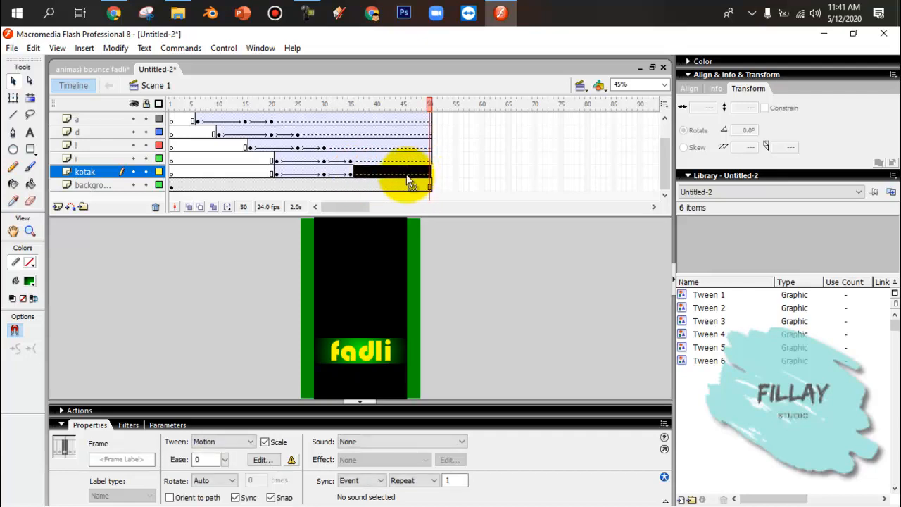
{"action": "right_click", "coordinate": [407, 176]}
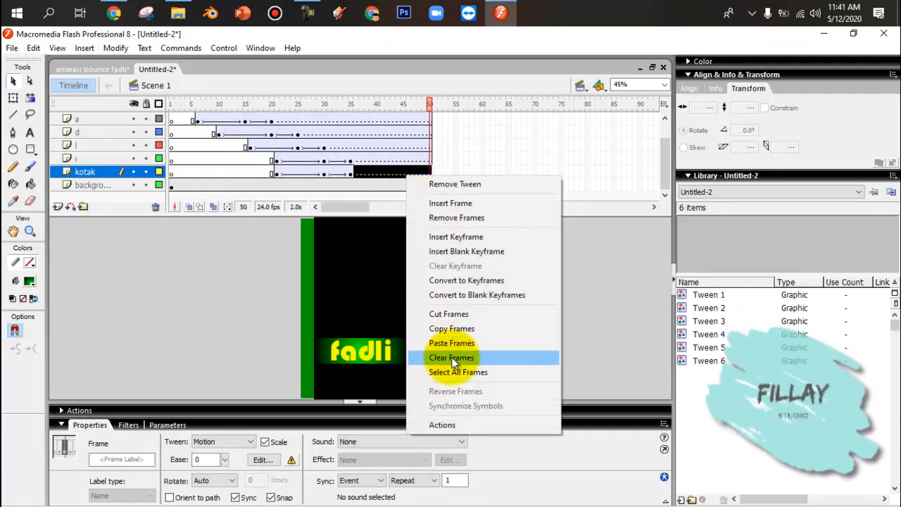
{"action": "left_click", "coordinate": [458, 219]}
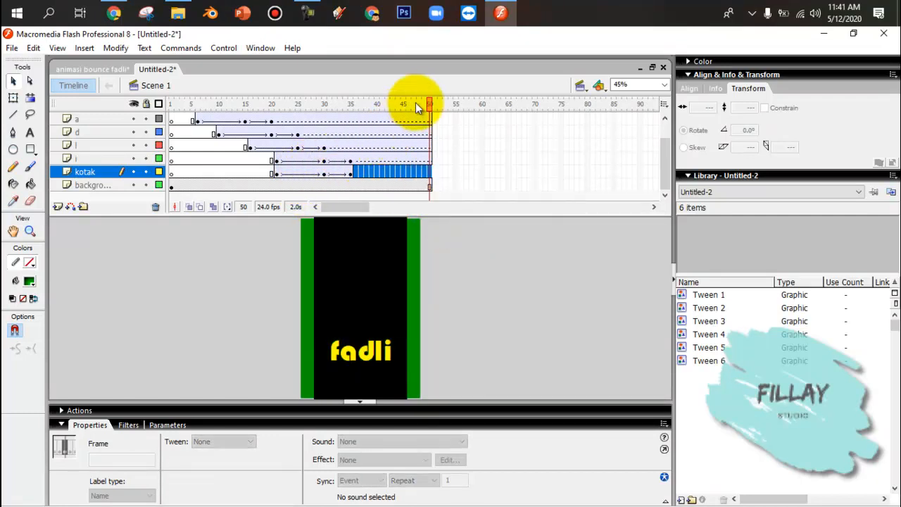
{"action": "left_click_drag", "start_coordinate": [433, 105], "coordinate": [273, 141]}
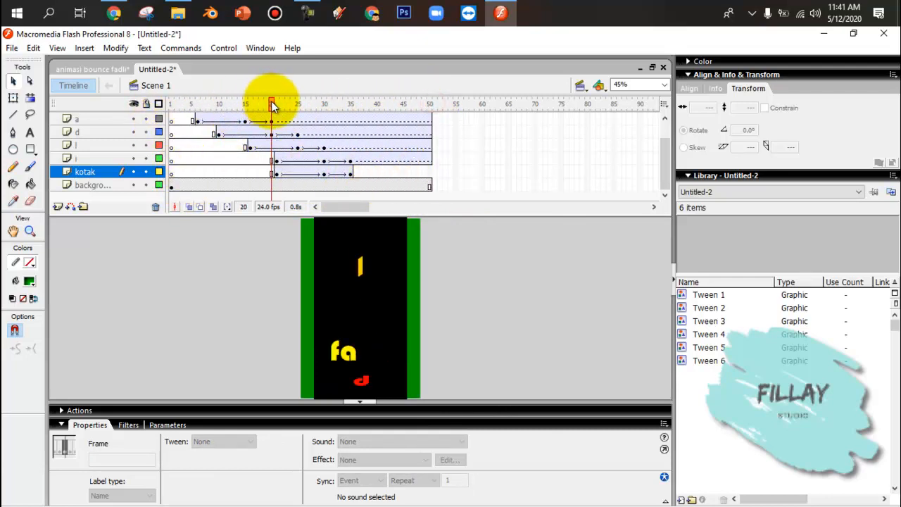
{"action": "left_click_drag", "start_coordinate": [274, 101], "coordinate": [342, 131]}
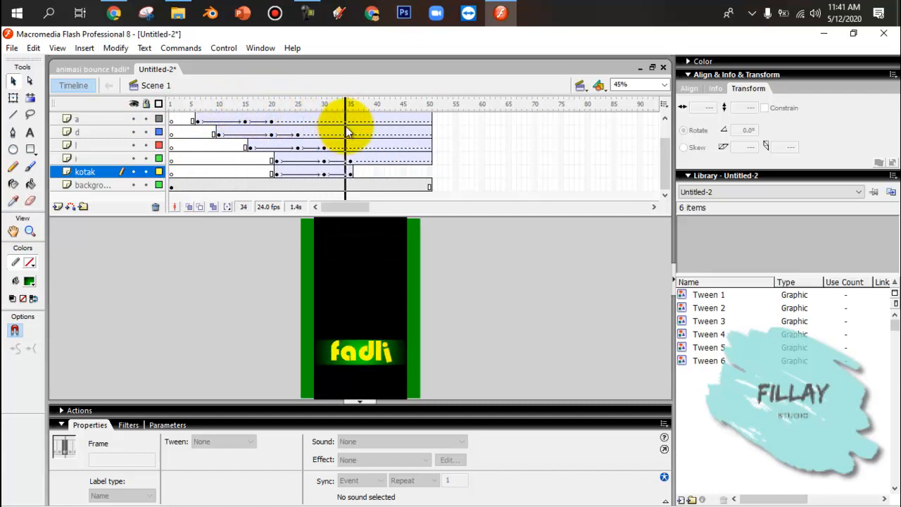
- Add a new layer directly above the i layer and insert a keyframe at its frame 16
{"action": "left_click", "coordinate": [350, 176]}
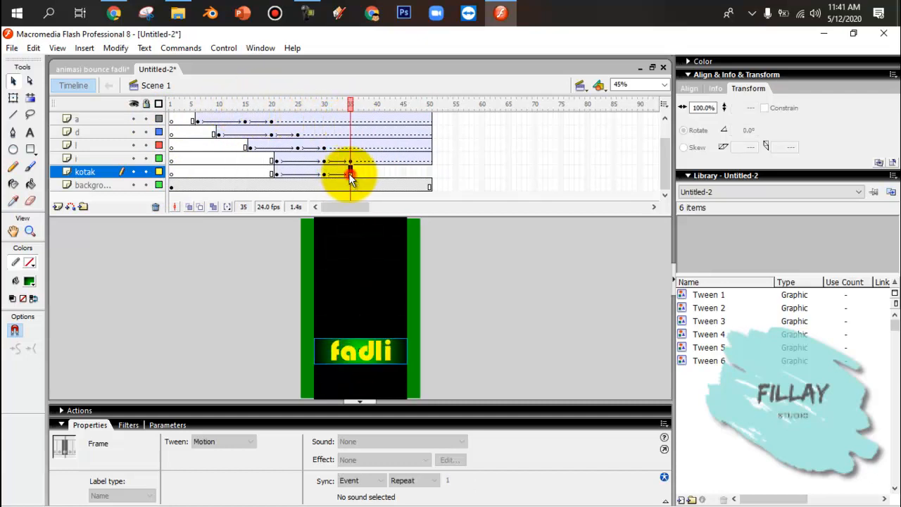
{"action": "left_click", "coordinate": [76, 159]}
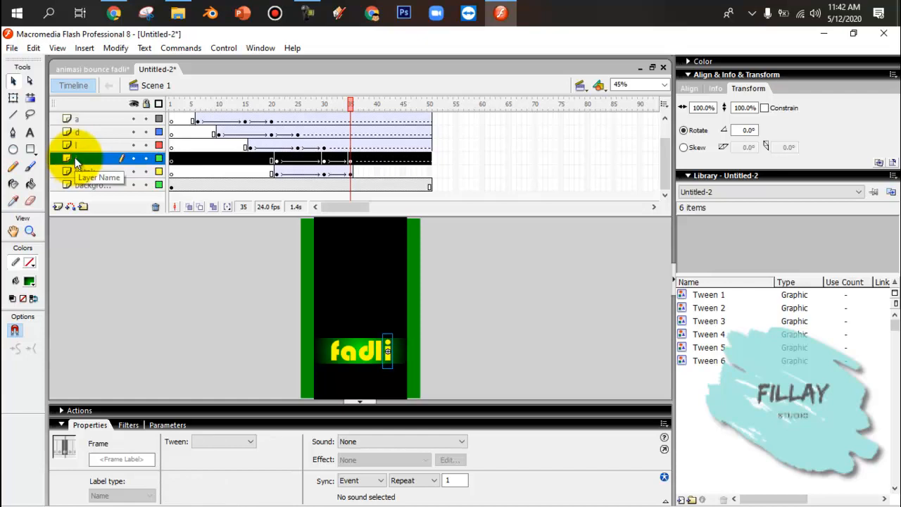
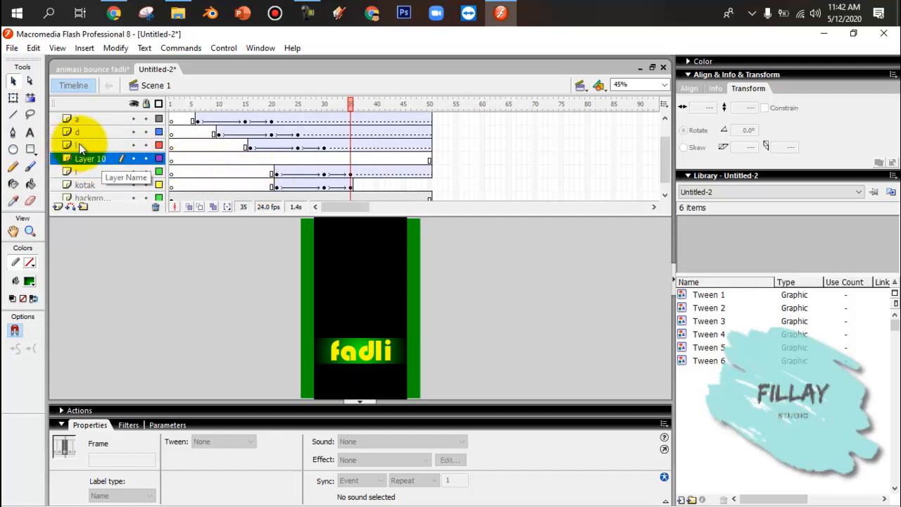
{"action": "left_click", "coordinate": [248, 147]}
{"action": "left_click", "coordinate": [250, 159]}
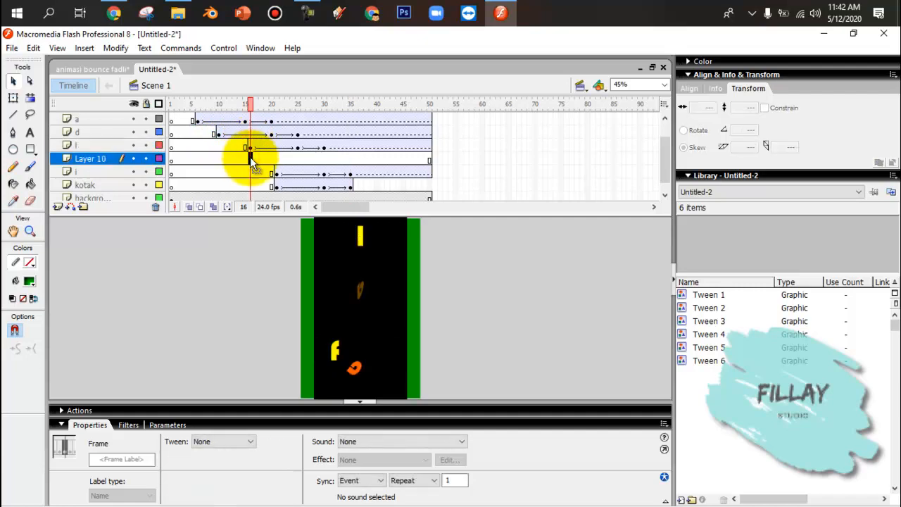
{"action": "right_click", "coordinate": [251, 161]}
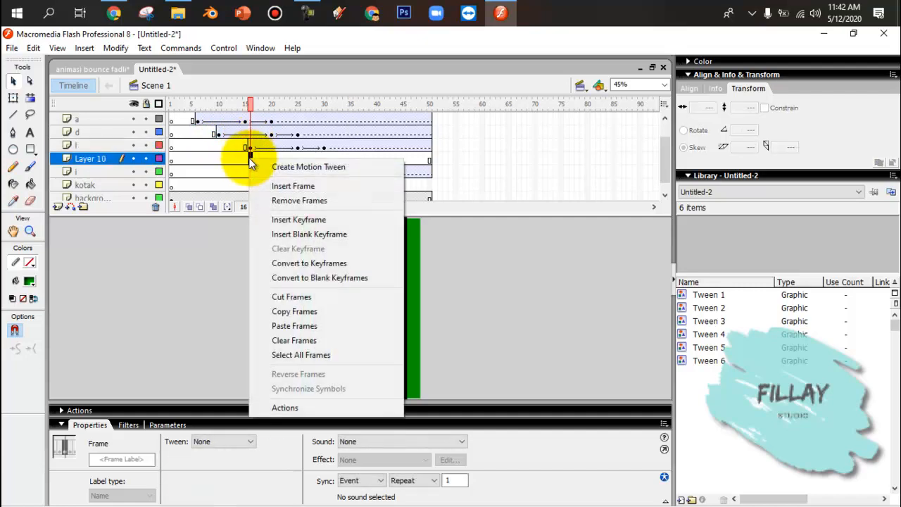
{"action": "left_click", "coordinate": [296, 220]}
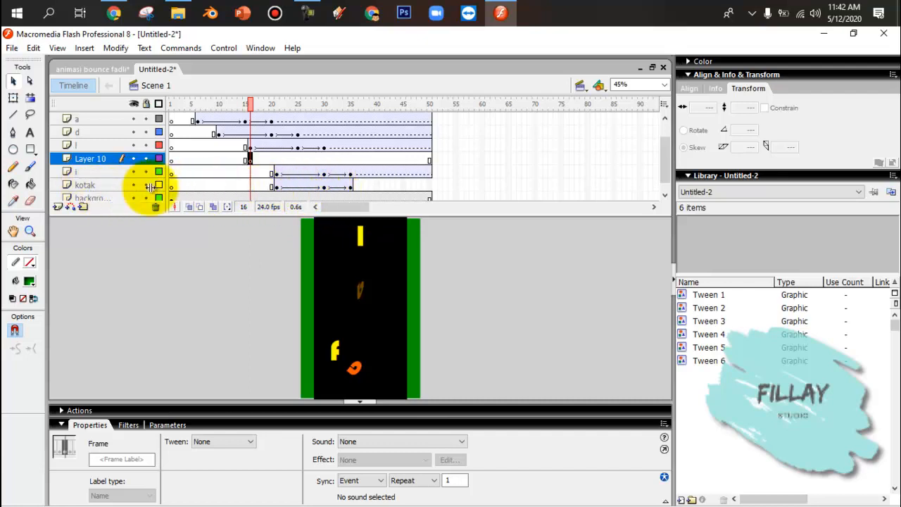
- Copy frames 21 to 35 of the kotak layer and paste them at frame 16 of the empty layer above i
{"action": "left_click", "coordinate": [277, 187]}
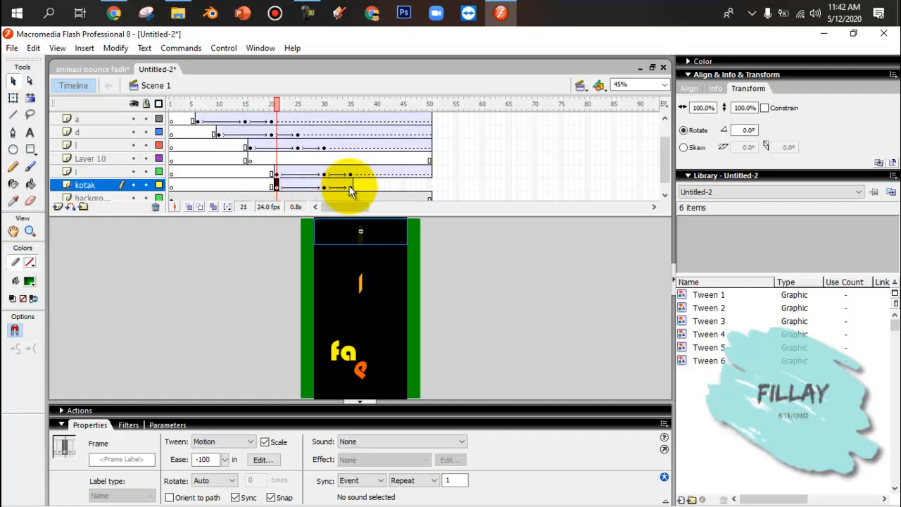
{"action": "left_click", "coordinate": [350, 187], "text": "shift"}
{"action": "right_click", "coordinate": [279, 189]}
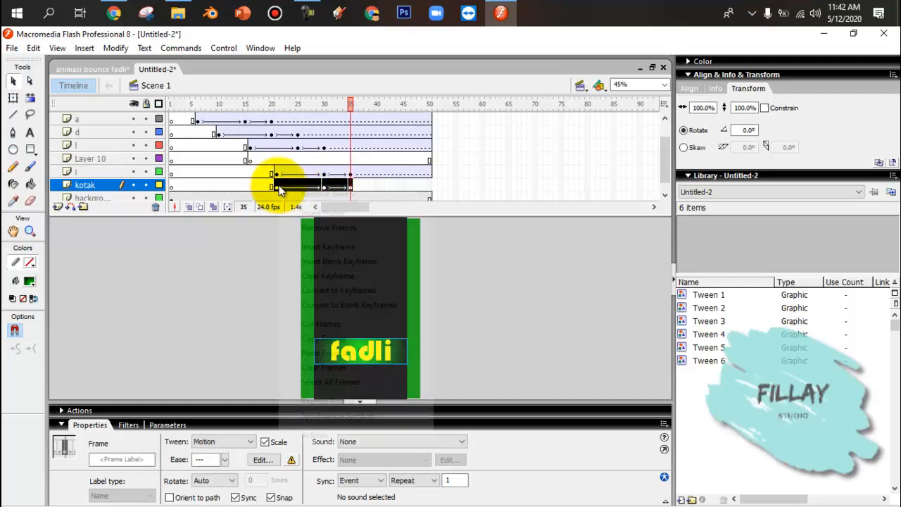
{"action": "left_click", "coordinate": [320, 339]}
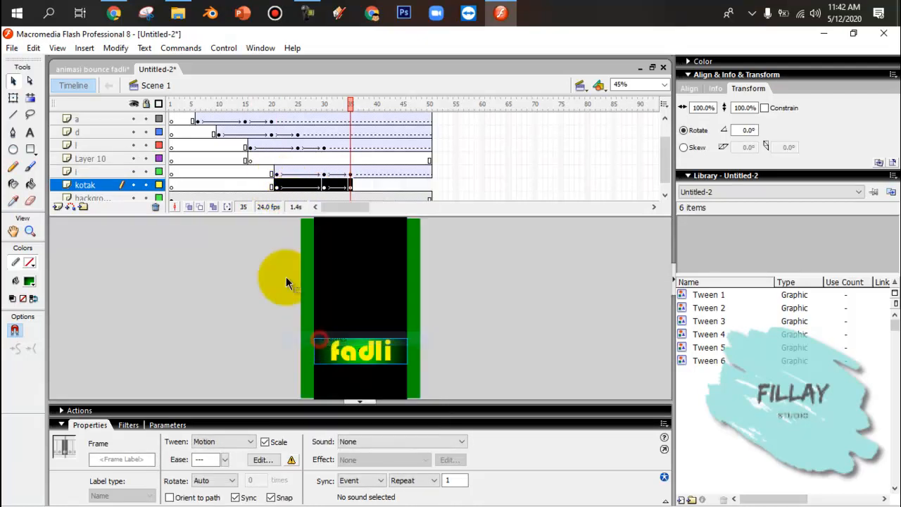
{"action": "left_click", "coordinate": [250, 161]}
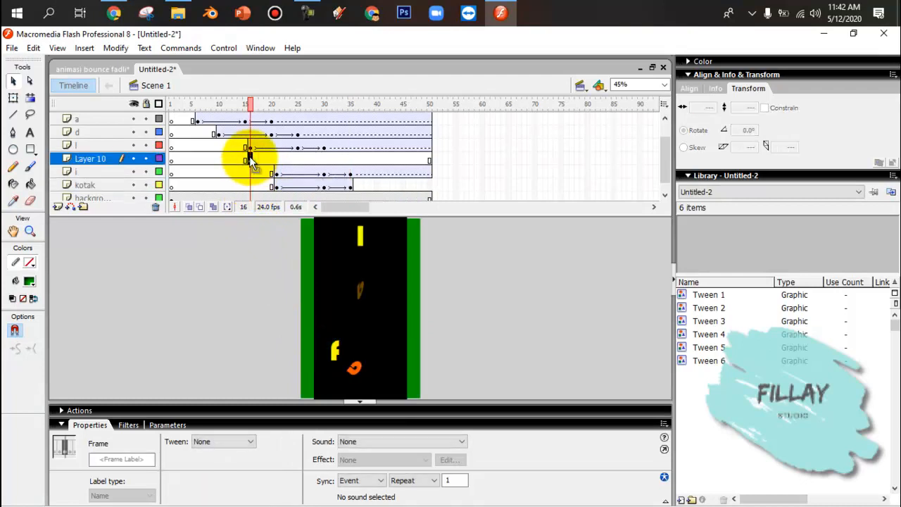
{"action": "right_click", "coordinate": [250, 159]}
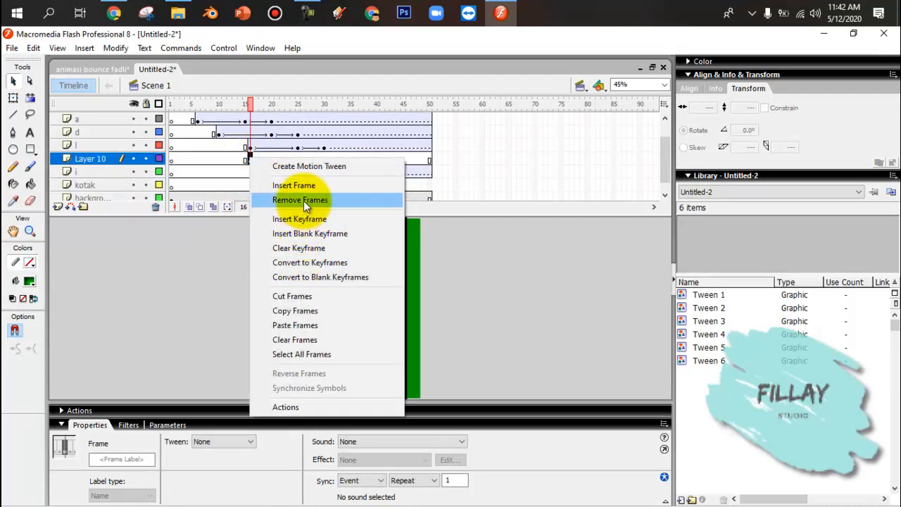
{"action": "left_click", "coordinate": [310, 325]}
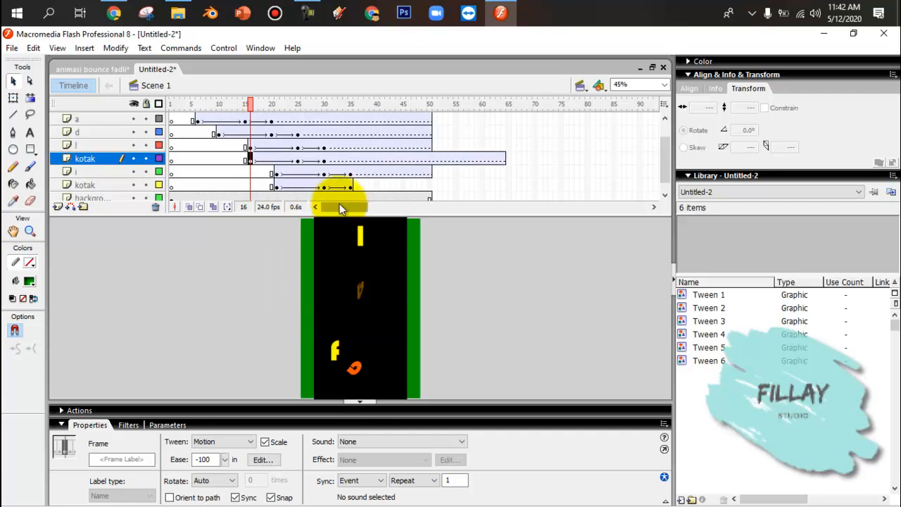
- Remove frames 31 to 64 from the kotak layer directly below the l layer
{"action": "left_click", "coordinate": [329, 161]}
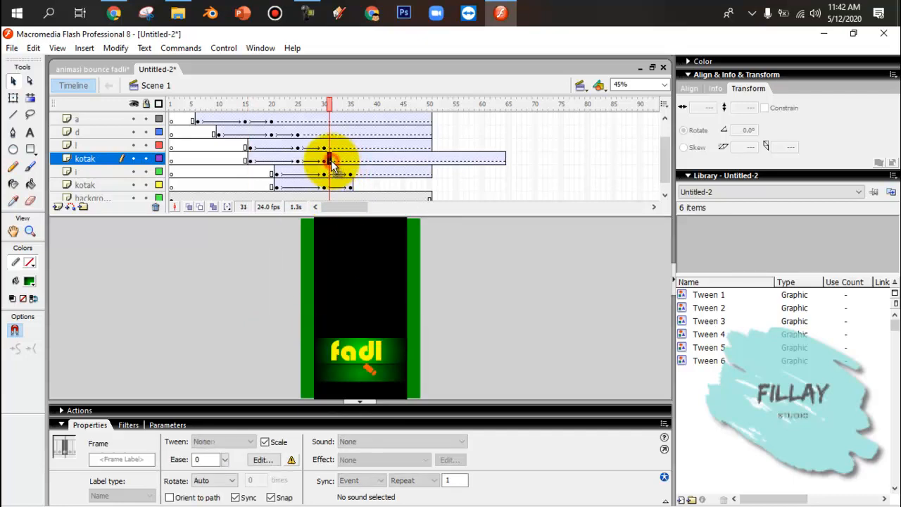
{"action": "left_click", "coordinate": [503, 161], "text": "shift"}
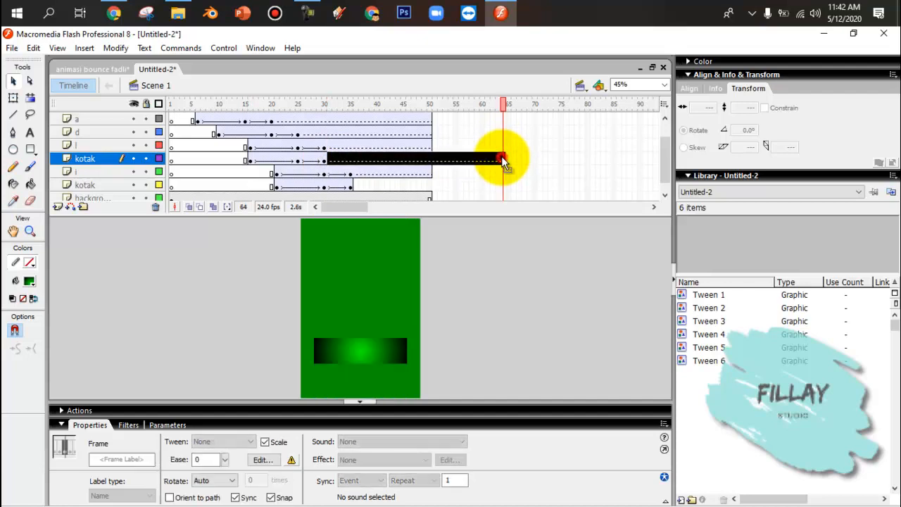
{"action": "right_click", "coordinate": [504, 161]}
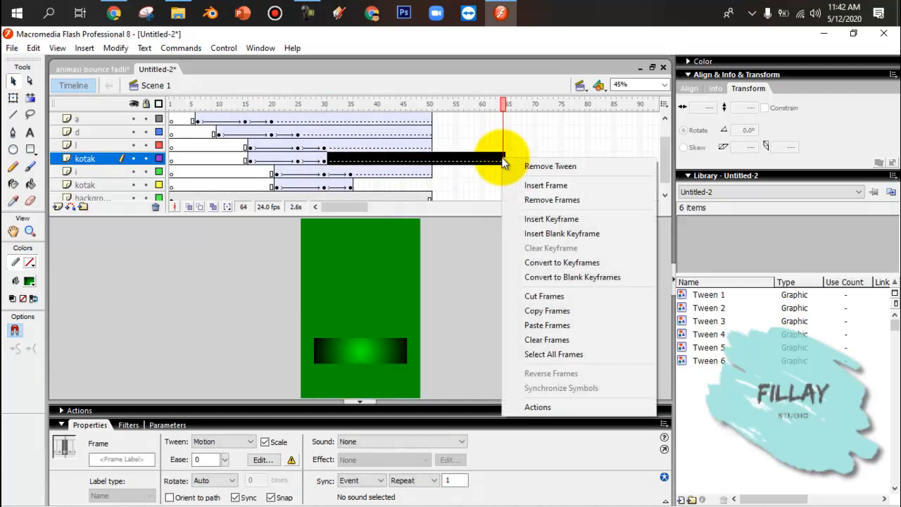
{"action": "left_click", "coordinate": [542, 200]}
{"action": "left_click", "coordinate": [349, 158]}
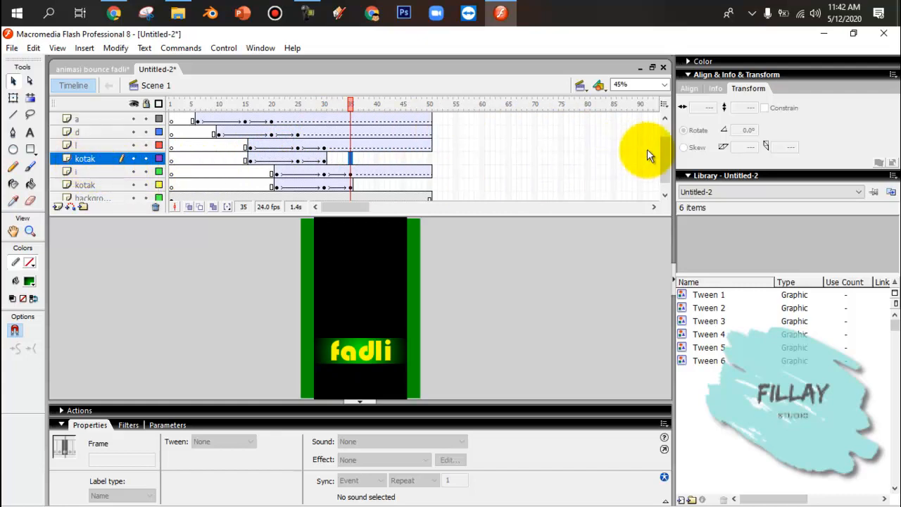
- Add a new layer directly above the l layer and insert a keyframe at its frame 10
{"action": "left_click", "coordinate": [77, 146]}
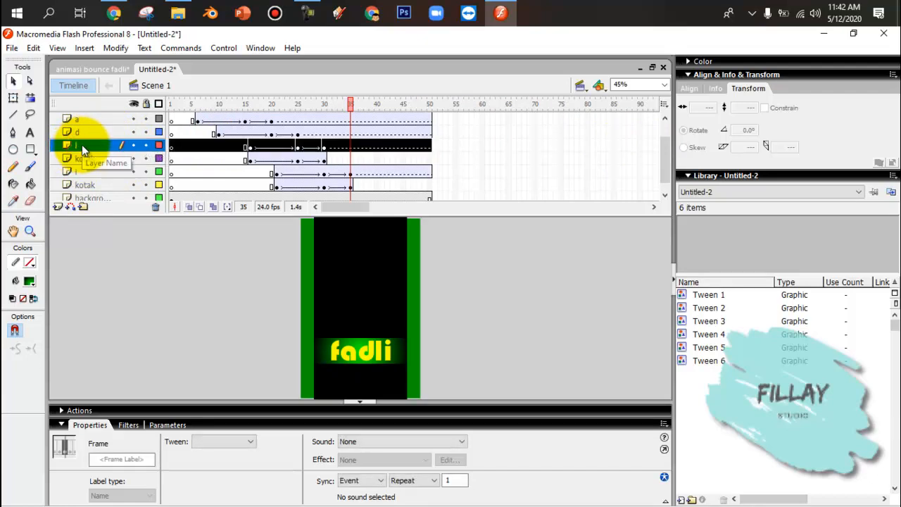
{"action": "left_click", "coordinate": [58, 208]}
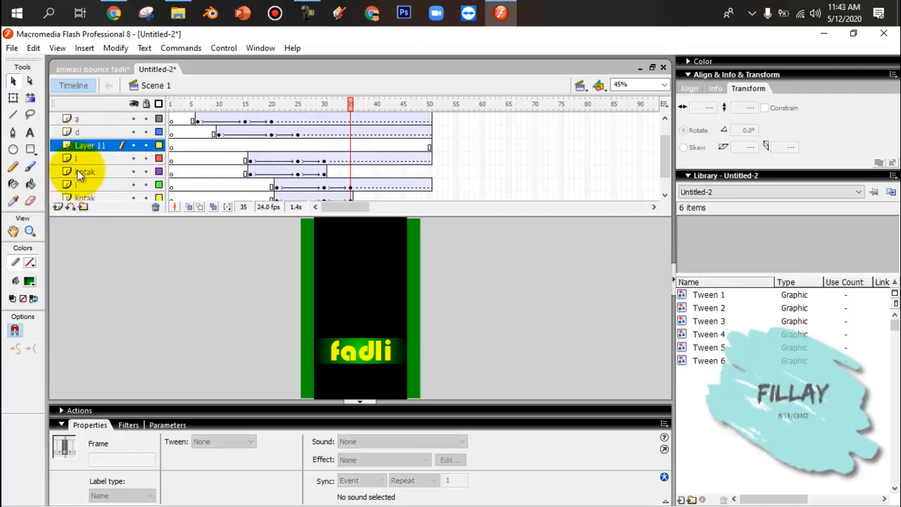
{"action": "left_click", "coordinate": [220, 134]}
{"action": "left_click", "coordinate": [220, 146]}
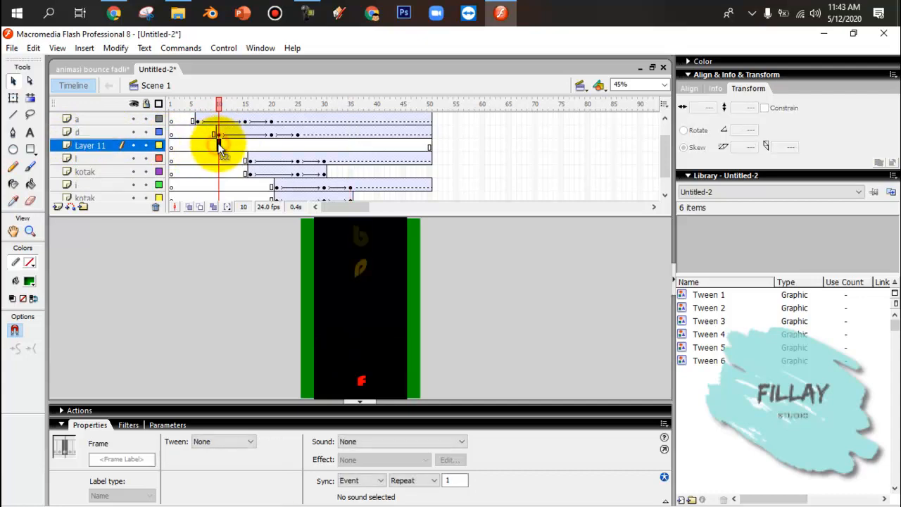
{"action": "right_click", "coordinate": [220, 146]}
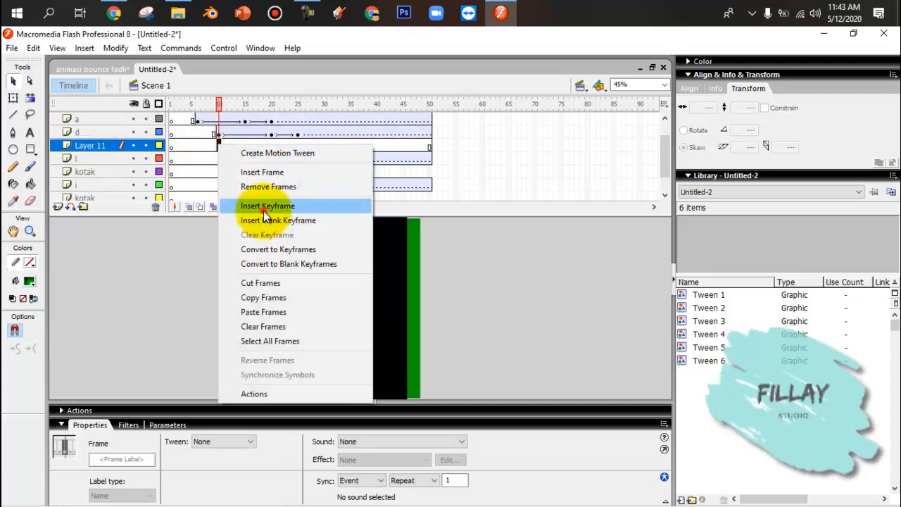
{"action": "left_click", "coordinate": [264, 206]}
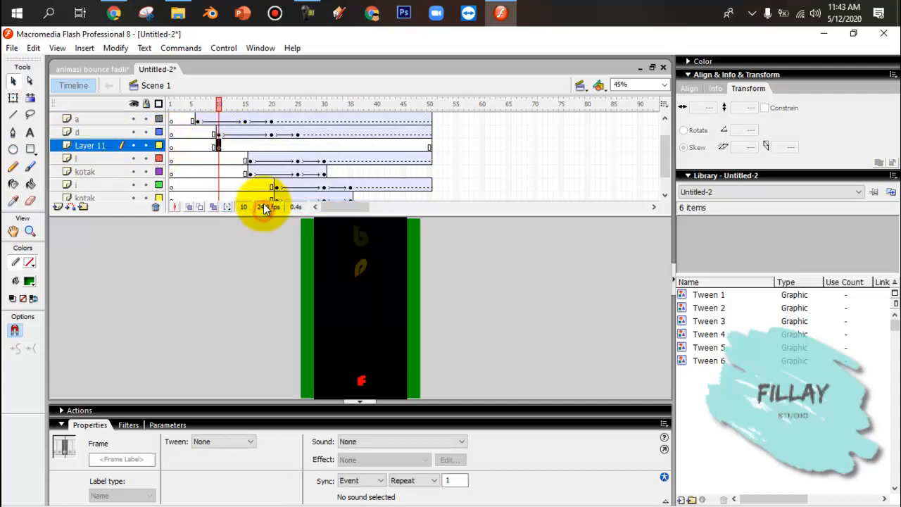
- Paste the copied kotak frames at frame 10 of the new layer and shift its last two keyframes to frames 20 and 25
{"action": "right_click", "coordinate": [217, 150]}
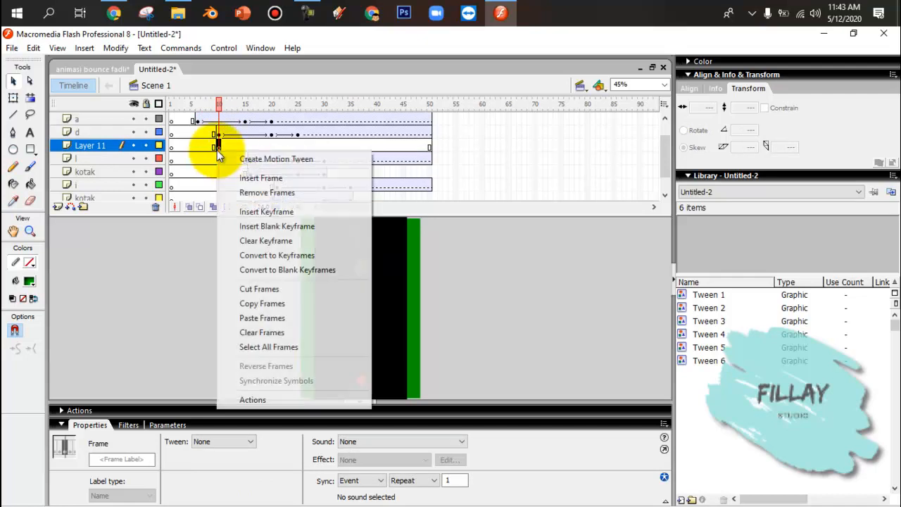
{"action": "left_click", "coordinate": [264, 317]}
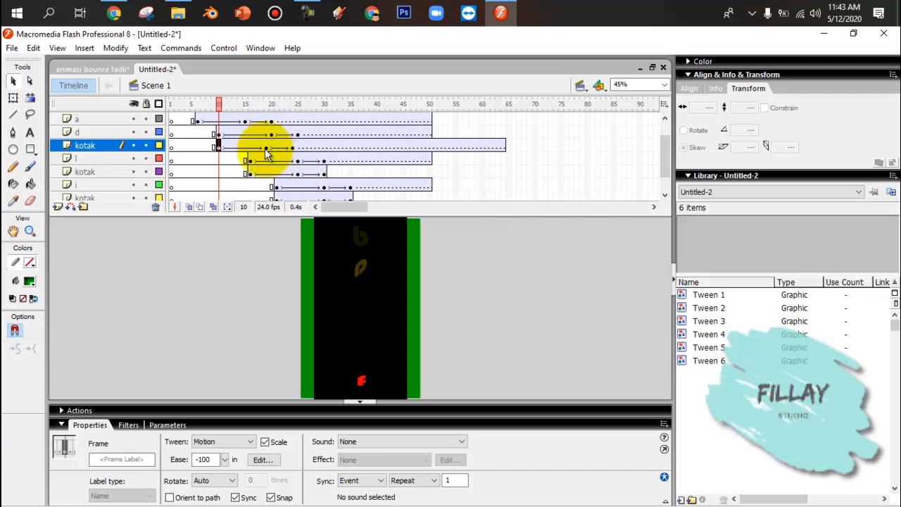
{"action": "left_click", "coordinate": [268, 147]}
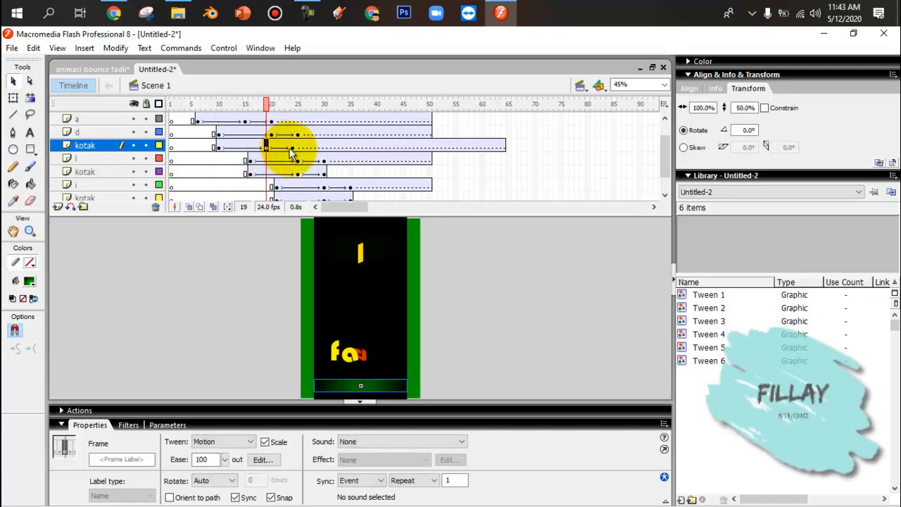
{"action": "left_click", "coordinate": [294, 148], "text": "shift"}
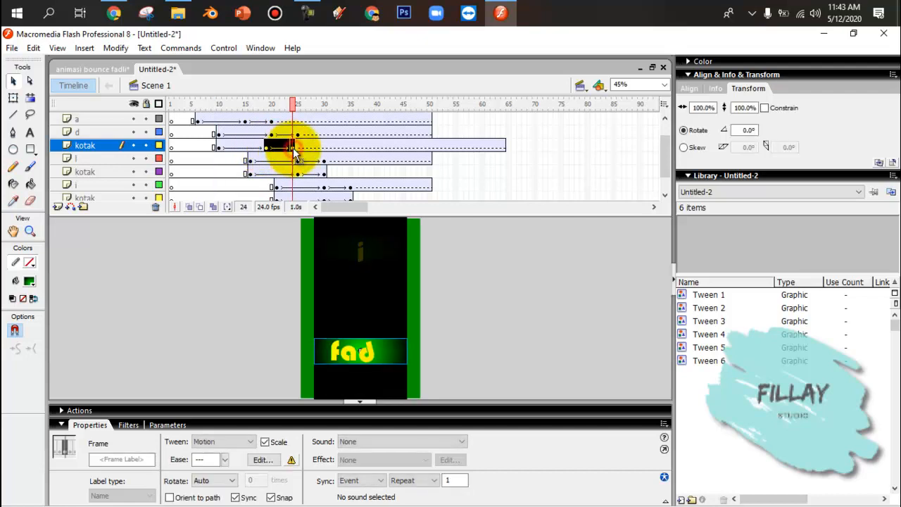
{"action": "left_click_drag", "start_coordinate": [295, 149], "coordinate": [298, 149]}
{"action": "left_click", "coordinate": [298, 146]}
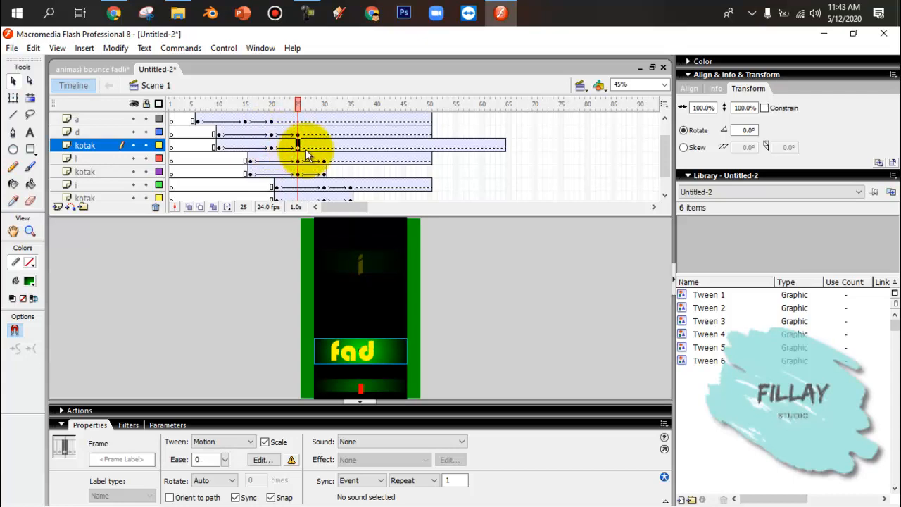
- Remove frames 26 to 64 from the kotak layer directly below the d layer
{"action": "left_click", "coordinate": [304, 146]}
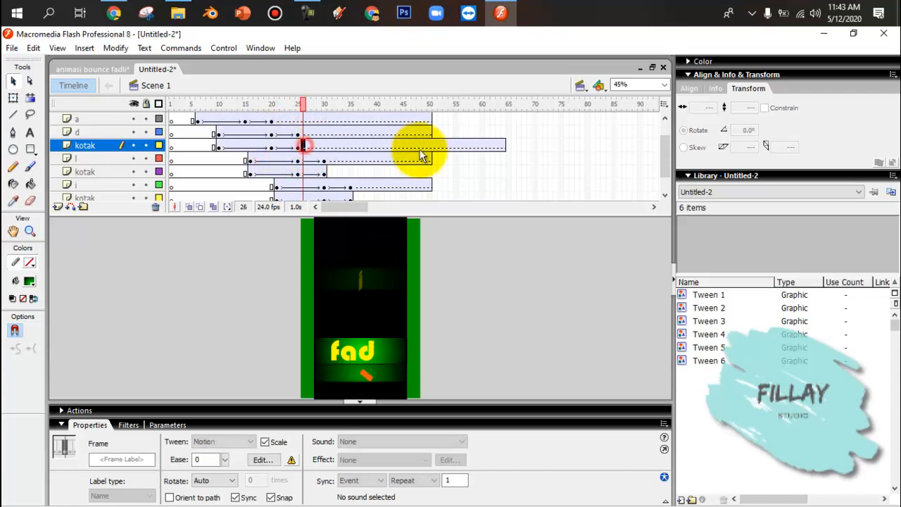
{"action": "left_click", "coordinate": [502, 147], "text": "shift"}
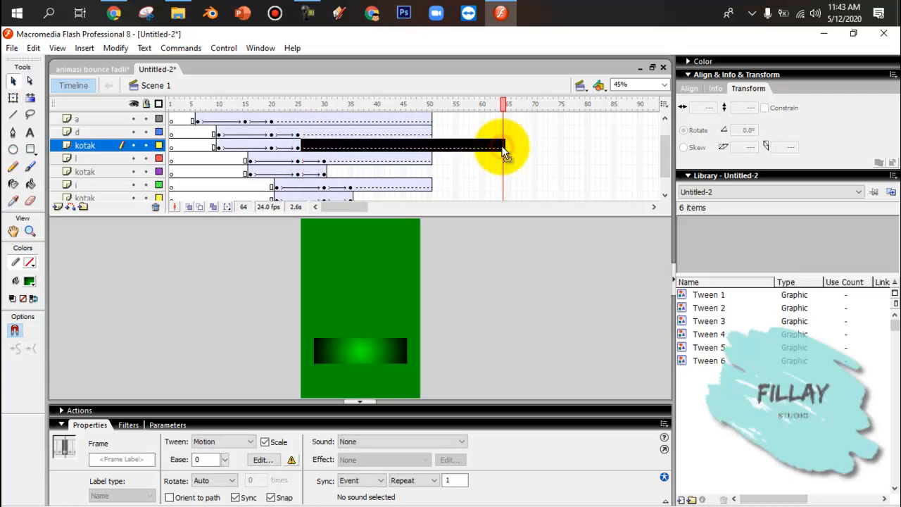
{"action": "right_click", "coordinate": [502, 147]}
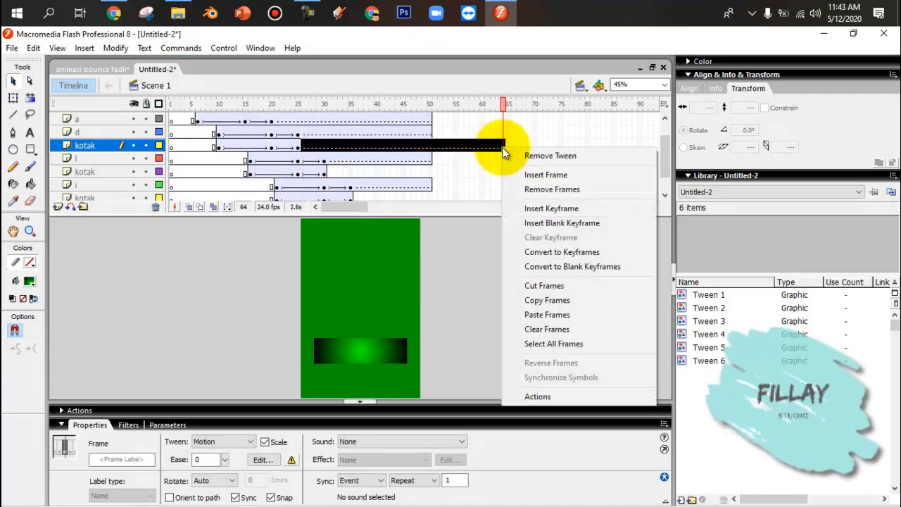
{"action": "left_click", "coordinate": [543, 190]}
{"action": "left_click", "coordinate": [293, 145]}
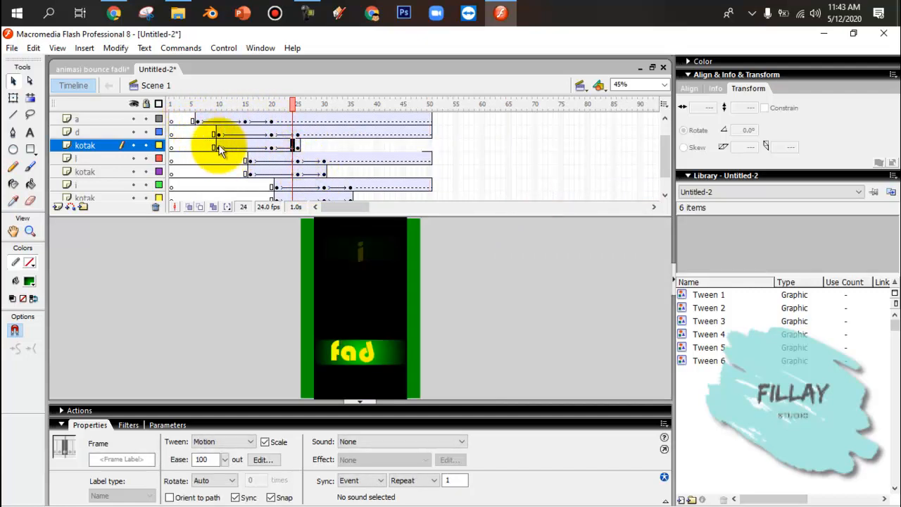
- Add a new layer directly above the d layer and insert a keyframe at its frame 6
{"action": "left_click", "coordinate": [77, 133]}
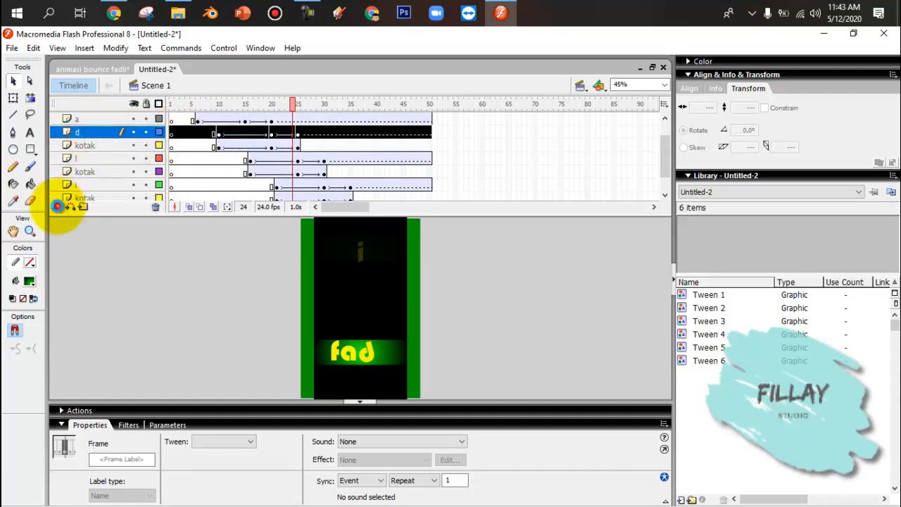
{"action": "left_click", "coordinate": [58, 207]}
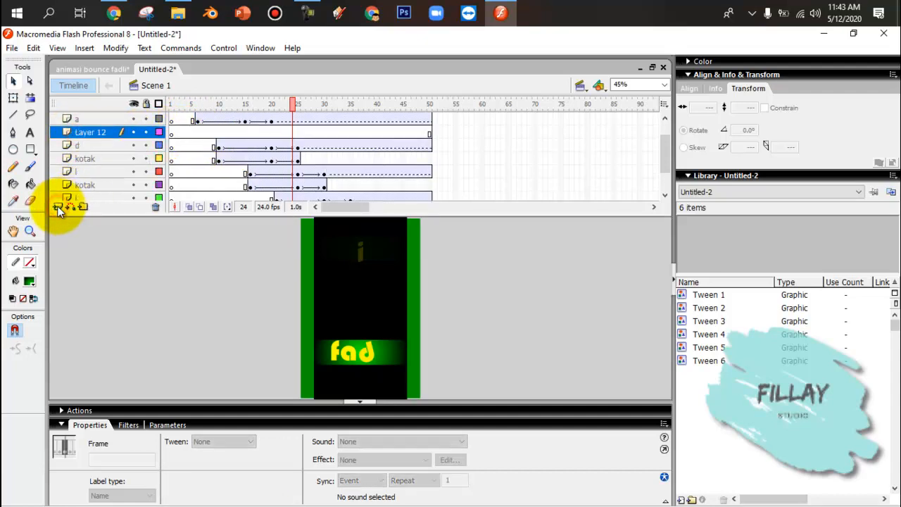
{"action": "left_click", "coordinate": [198, 133]}
{"action": "right_click", "coordinate": [198, 134]}
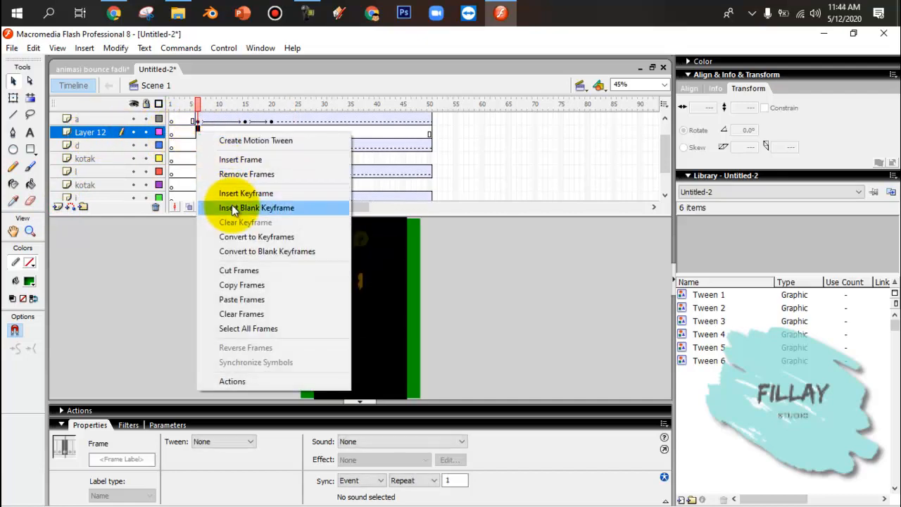
{"action": "left_click", "coordinate": [232, 191]}
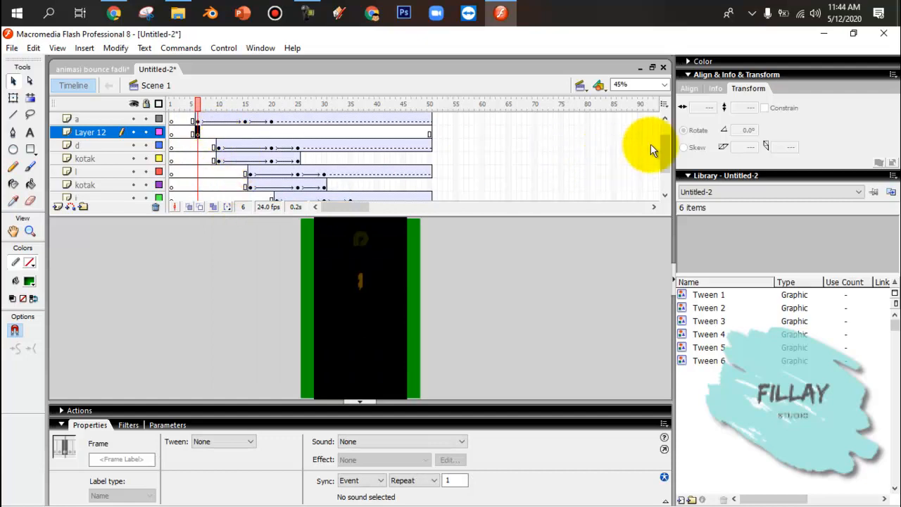
- Paste the copied kotak frames at frame 6 of the layer below a, and remove all its frames after frame 20
{"action": "left_click_drag", "start_coordinate": [665, 145], "coordinate": [665, 126]}
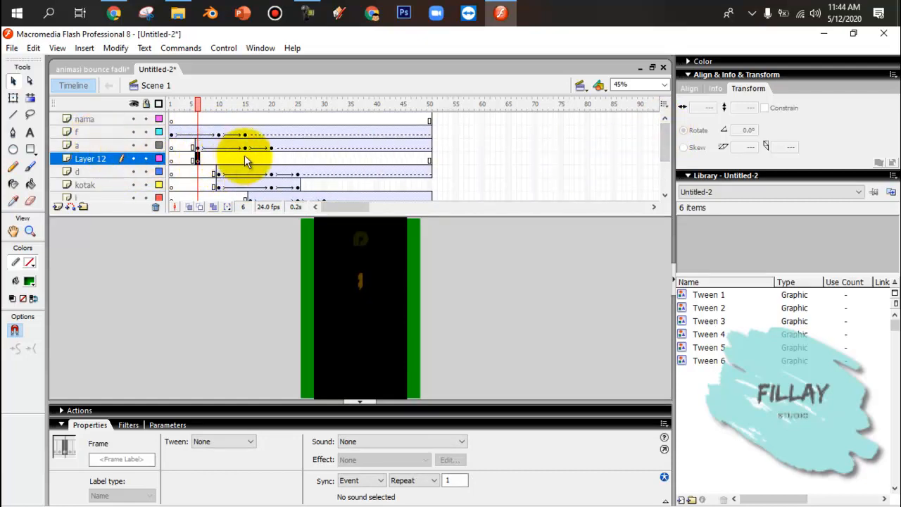
{"action": "right_click", "coordinate": [198, 160]}
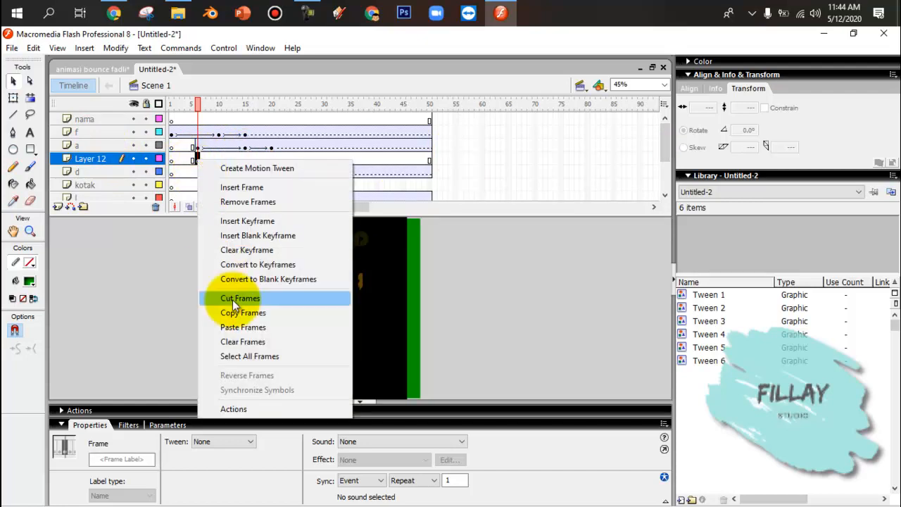
{"action": "left_click", "coordinate": [239, 326]}
{"action": "left_click_drag", "start_coordinate": [273, 159], "coordinate": [506, 162]}
{"action": "right_click", "coordinate": [502, 160]}
{"action": "left_click", "coordinate": [539, 197]}
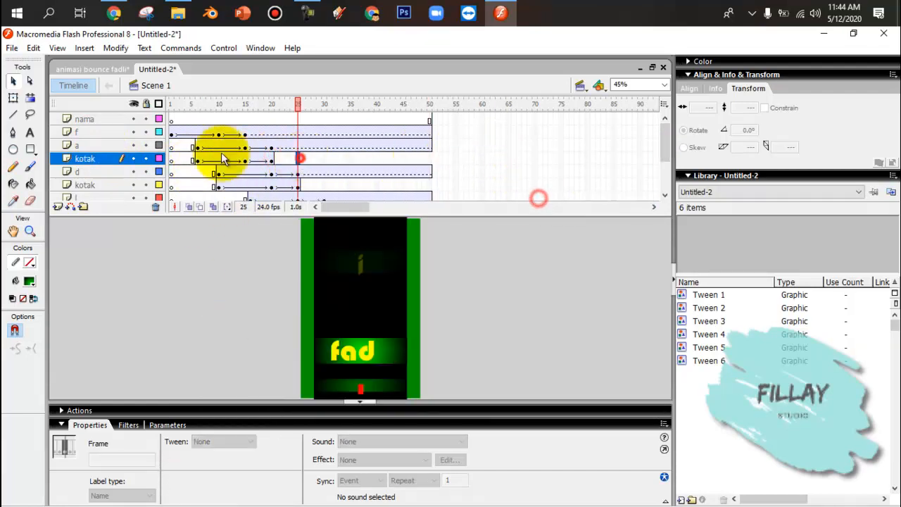
- Add a new layer directly above the a layer and paste the copied kotak frames at its frame 1
{"action": "left_click", "coordinate": [58, 207]}
{"action": "right_click", "coordinate": [171, 143]}
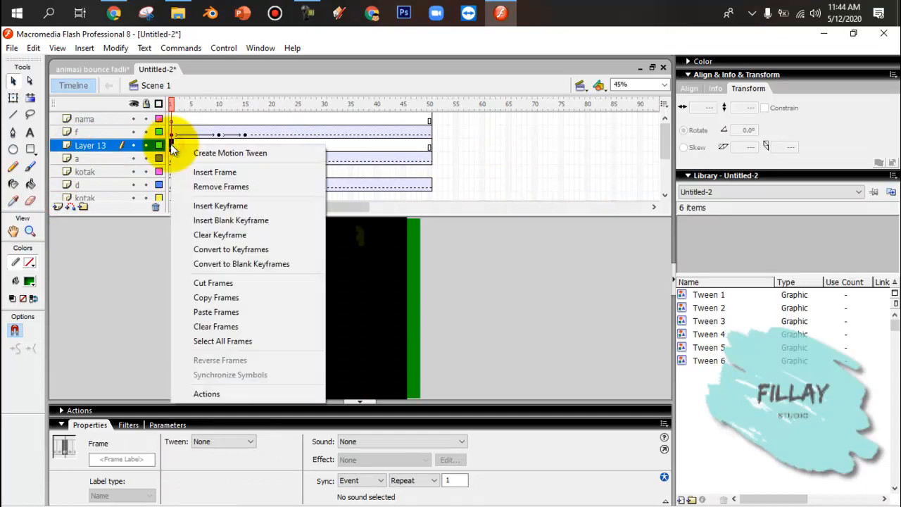
{"action": "left_click", "coordinate": [198, 307]}
- Remove frames 16 to 64 from the kotak layer below f and preview the animation from frame 1 to frame 41
{"action": "left_click_drag", "start_coordinate": [248, 146], "coordinate": [505, 146]}
{"action": "right_click", "coordinate": [504, 146]}
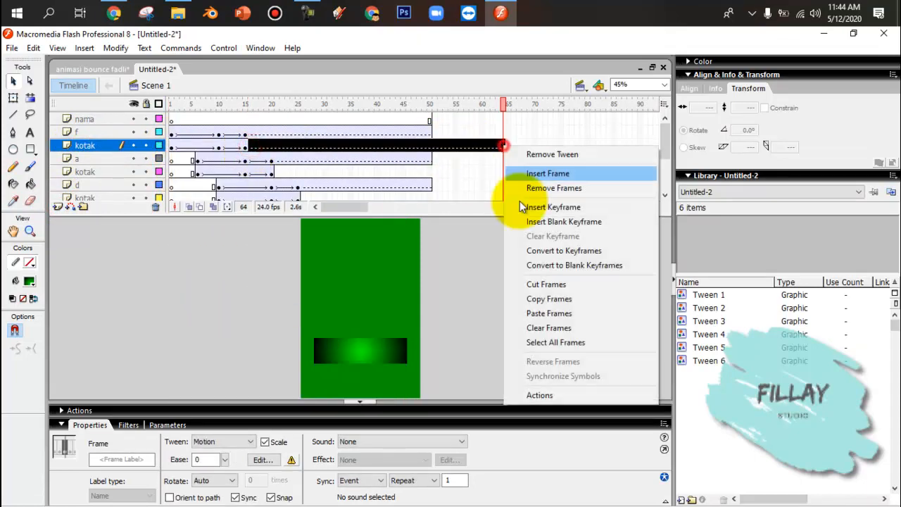
{"action": "left_click", "coordinate": [549, 186]}
{"action": "left_click", "coordinate": [172, 133]}
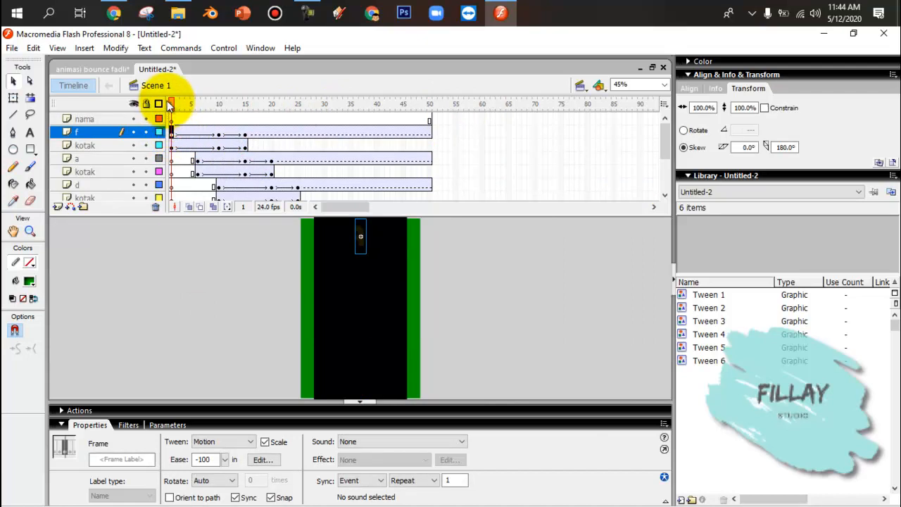
{"action": "left_click_drag", "start_coordinate": [173, 105], "coordinate": [382, 142]}
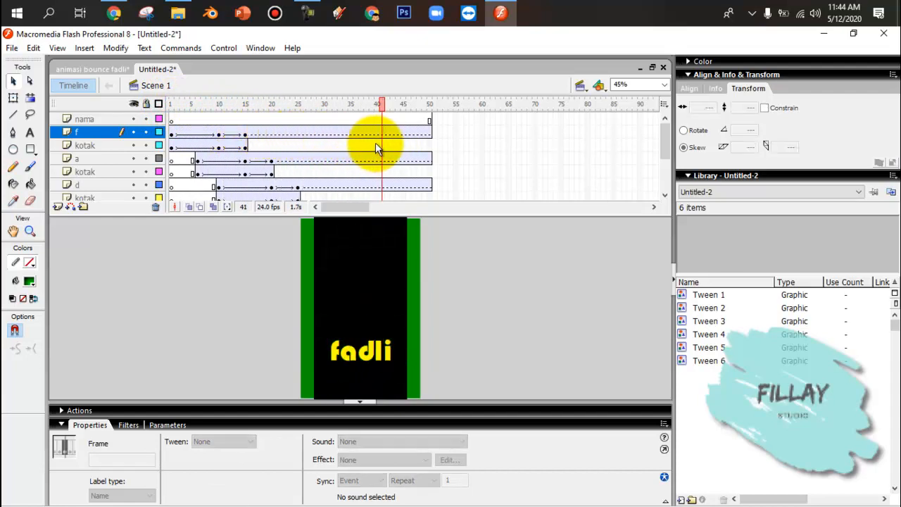
- Switch to Chrome to view the blog post Animasi 2D teks bounce with the sound effect link, and return to Flash
{"action": "left_click_drag", "start_coordinate": [673, 138], "coordinate": [654, 111]}
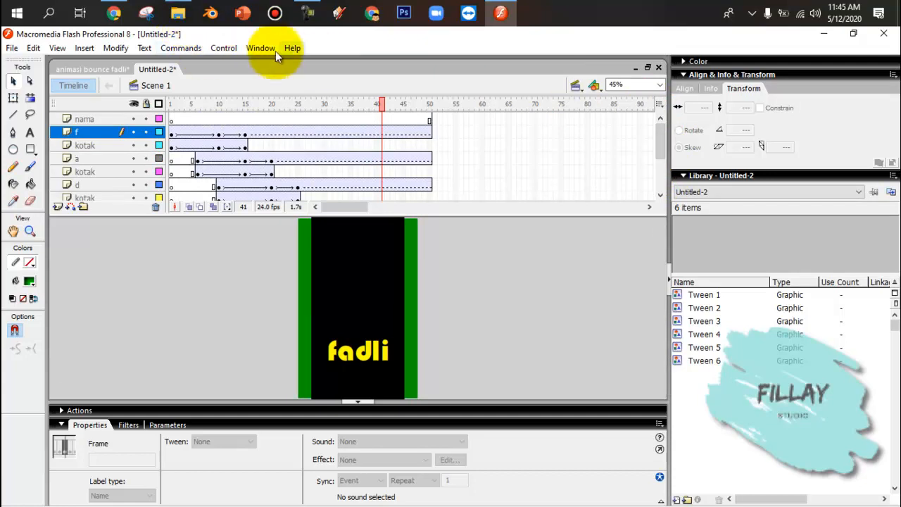
{"action": "mouse_move", "coordinate": [115, 14]}
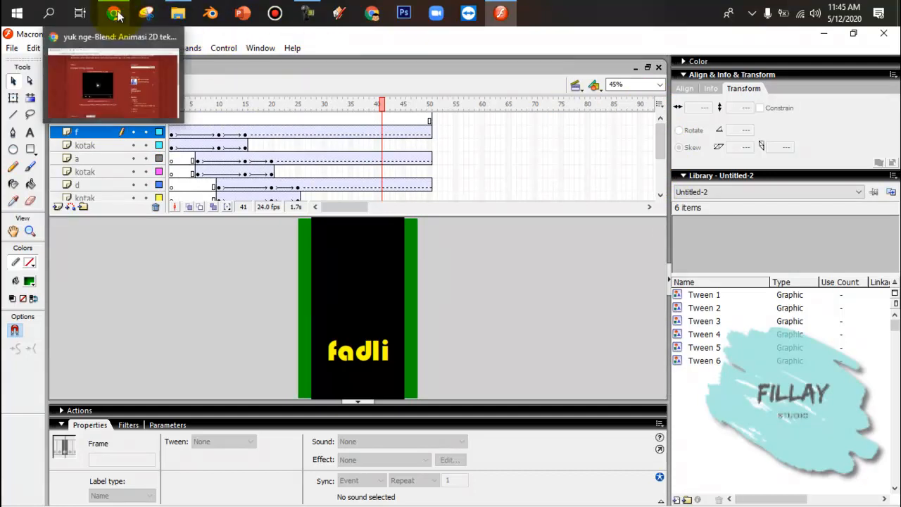
{"action": "left_click", "coordinate": [112, 68]}
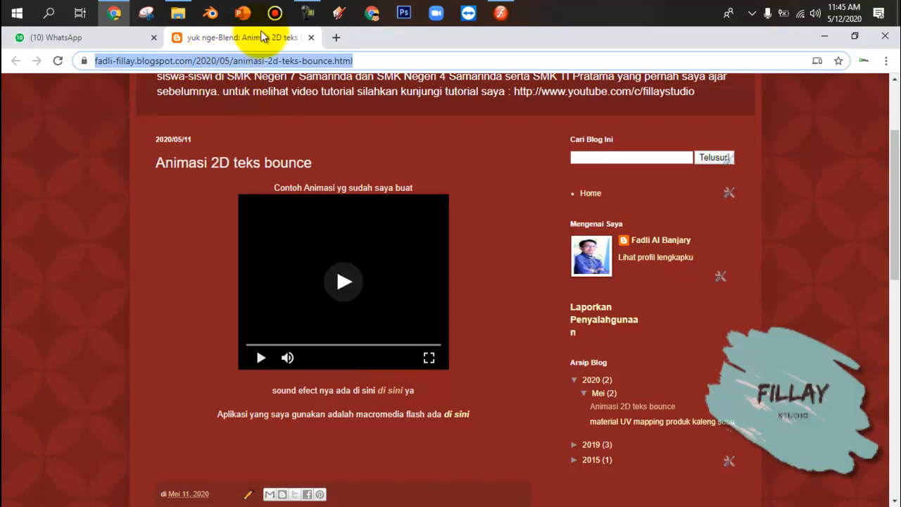
{"action": "left_click", "coordinate": [501, 13]}
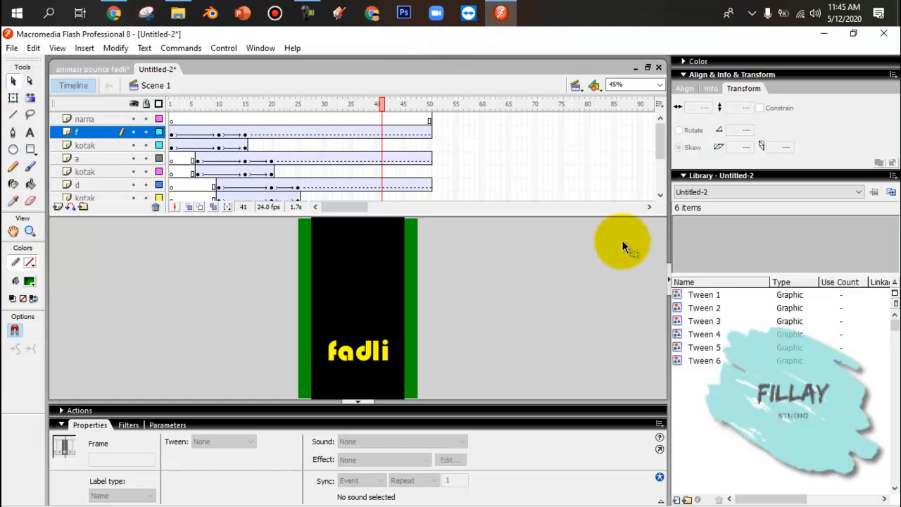
- Import the boing sound file from the Desktop into the library and play its preview
{"action": "left_click", "coordinate": [12, 48]}
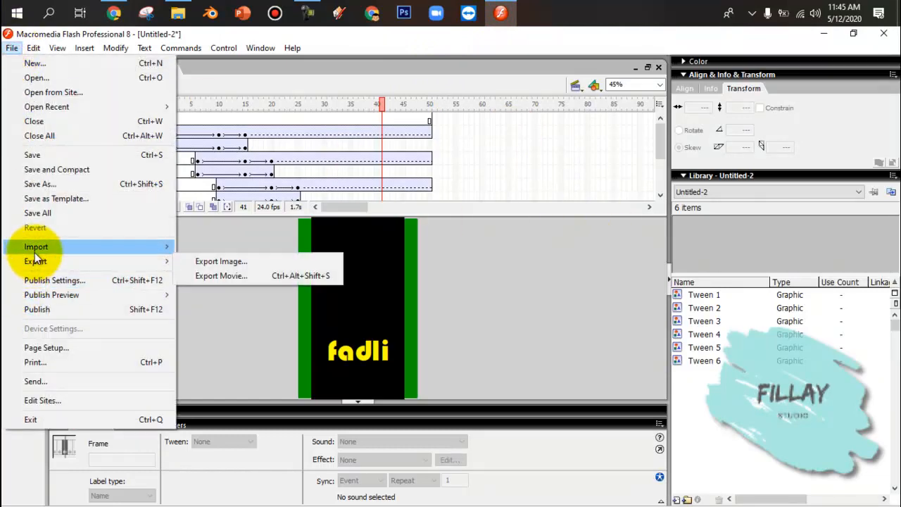
{"action": "mouse_move", "coordinate": [35, 256]}
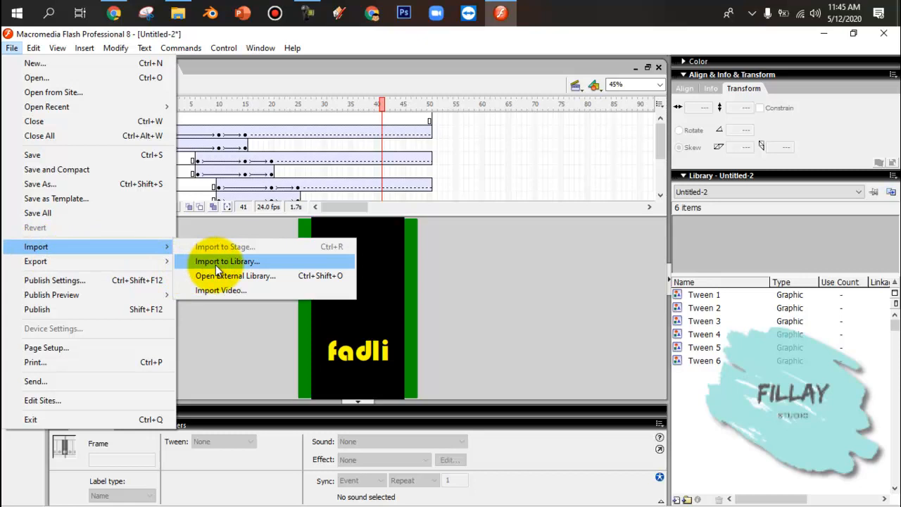
{"action": "left_click", "coordinate": [216, 263]}
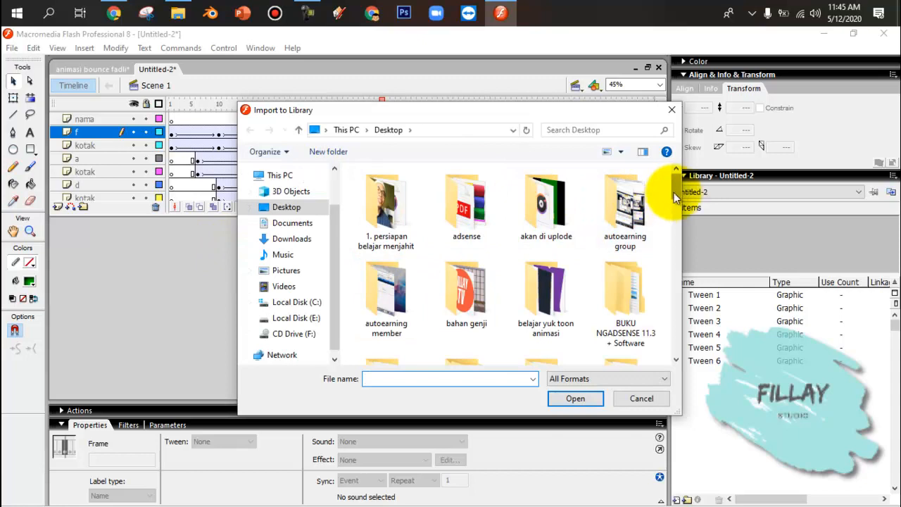
{"action": "left_click_drag", "start_coordinate": [674, 193], "coordinate": [680, 287]}
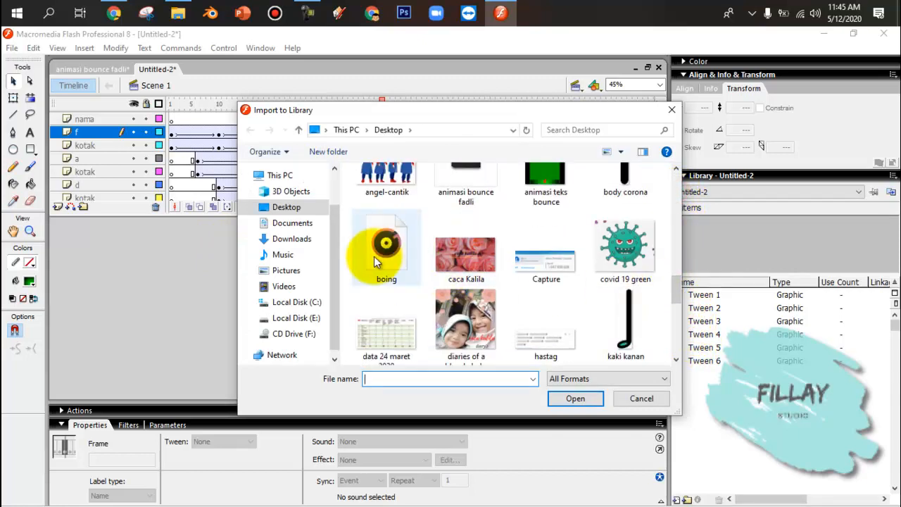
{"action": "left_click", "coordinate": [376, 260]}
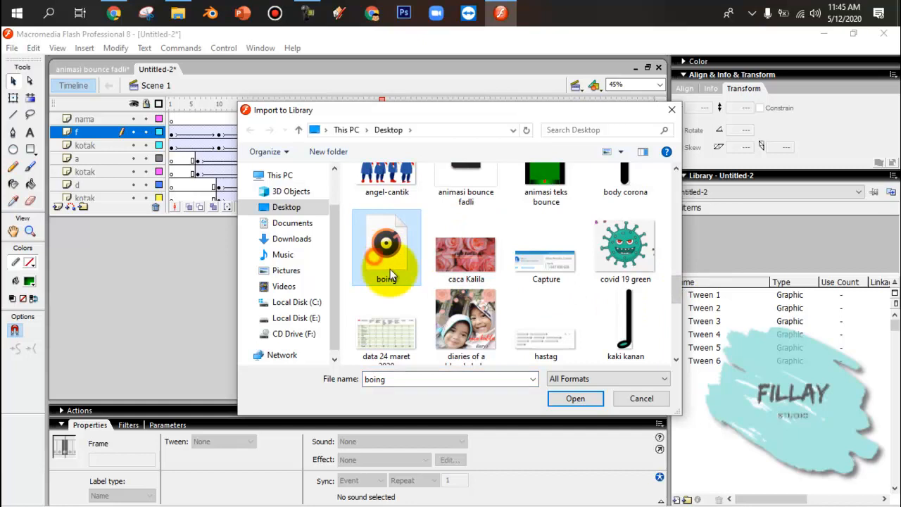
{"action": "left_click", "coordinate": [581, 401]}
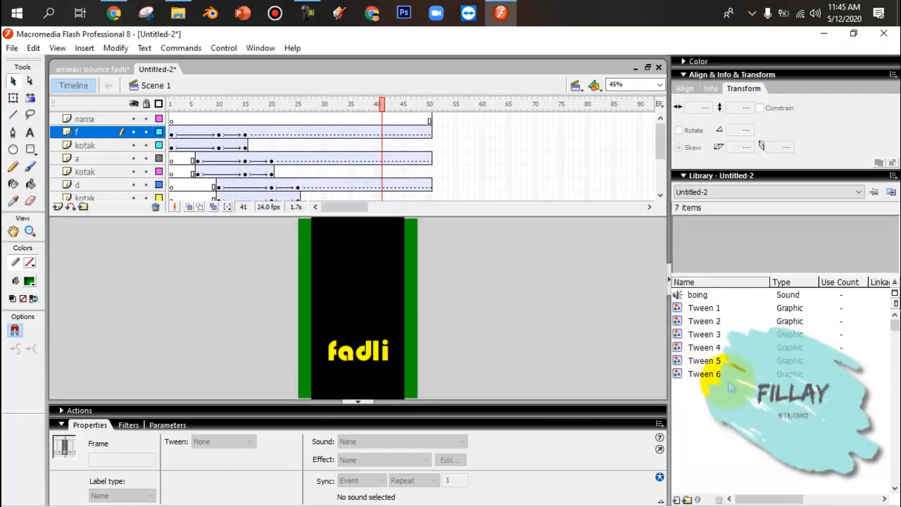
{"action": "left_click", "coordinate": [700, 295]}
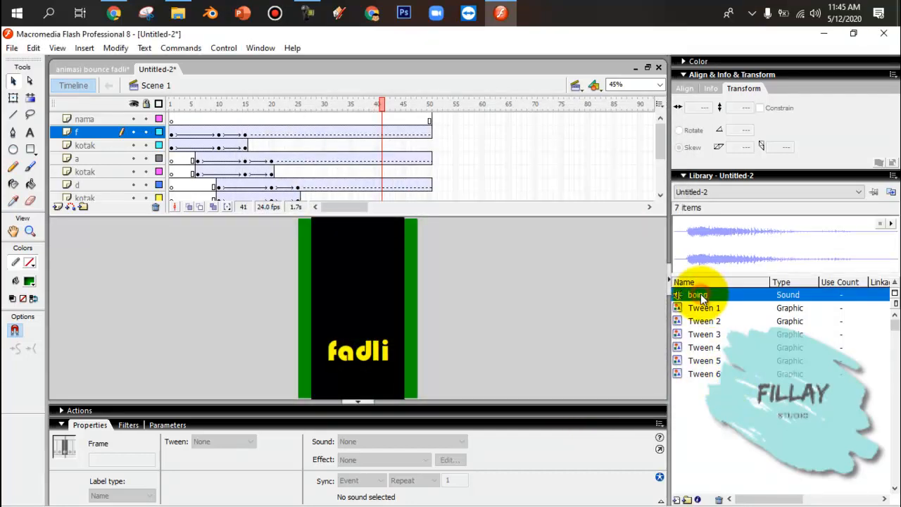
{"action": "left_click", "coordinate": [892, 224]}
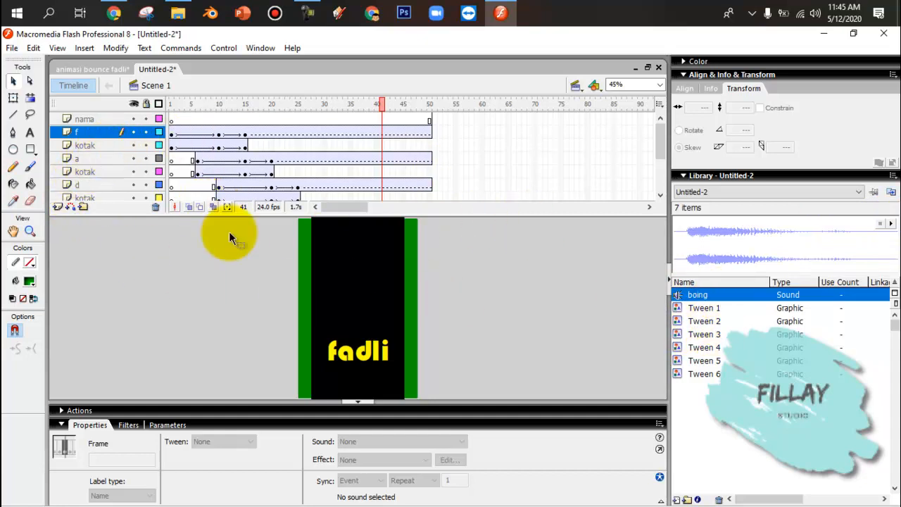
- Assign the boing sound to the keyframe at frame 1 of the f layer
{"action": "left_click_drag", "start_coordinate": [338, 208], "coordinate": [316, 206]}
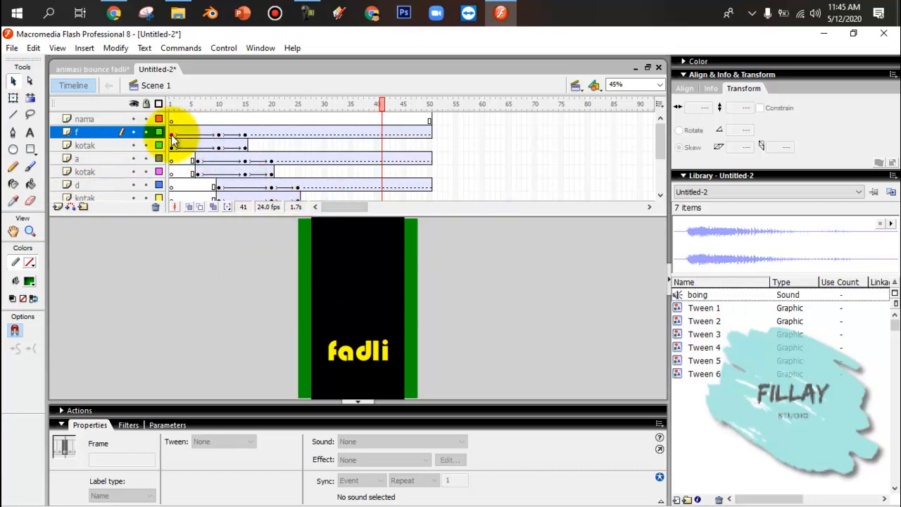
{"action": "left_click", "coordinate": [171, 135]}
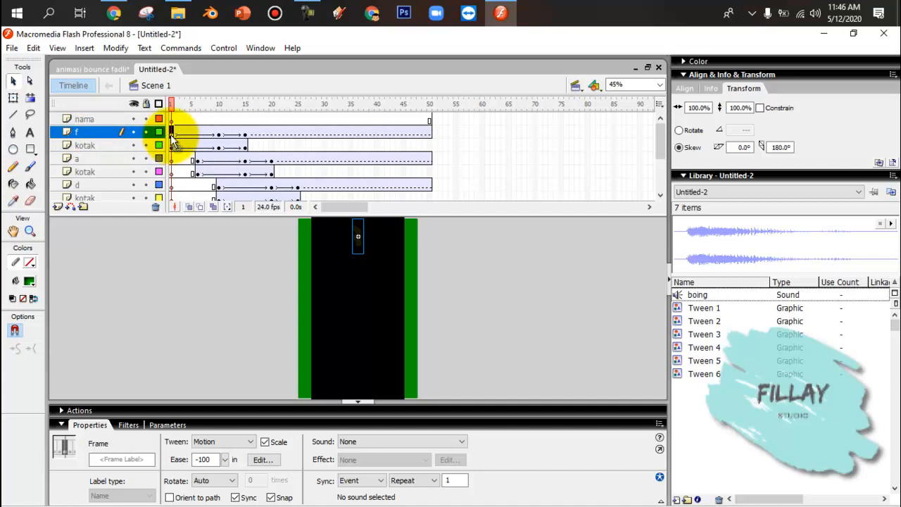
{"action": "left_click", "coordinate": [347, 441]}
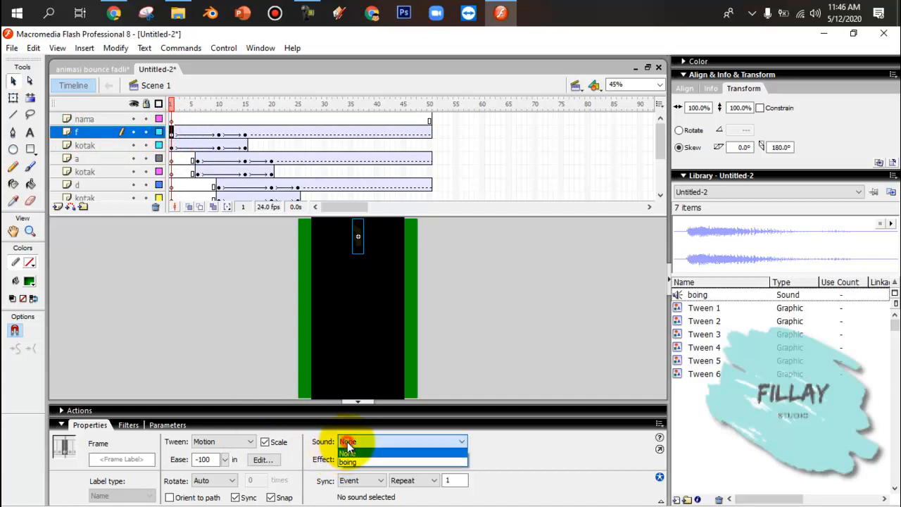
{"action": "left_click", "coordinate": [350, 462]}
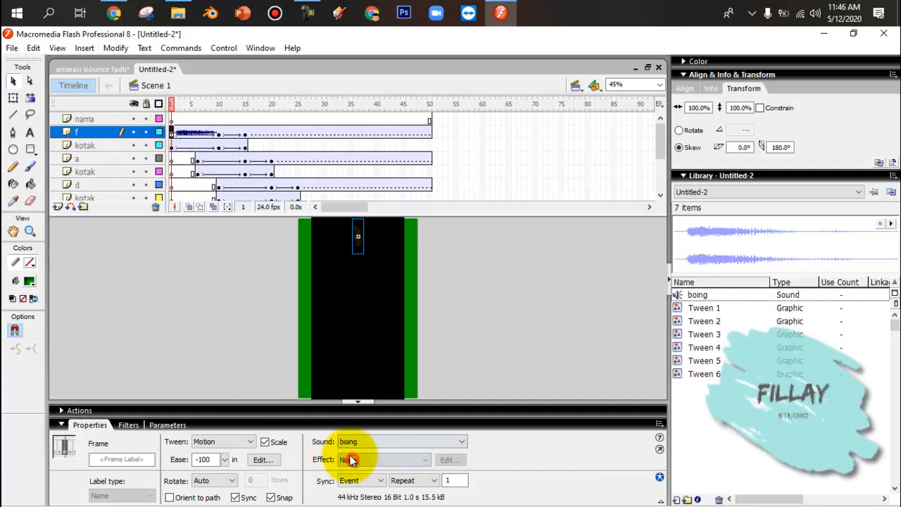
- Assign the boing sound to the keyframe at frame 6 of the a layer
{"action": "left_click", "coordinate": [78, 159]}
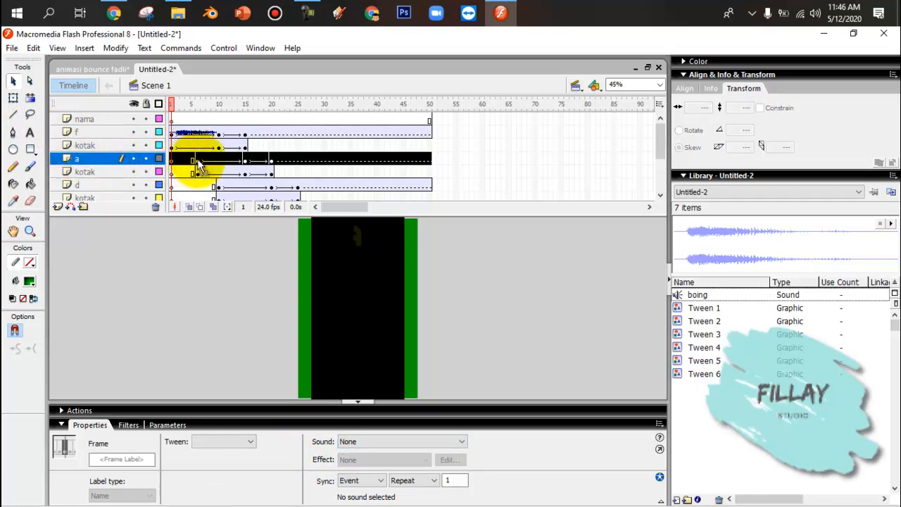
{"action": "left_click", "coordinate": [197, 159]}
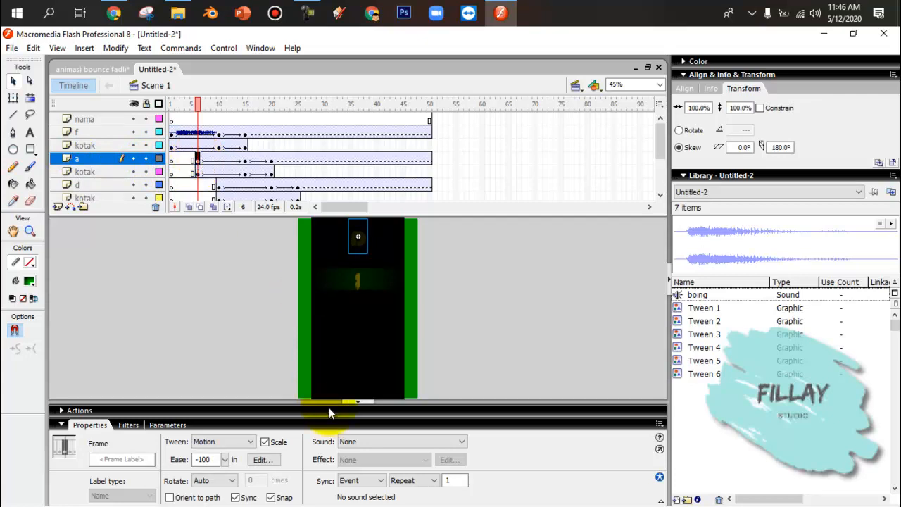
{"action": "left_click", "coordinate": [348, 442]}
{"action": "left_click", "coordinate": [354, 464]}
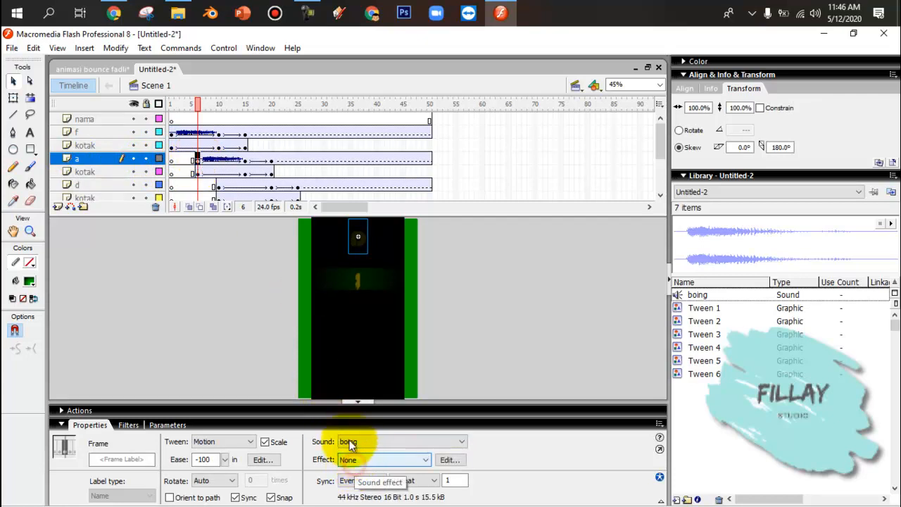
- Assign the boing sound to the keyframe at frame 10 of the d layer
{"action": "left_click", "coordinate": [219, 185]}
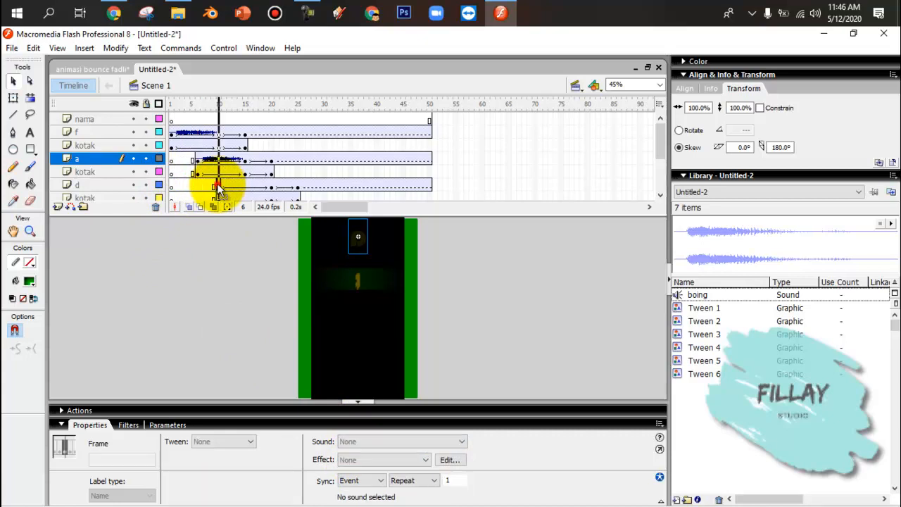
{"action": "mouse_move", "coordinate": [662, 138]}
{"action": "left_mouse_down"}
{"action": "mouse_move", "coordinate": [664, 166]}
{"action": "mouse_move", "coordinate": [664, 153]}
{"action": "left_mouse_up"}
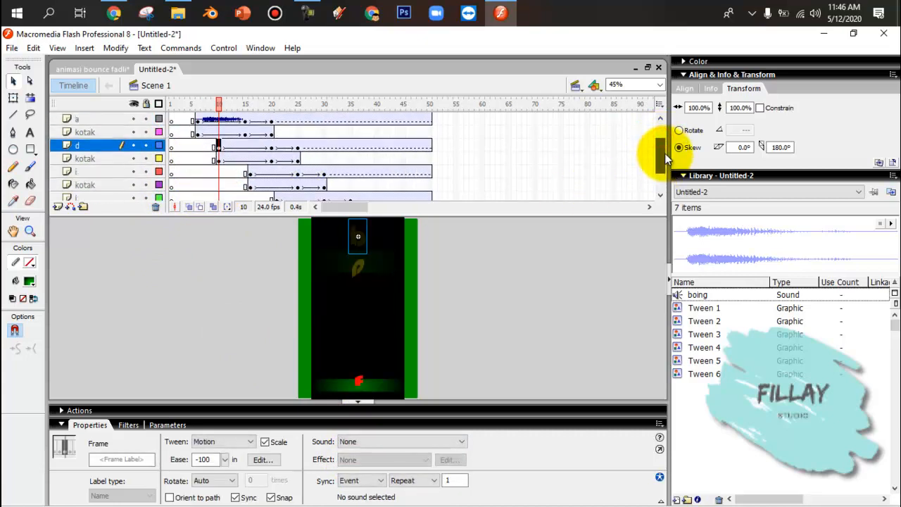
{"action": "left_click", "coordinate": [403, 443]}
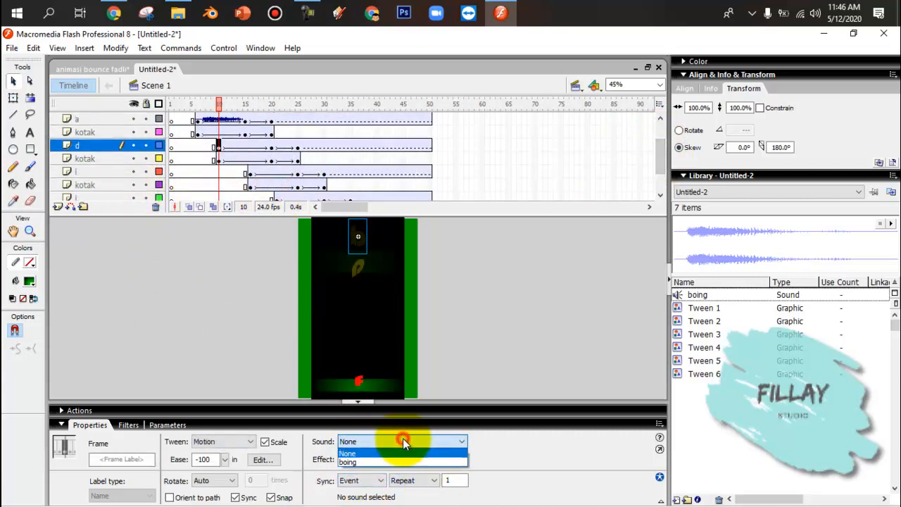
{"action": "left_click", "coordinate": [401, 462]}
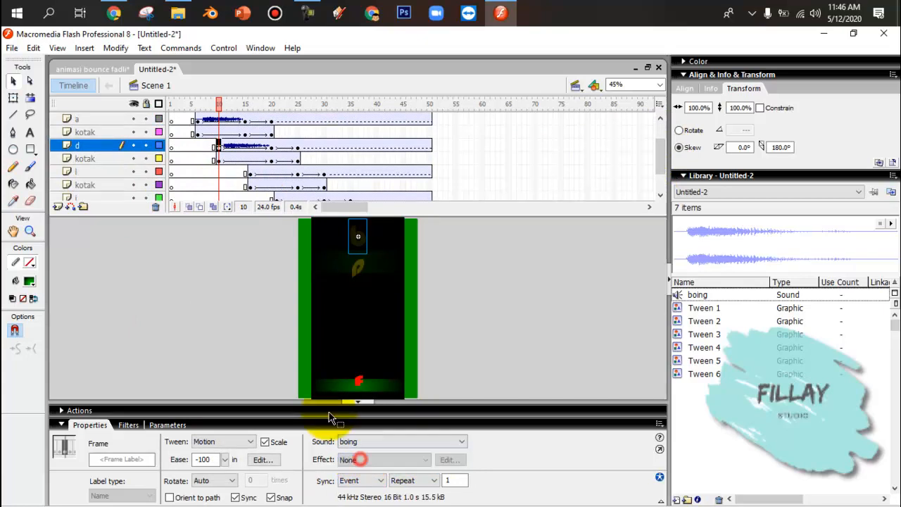
- Assign the boing sound to the keyframe at frame 16 of the l layer
{"action": "left_click", "coordinate": [249, 171]}
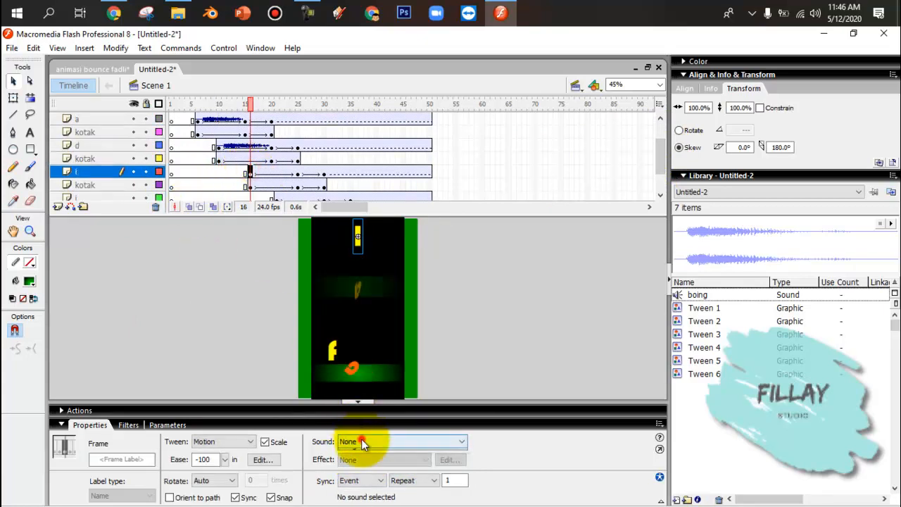
{"action": "left_click", "coordinate": [361, 441]}
{"action": "left_click", "coordinate": [346, 462]}
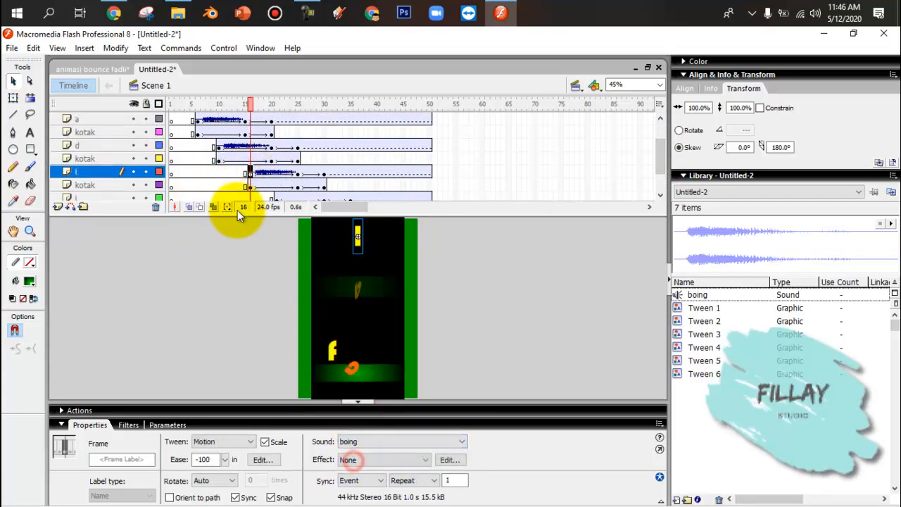
- Assign the boing sound to the keyframe at frame 21 of the i layer
{"action": "left_click", "coordinate": [277, 197]}
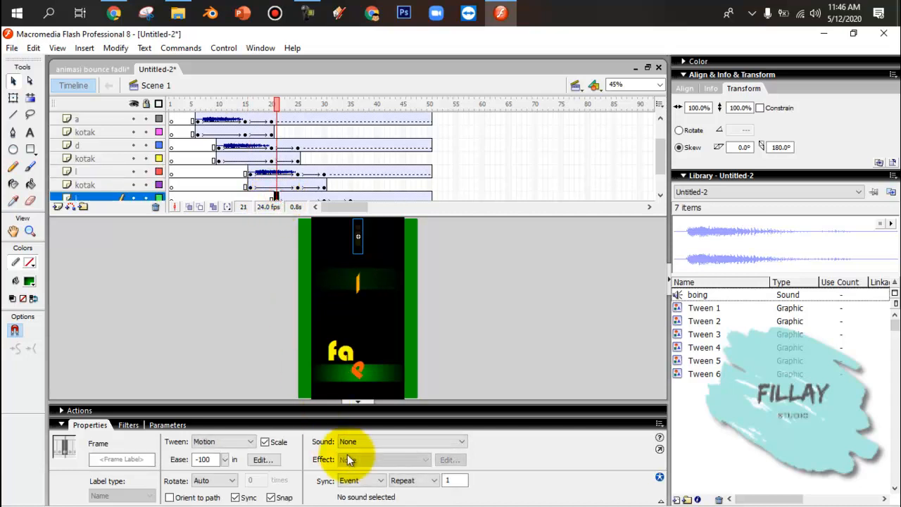
{"action": "left_click", "coordinate": [366, 443]}
{"action": "left_click", "coordinate": [356, 459]}
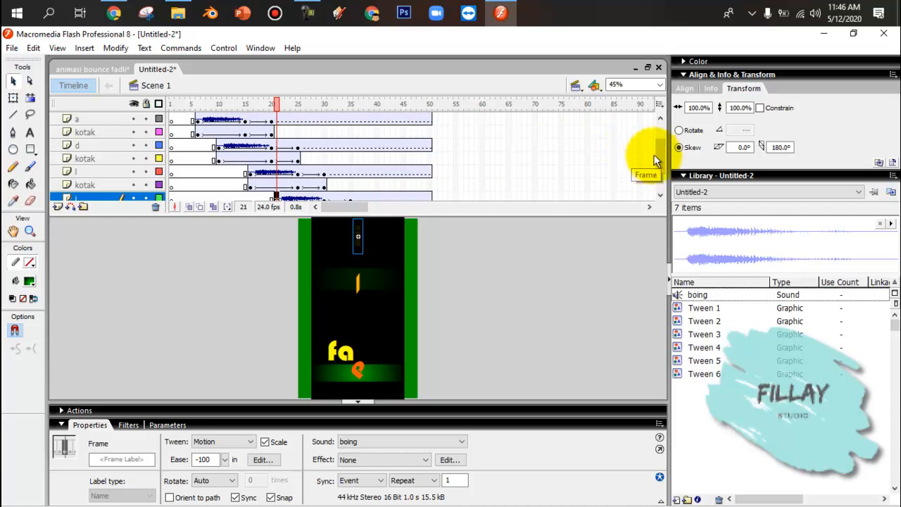
{"action": "mouse_move", "coordinate": [661, 161]}
{"action": "left_mouse_down"}
{"action": "mouse_move", "coordinate": [663, 186]}
{"action": "mouse_move", "coordinate": [649, 159]}
{"action": "mouse_move", "coordinate": [649, 167]}
{"action": "left_mouse_up"}
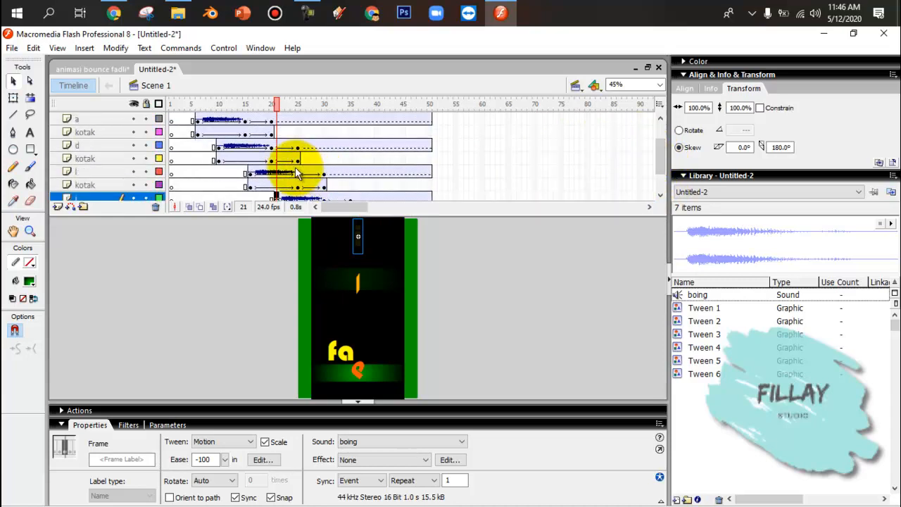
- Test the movie to watch the bouncing letters with their sound, and close the test window
{"action": "key", "text": "ctrl+Return"}
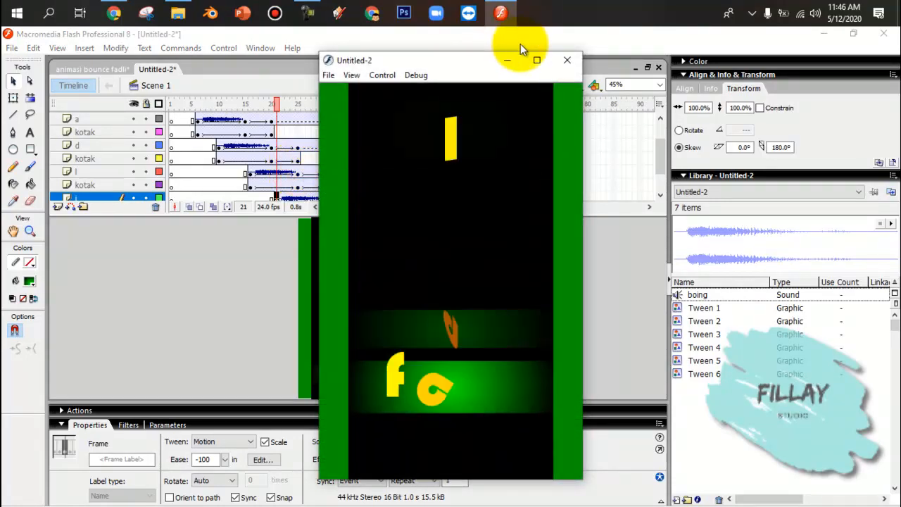
{"action": "left_click", "coordinate": [564, 60]}
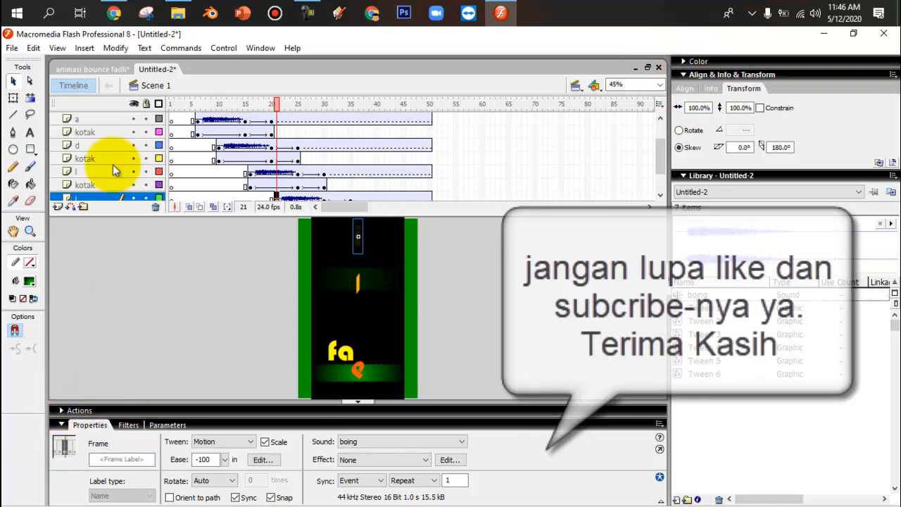
{"action": "left_click", "coordinate": [261, 48]}
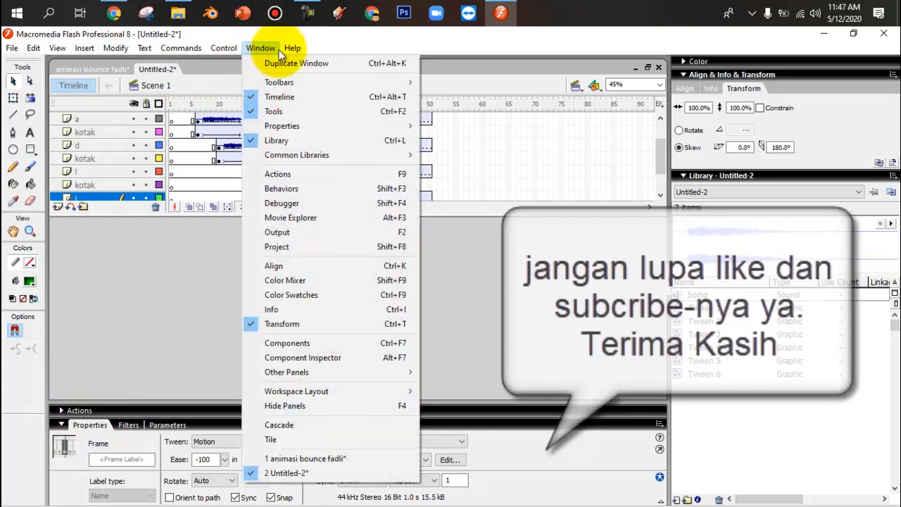